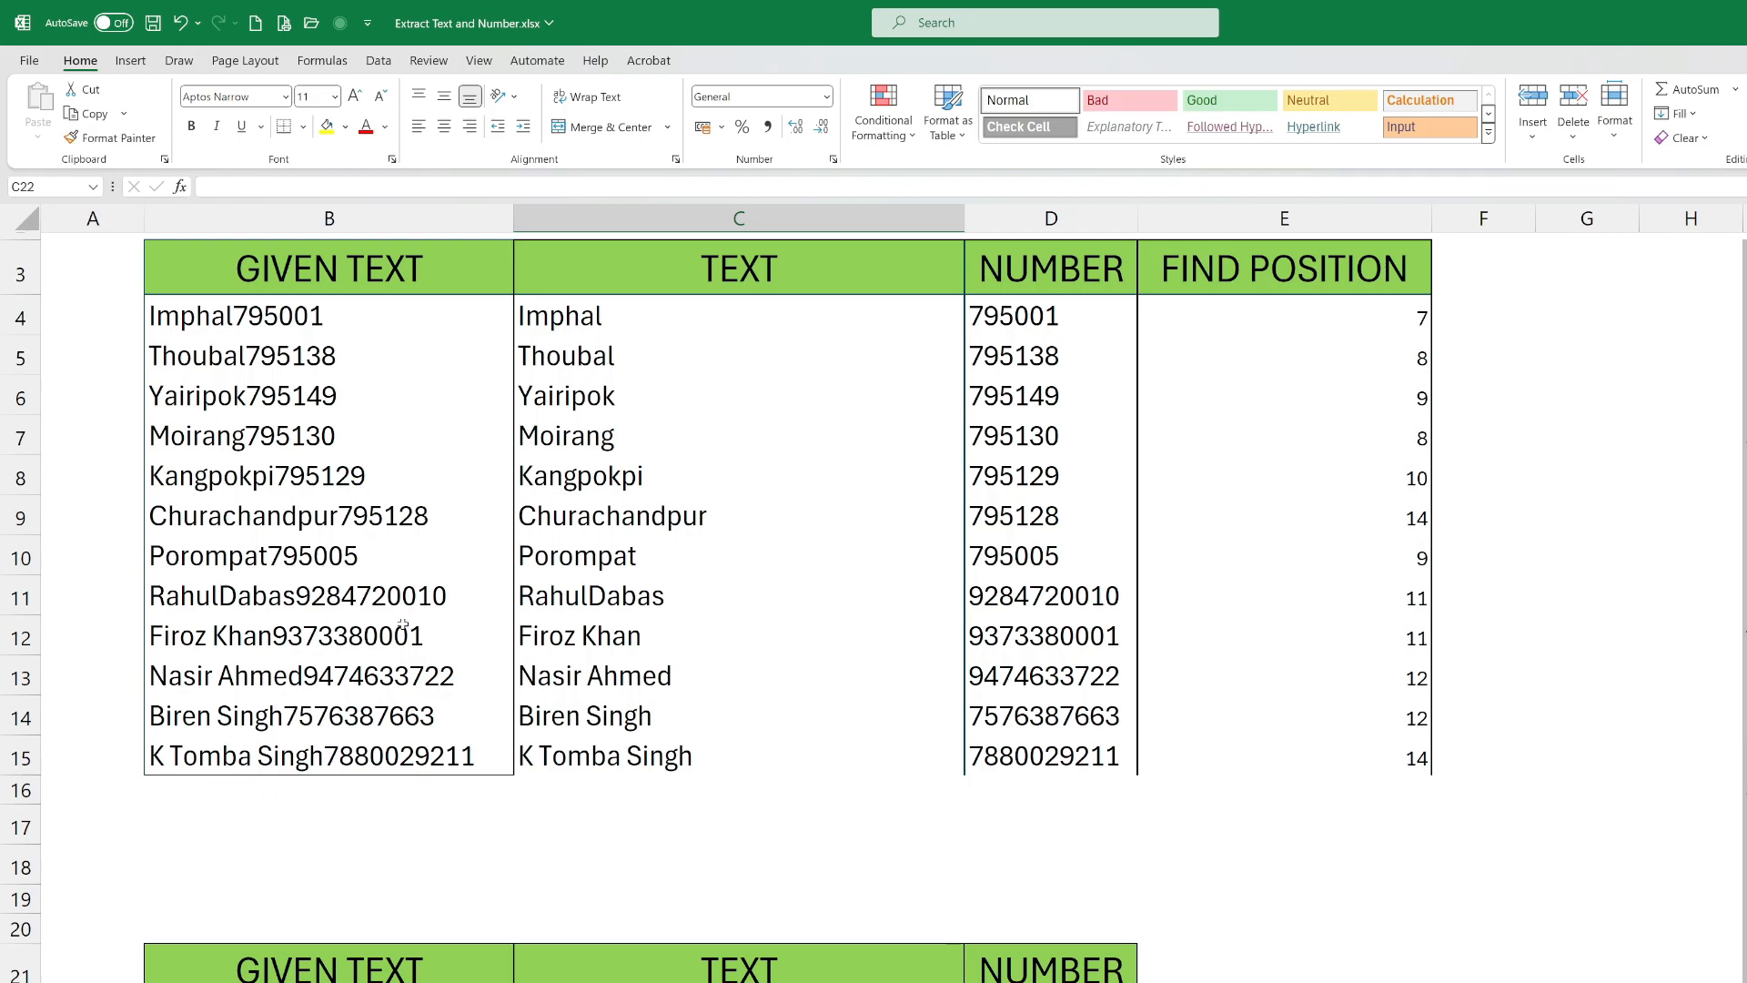
{"action": "scroll", "coordinate": [382, 647], "scroll_direction": "down", "scroll_amount": 2}
{"action": "left_click", "coordinate": [308, 834]}
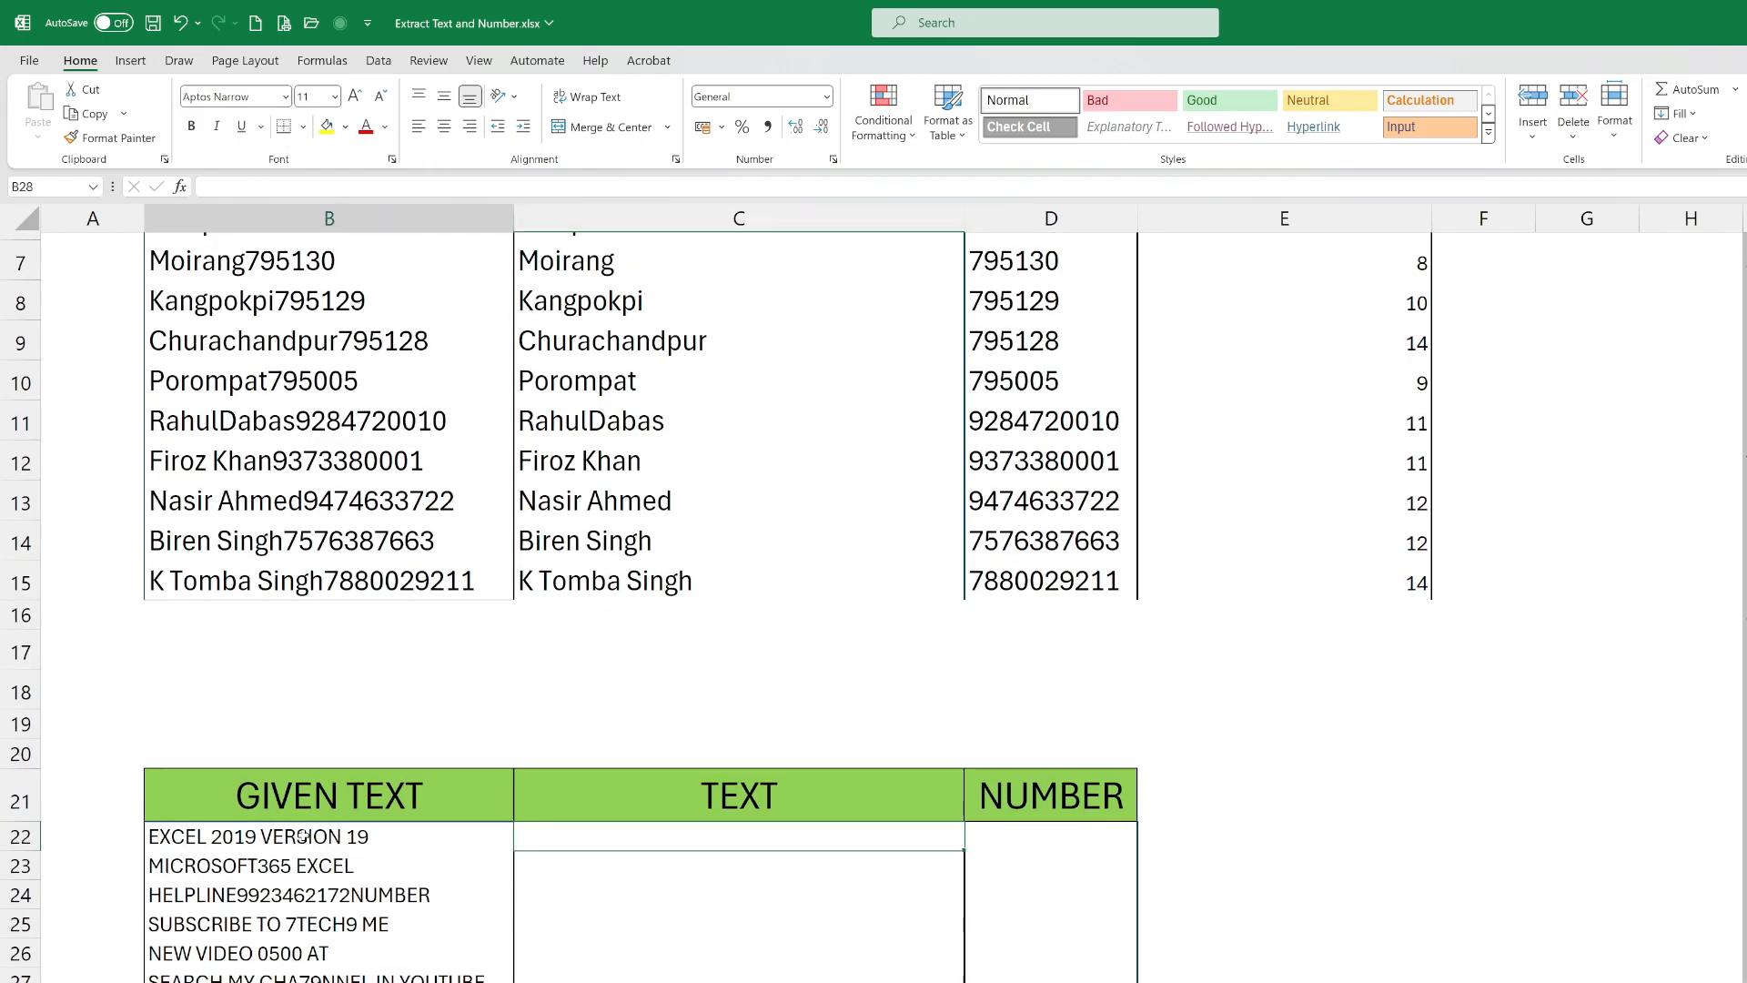
{"action": "key", "text": "BackSpace"}
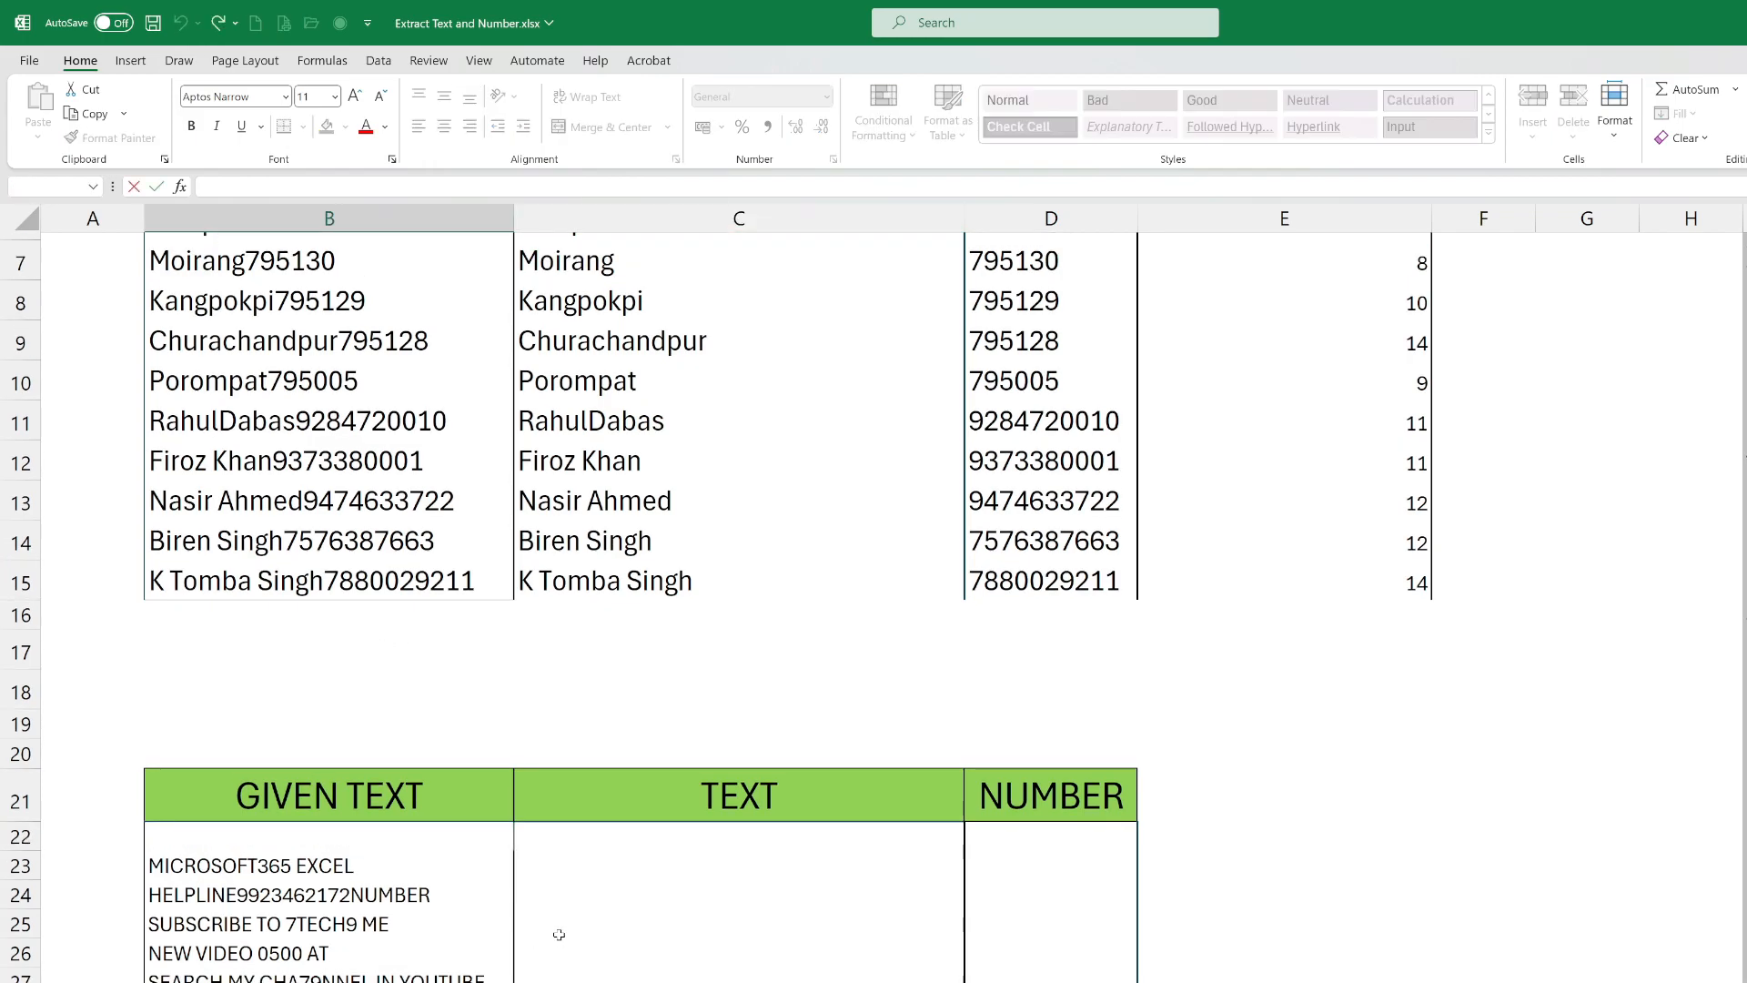
{"action": "key", "text": "Escape"}
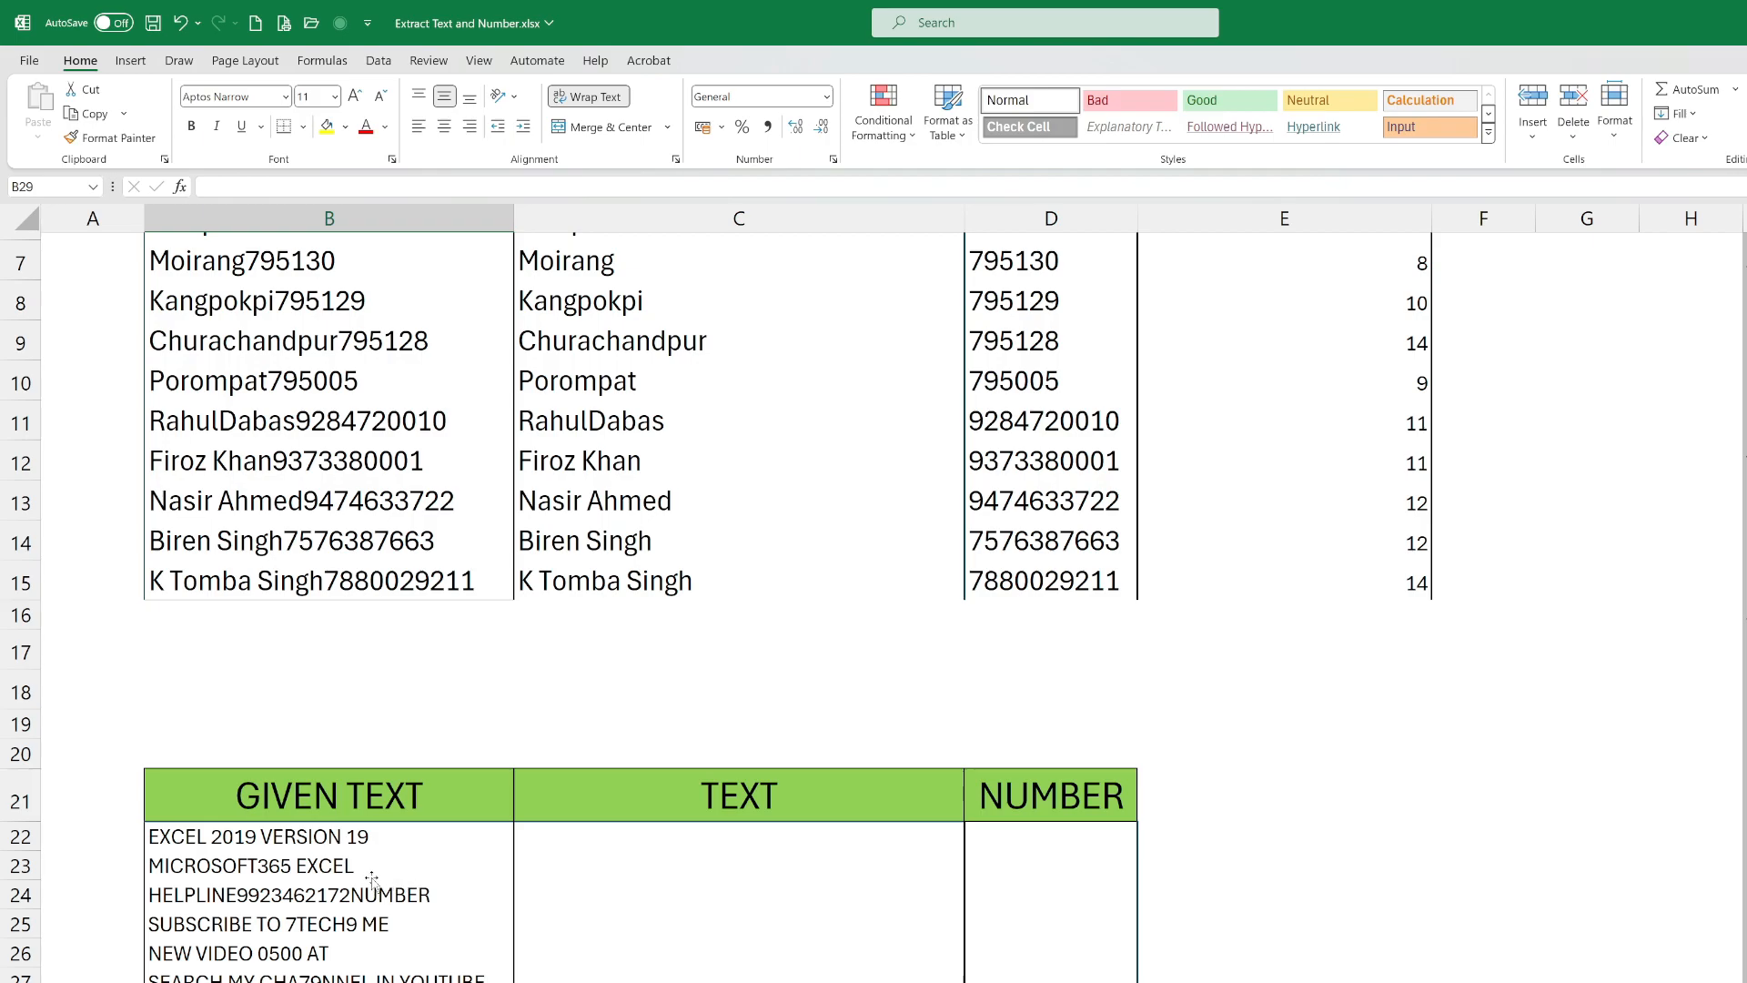
Begin a formula in the first TEXT cell, C22, with ROW and a nested INDIRECT function: =row(INDIRECT(.
{"action": "left_click", "coordinate": [577, 840]}
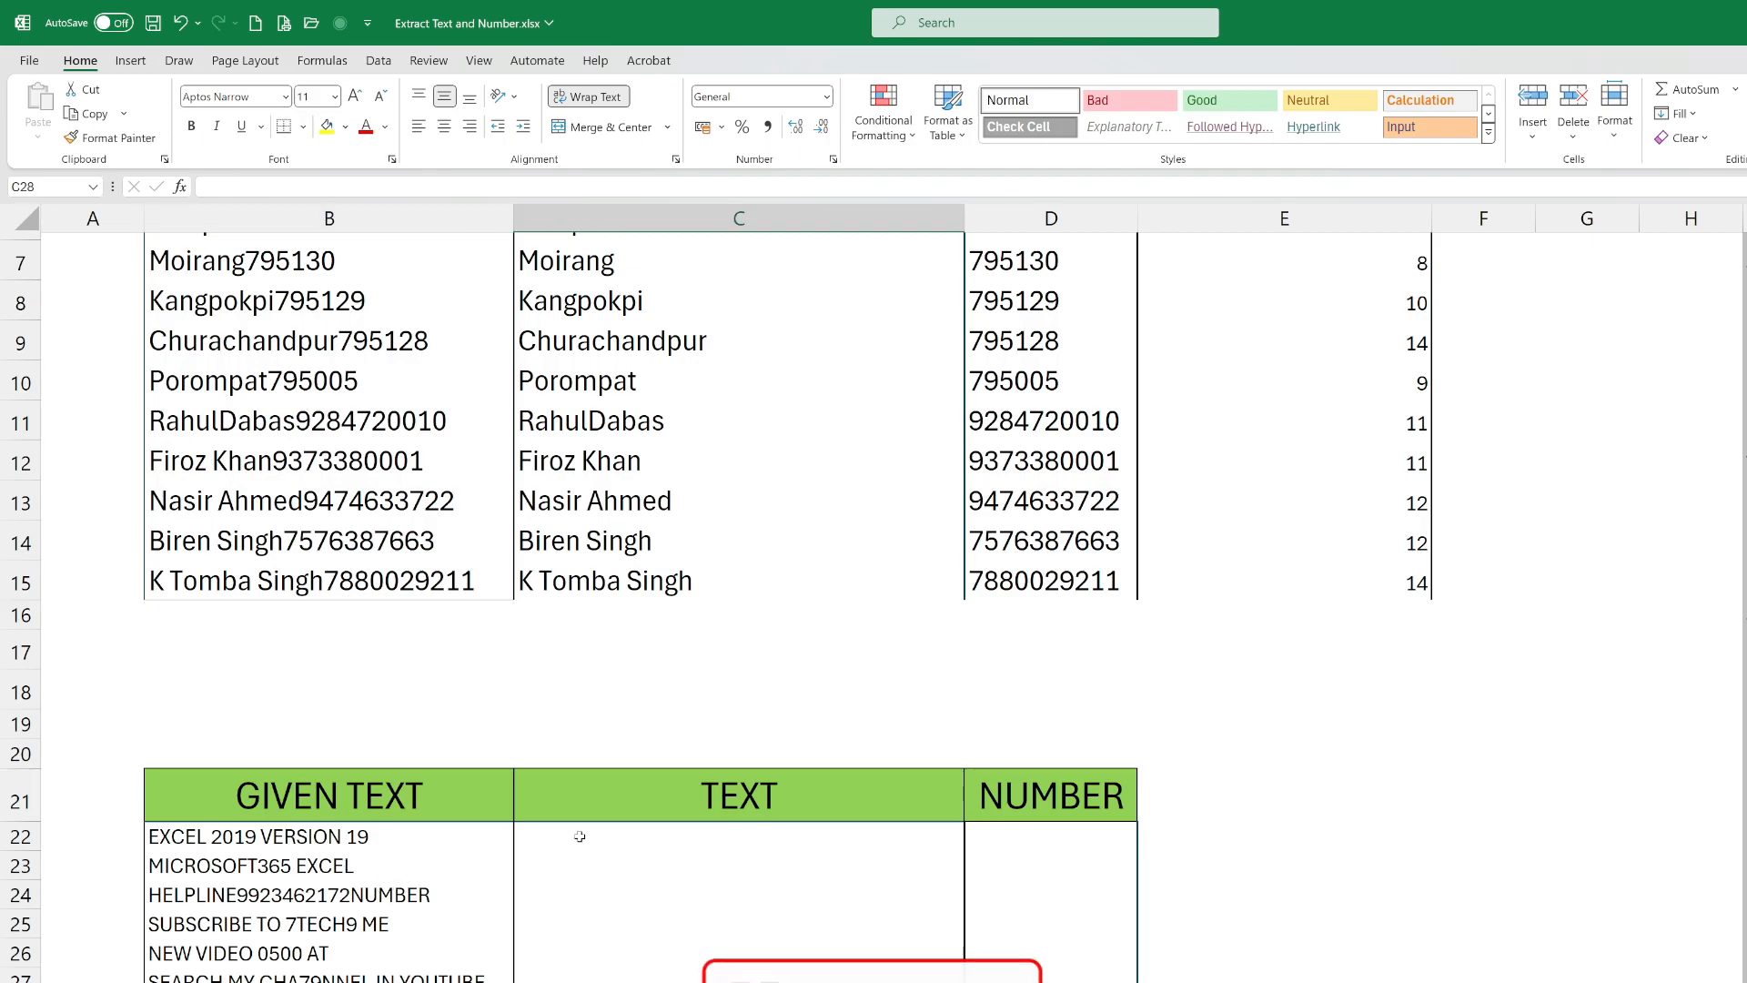
{"action": "double_click", "coordinate": [581, 833]}
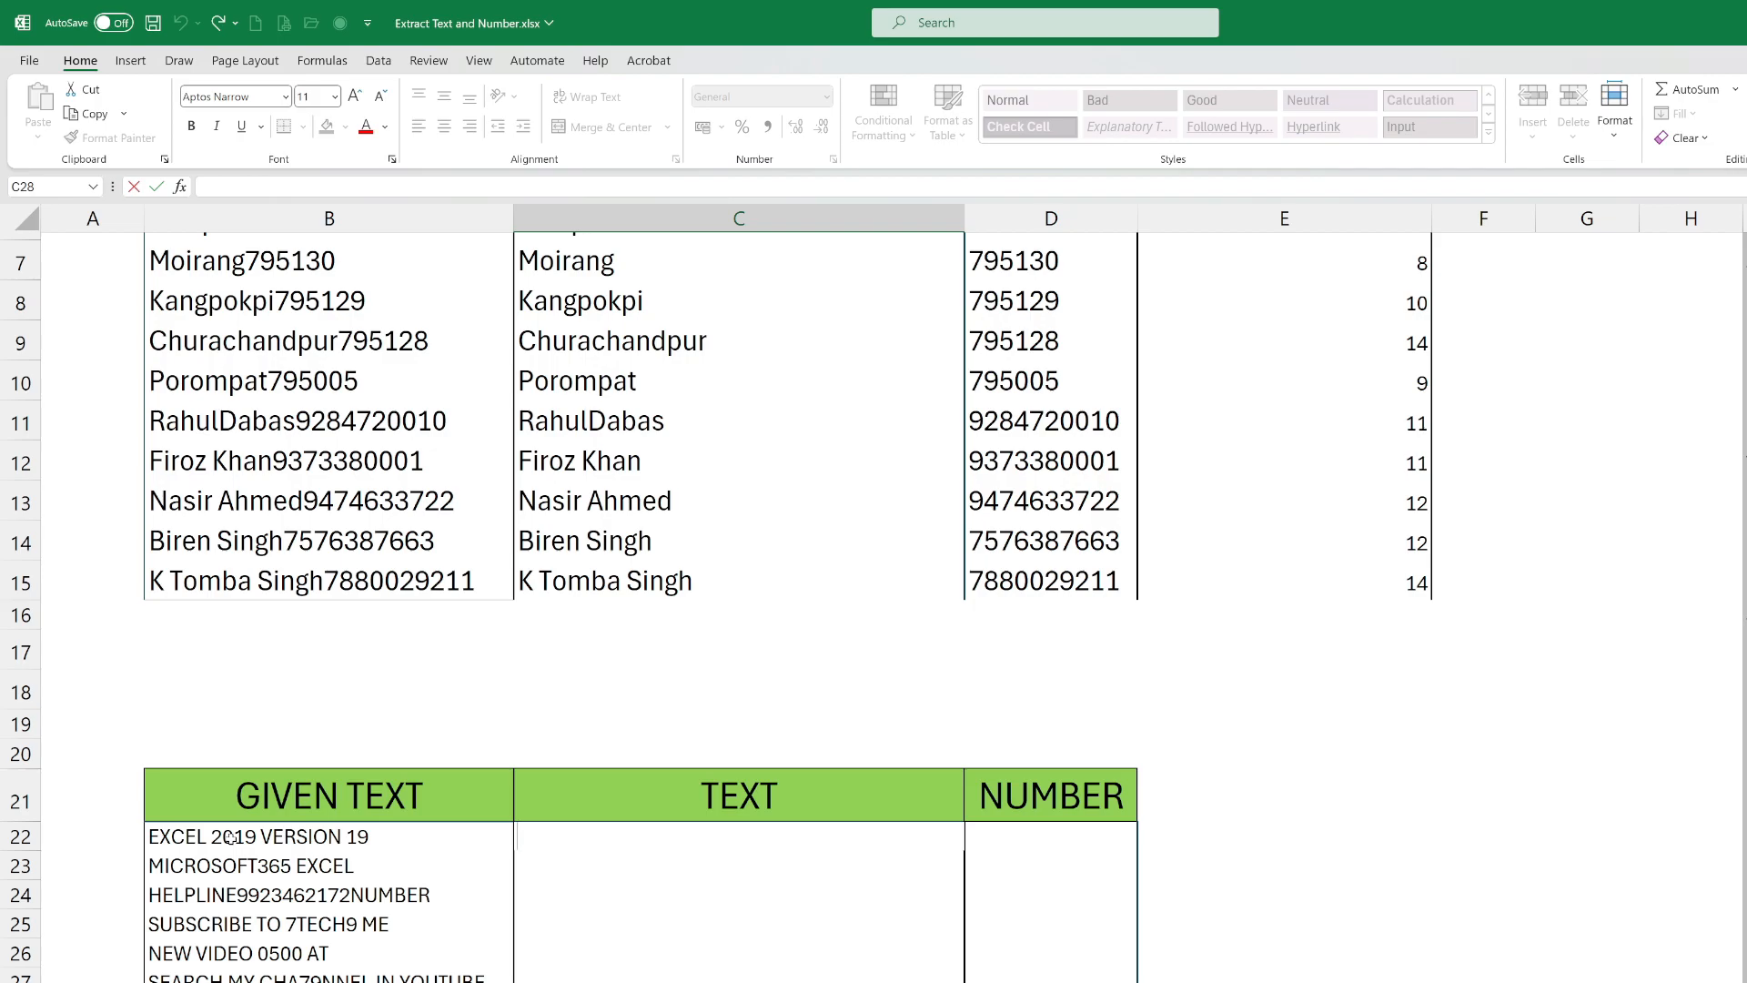
{"action": "type", "text": "="}
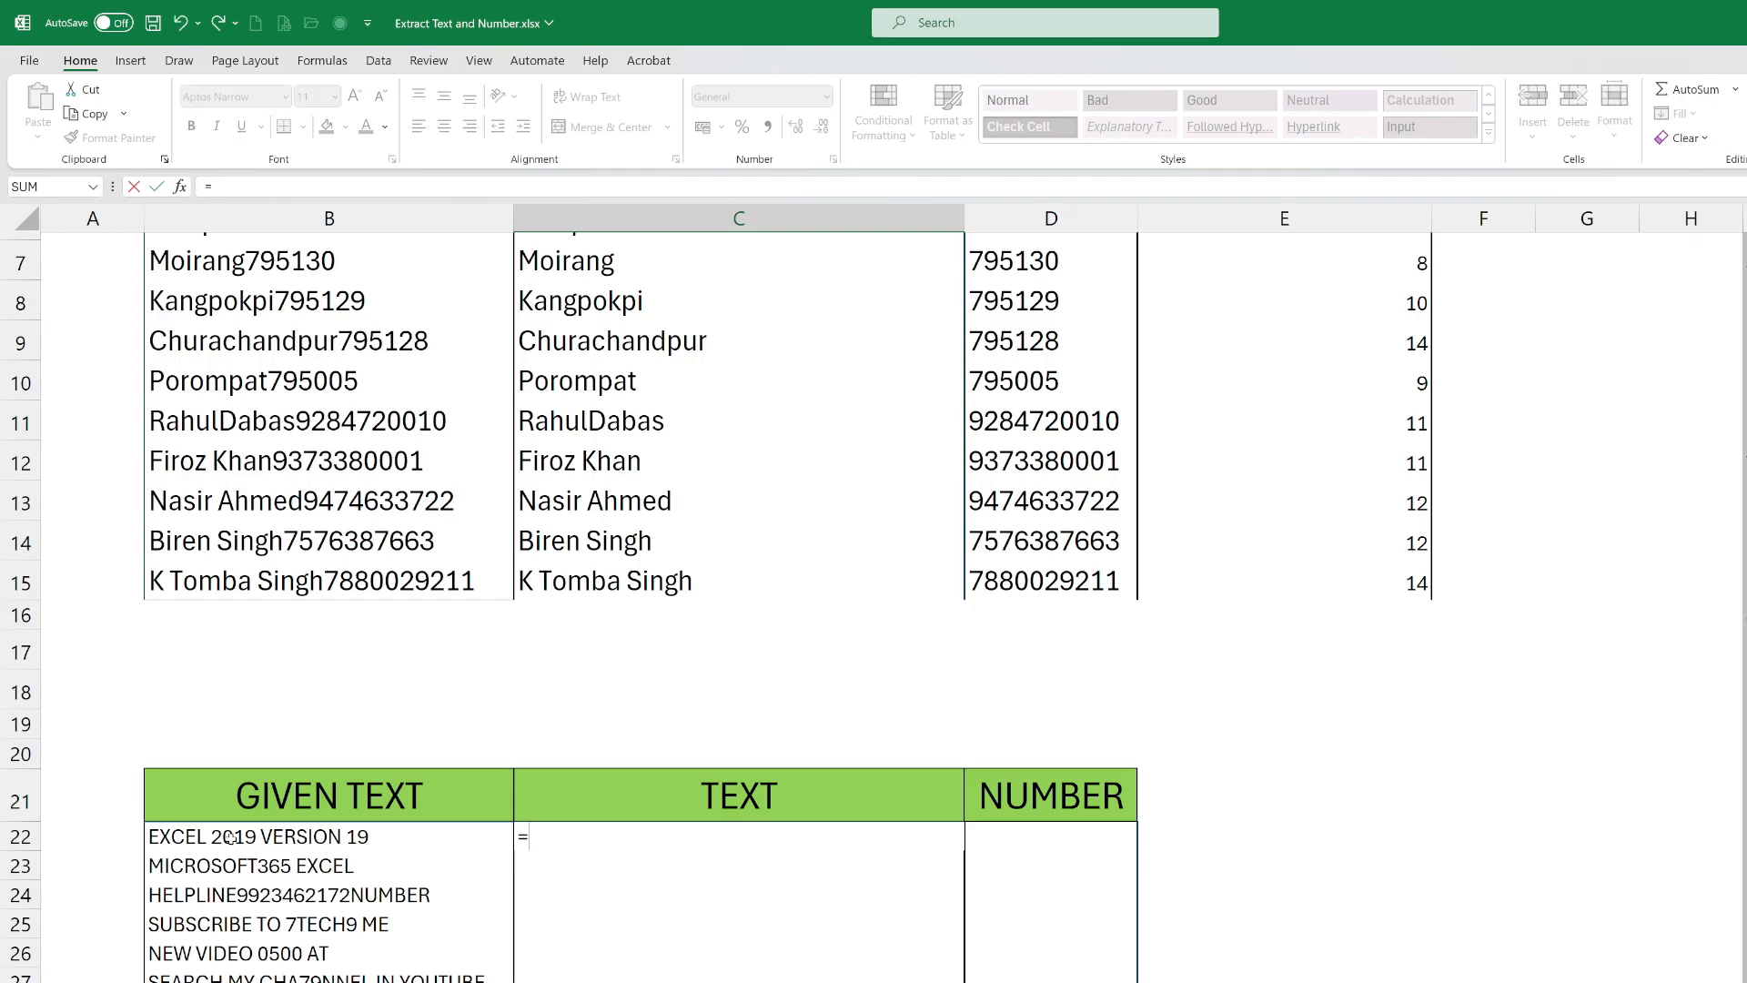
{"action": "type", "text": "row"}
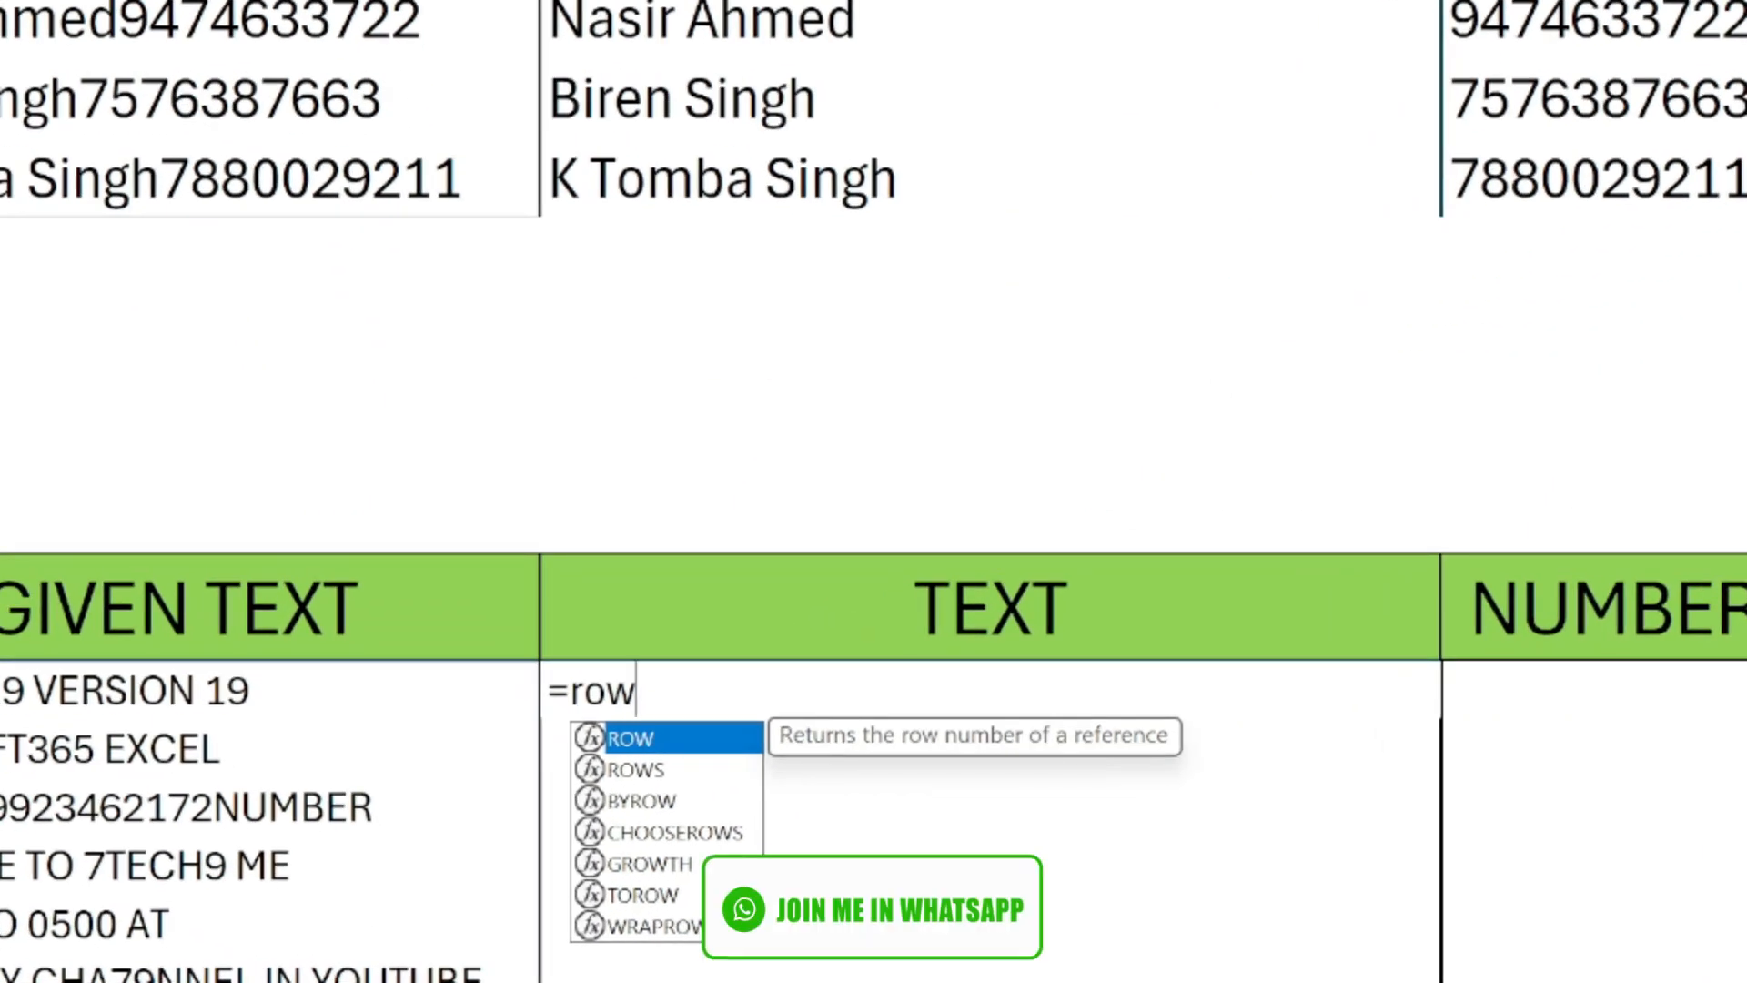
{"action": "type", "text": "("}
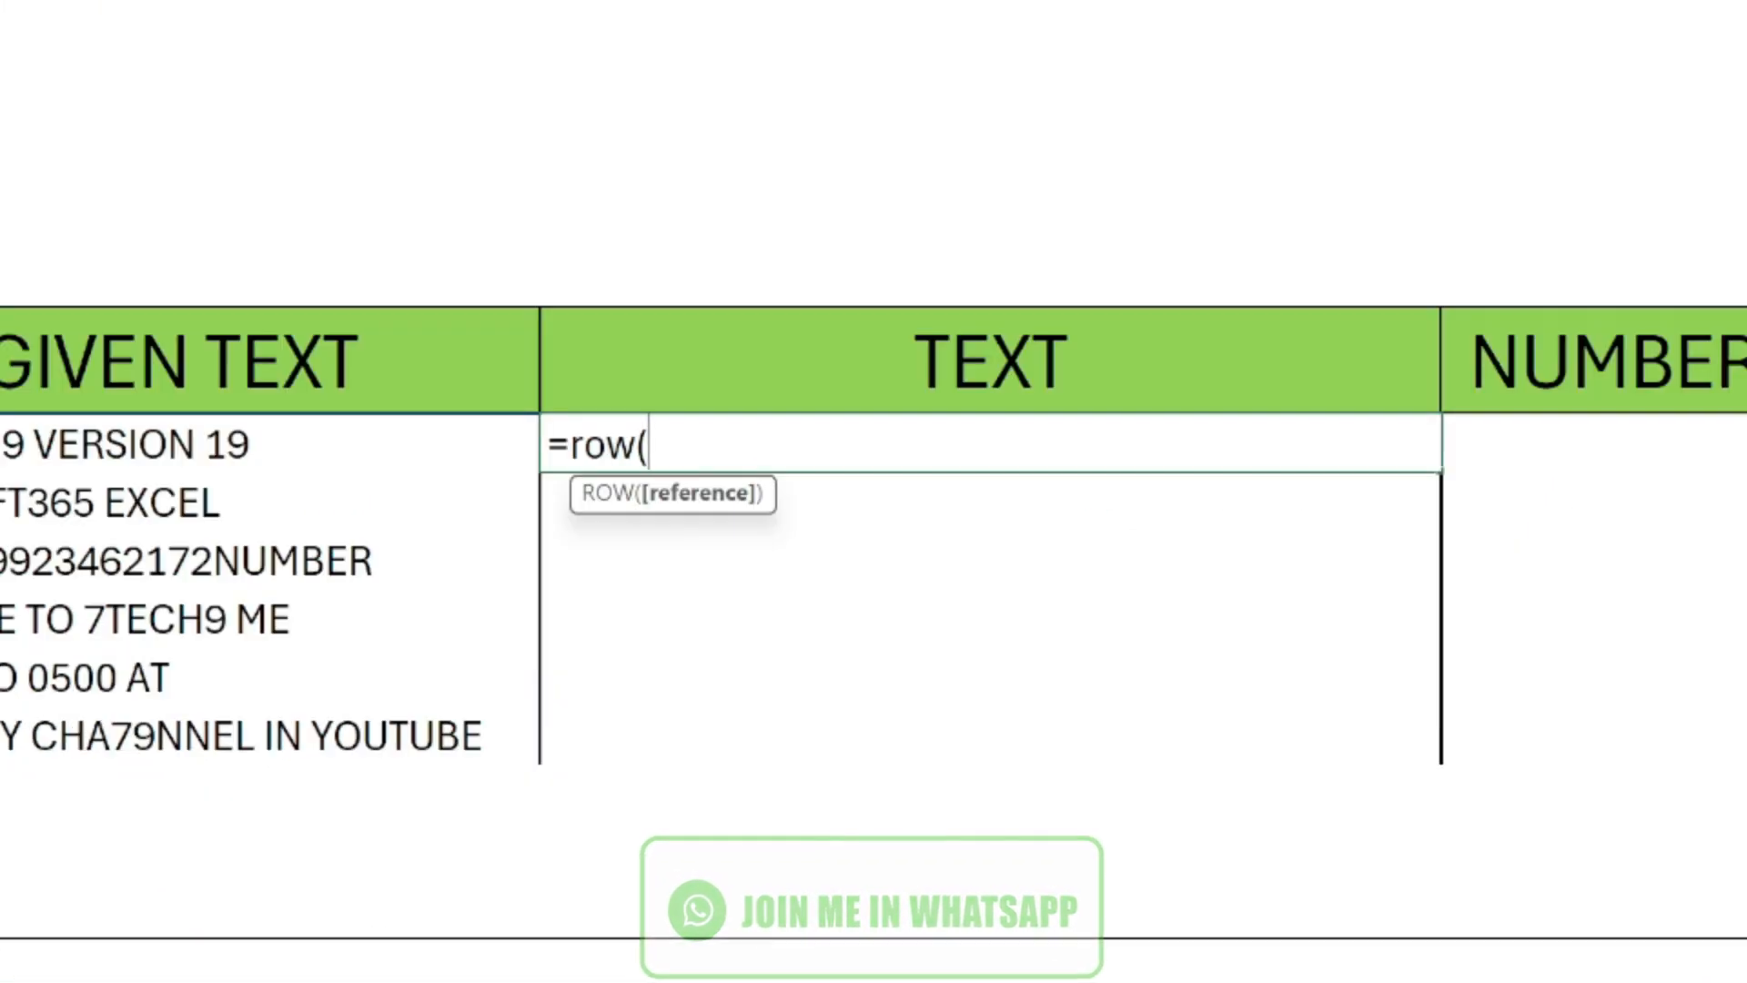
{"action": "type", "text": "indir"}
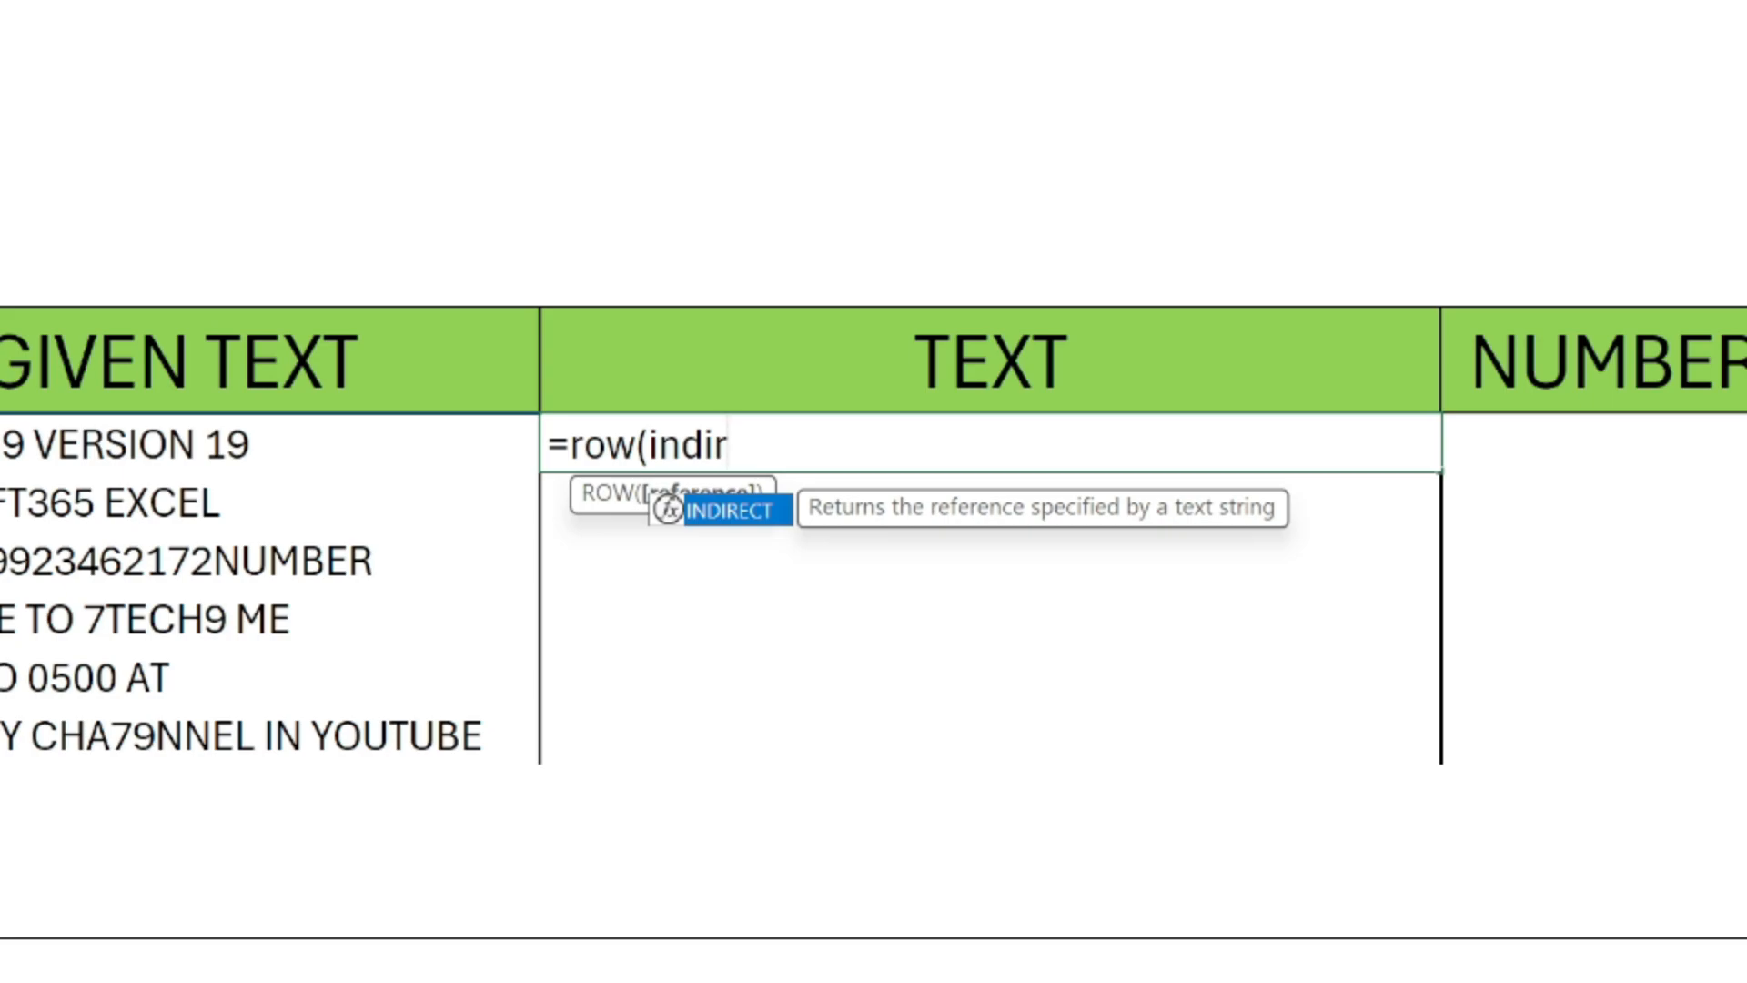
{"action": "key", "text": "Tab"}
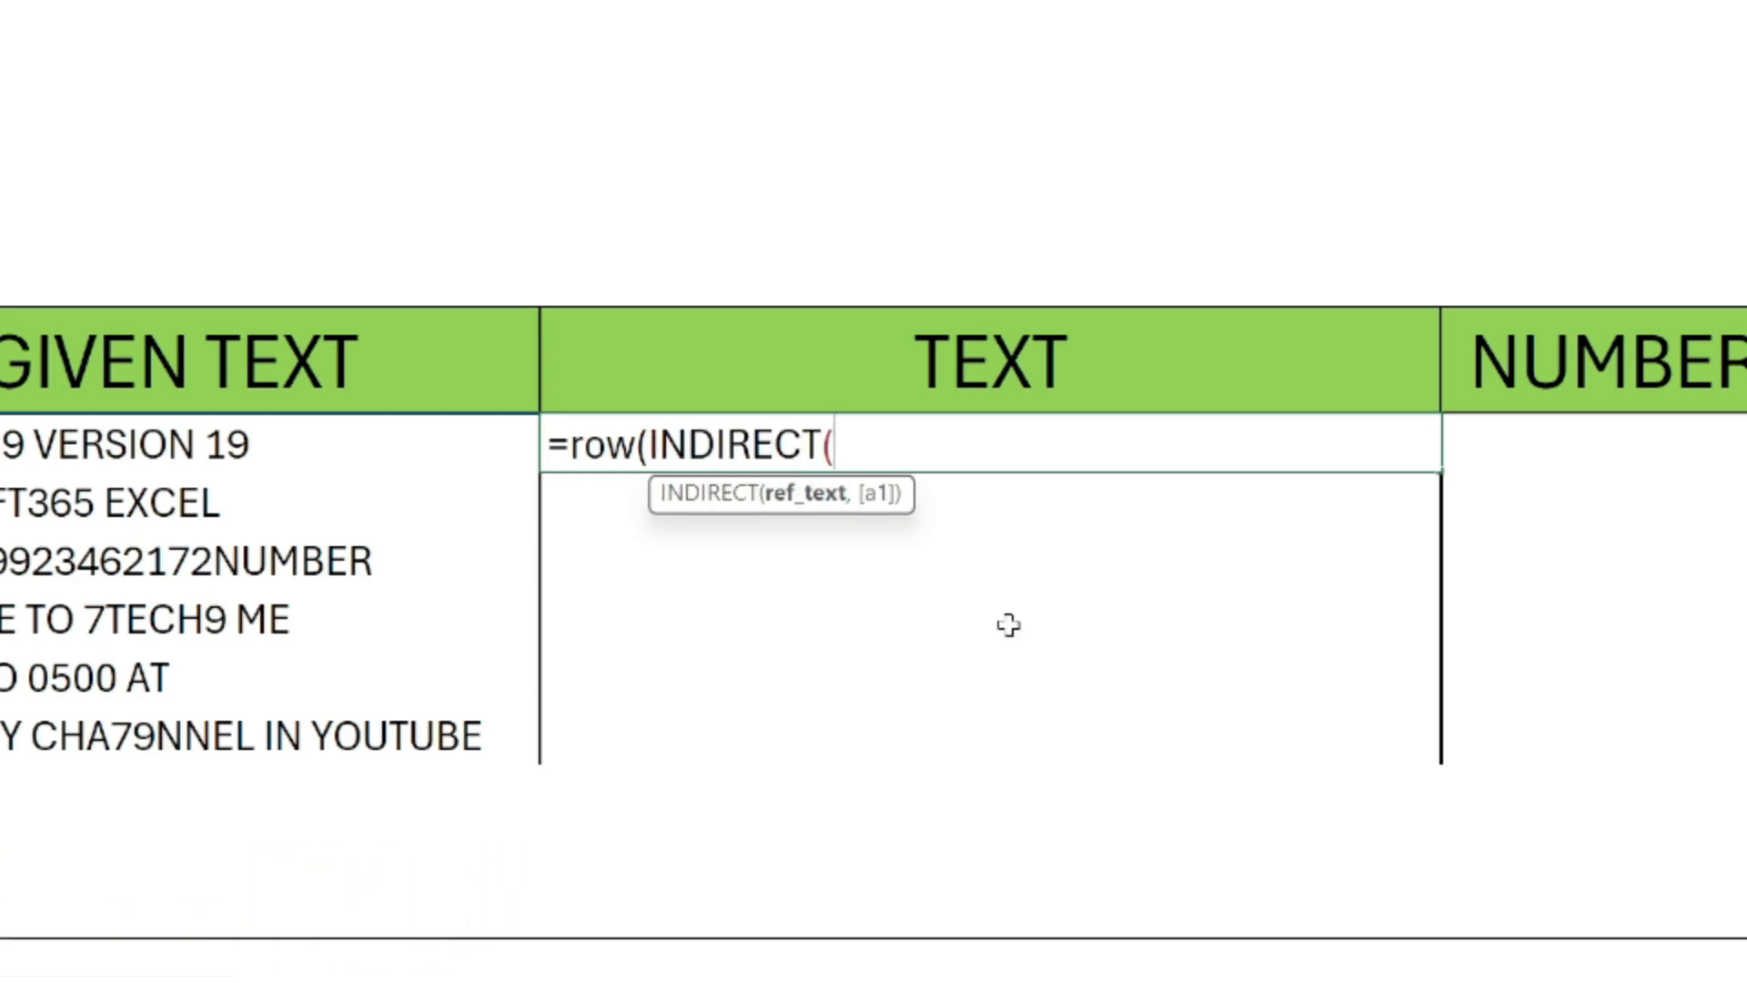
Complete the C22 formula with the reference text "1:"&LEN(B22), so it reads =row(INDIRECT("1:"&LEN(B22))).
{"action": "type", "text": "\"1:\"&len"}
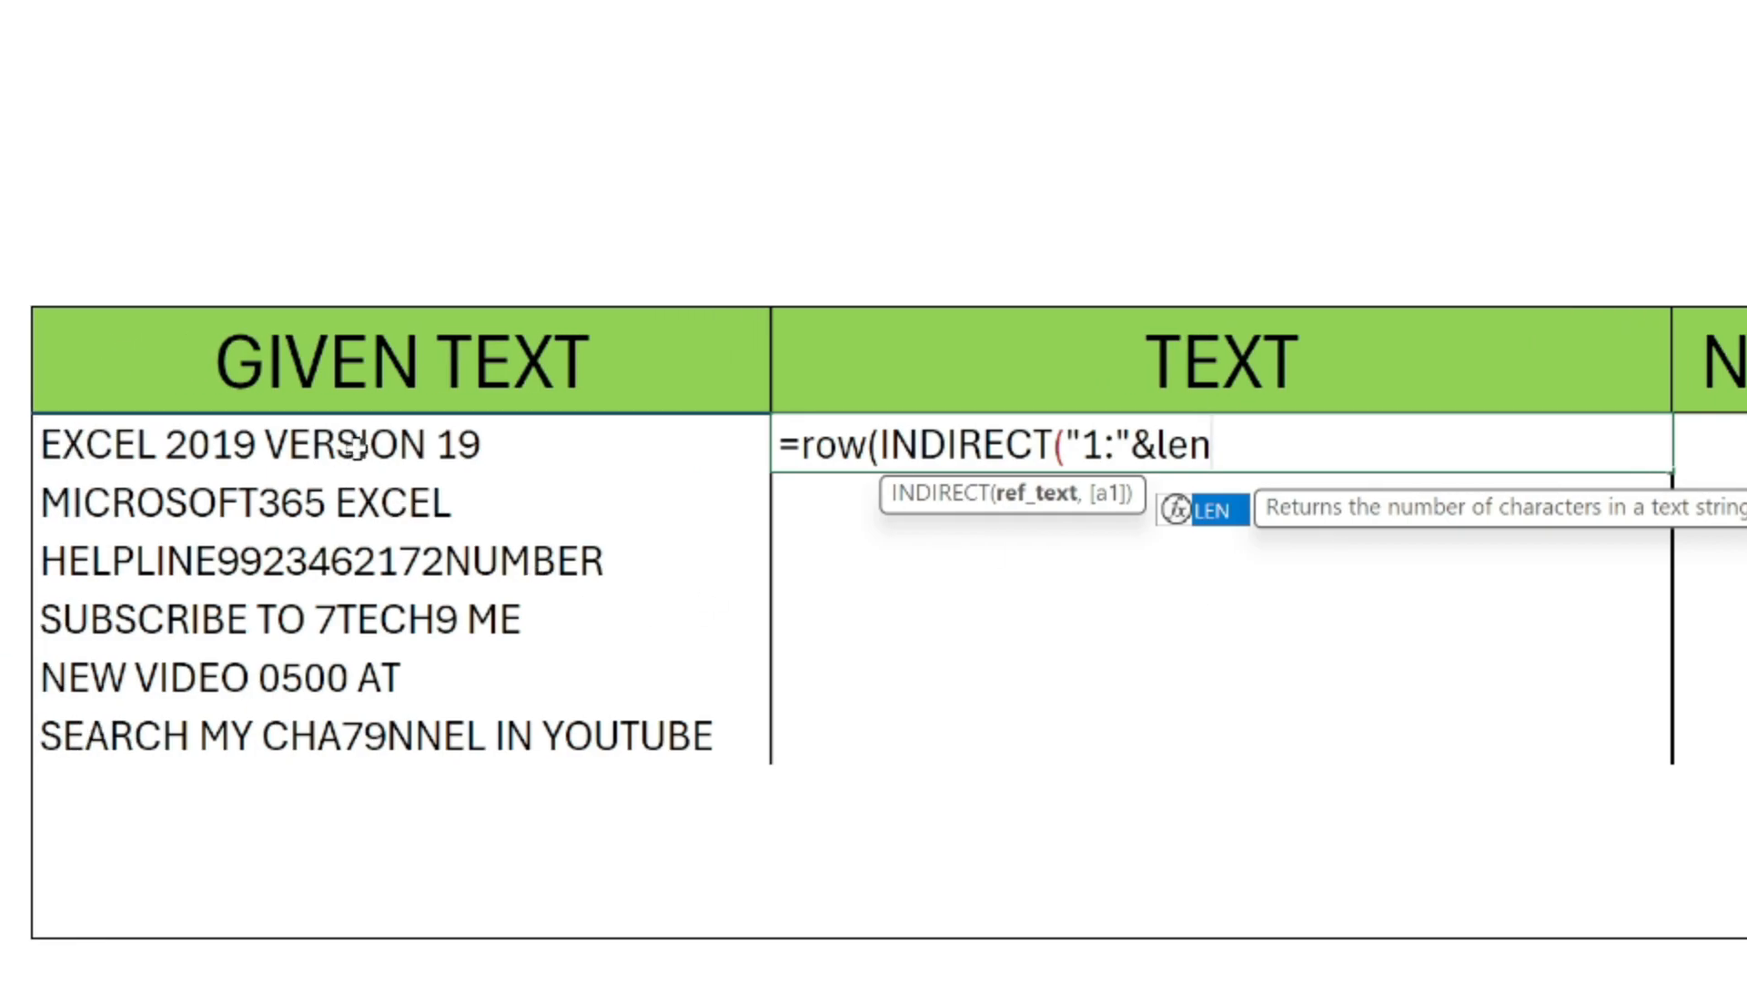
{"action": "key", "text": "Tab"}
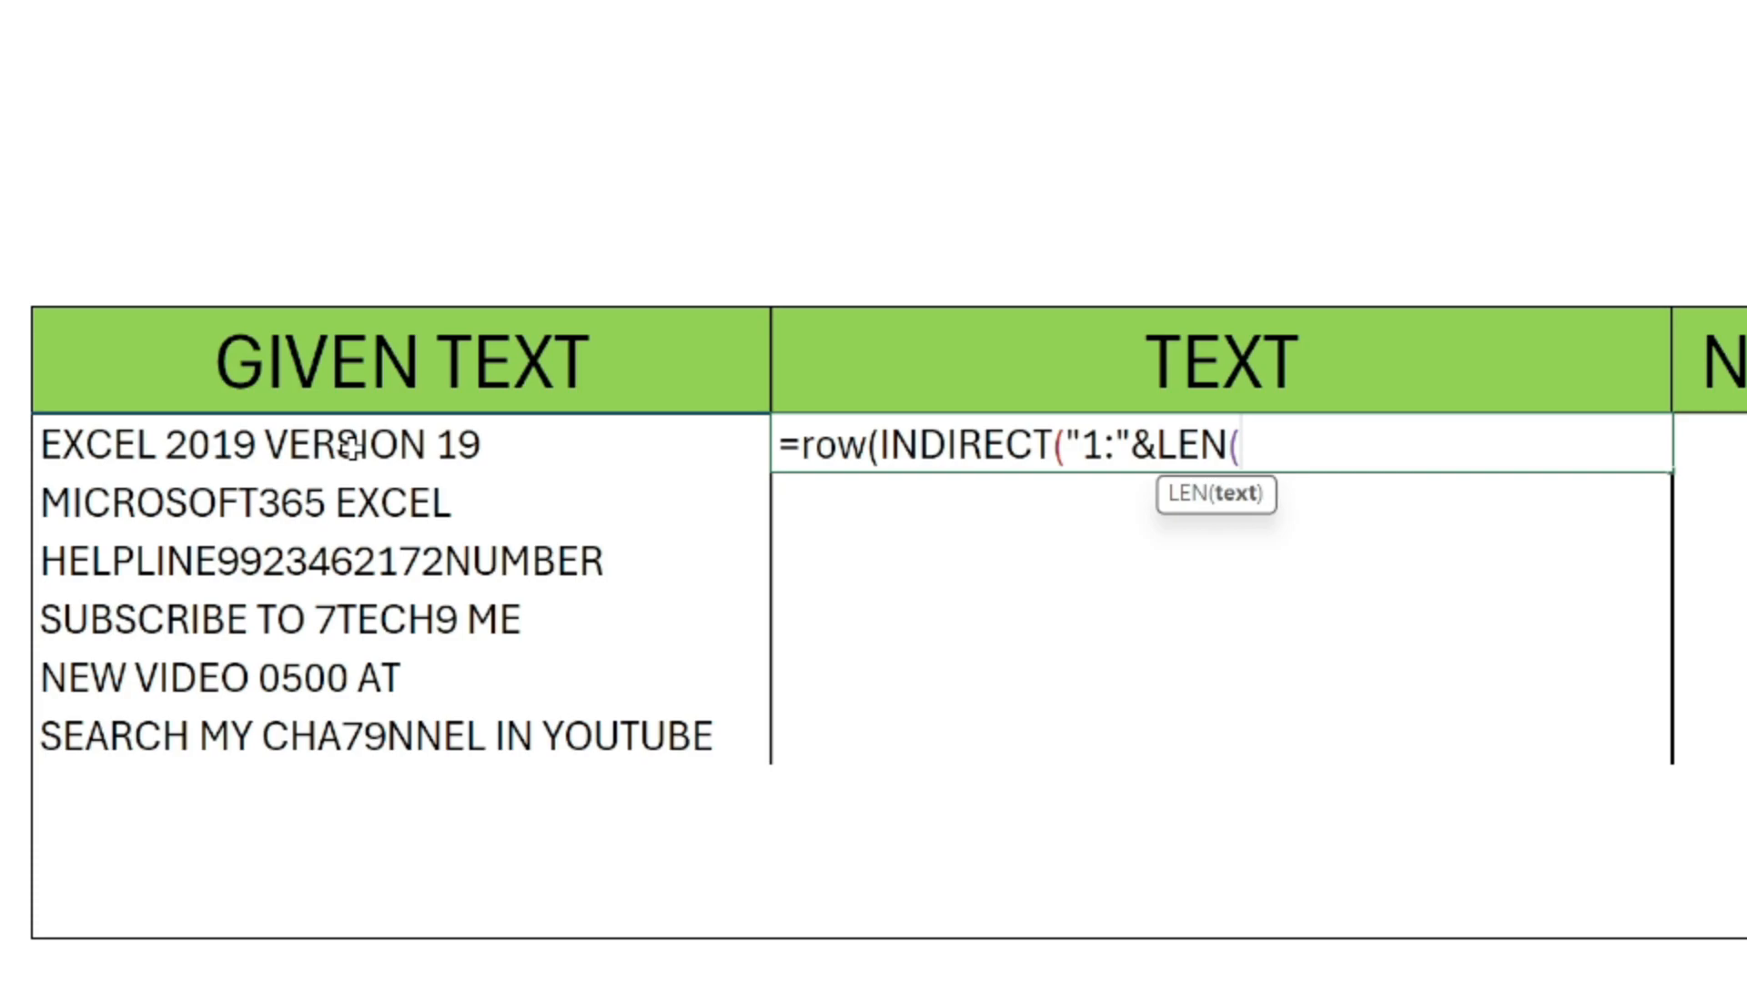
{"action": "left_click", "coordinate": [353, 446]}
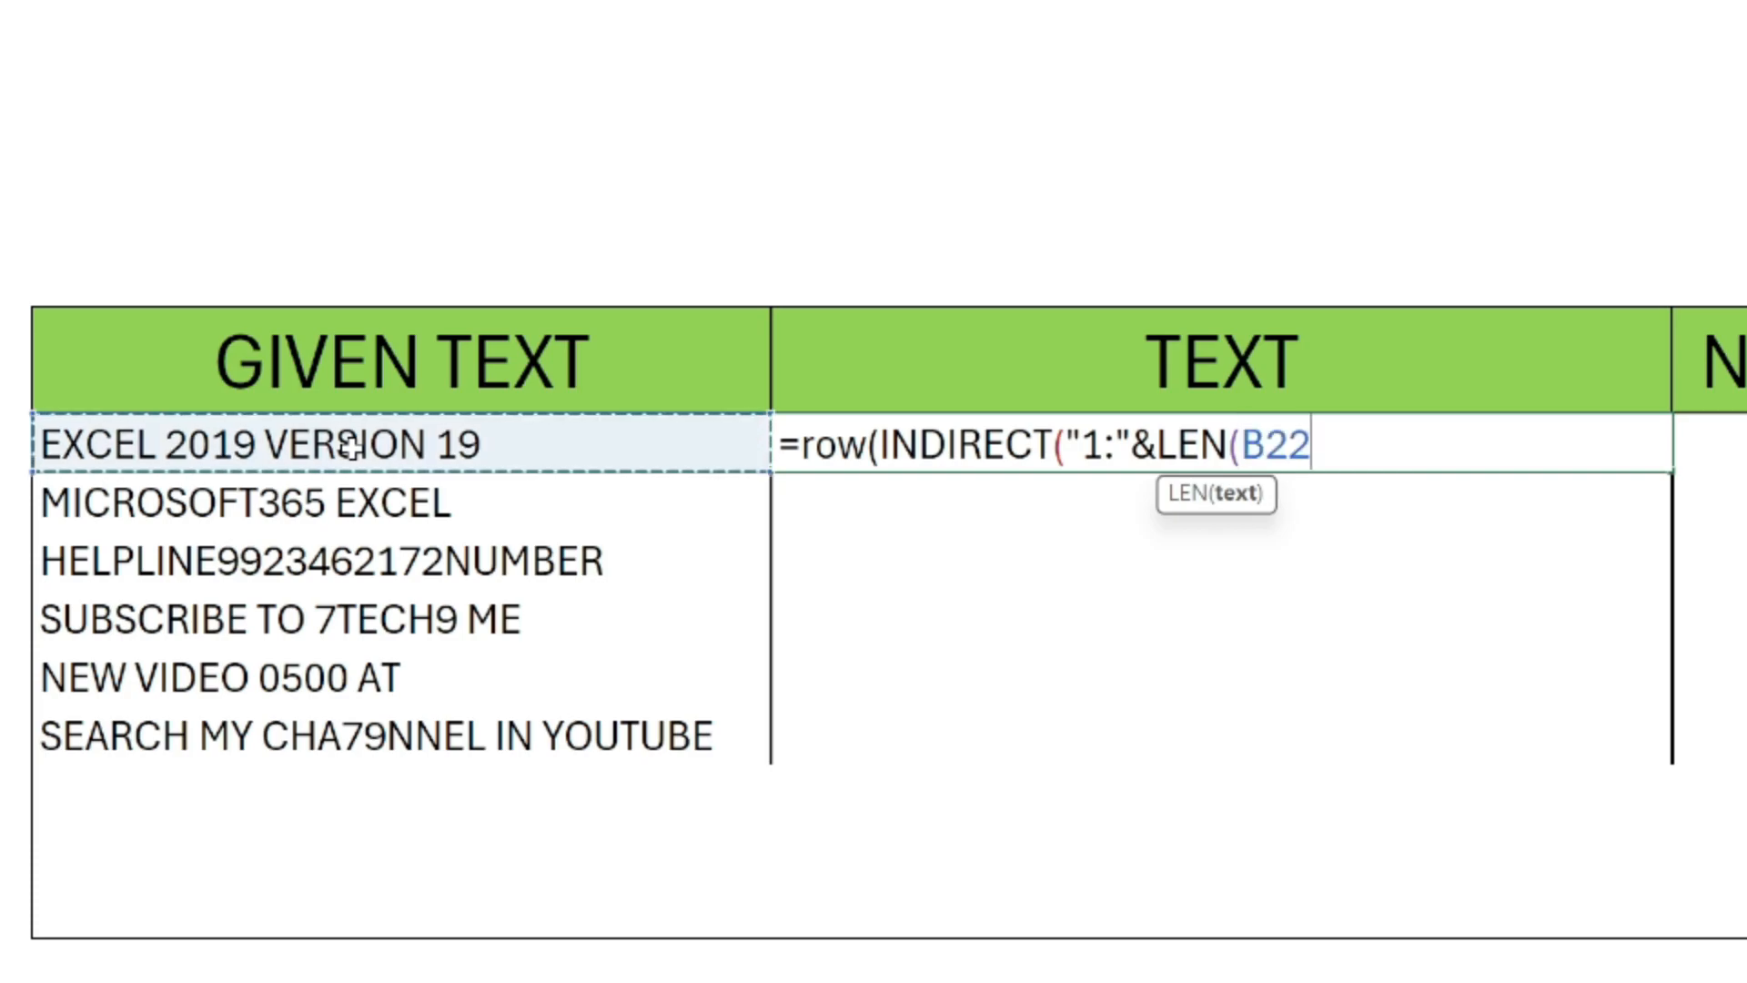
{"action": "type", "text": "))"}
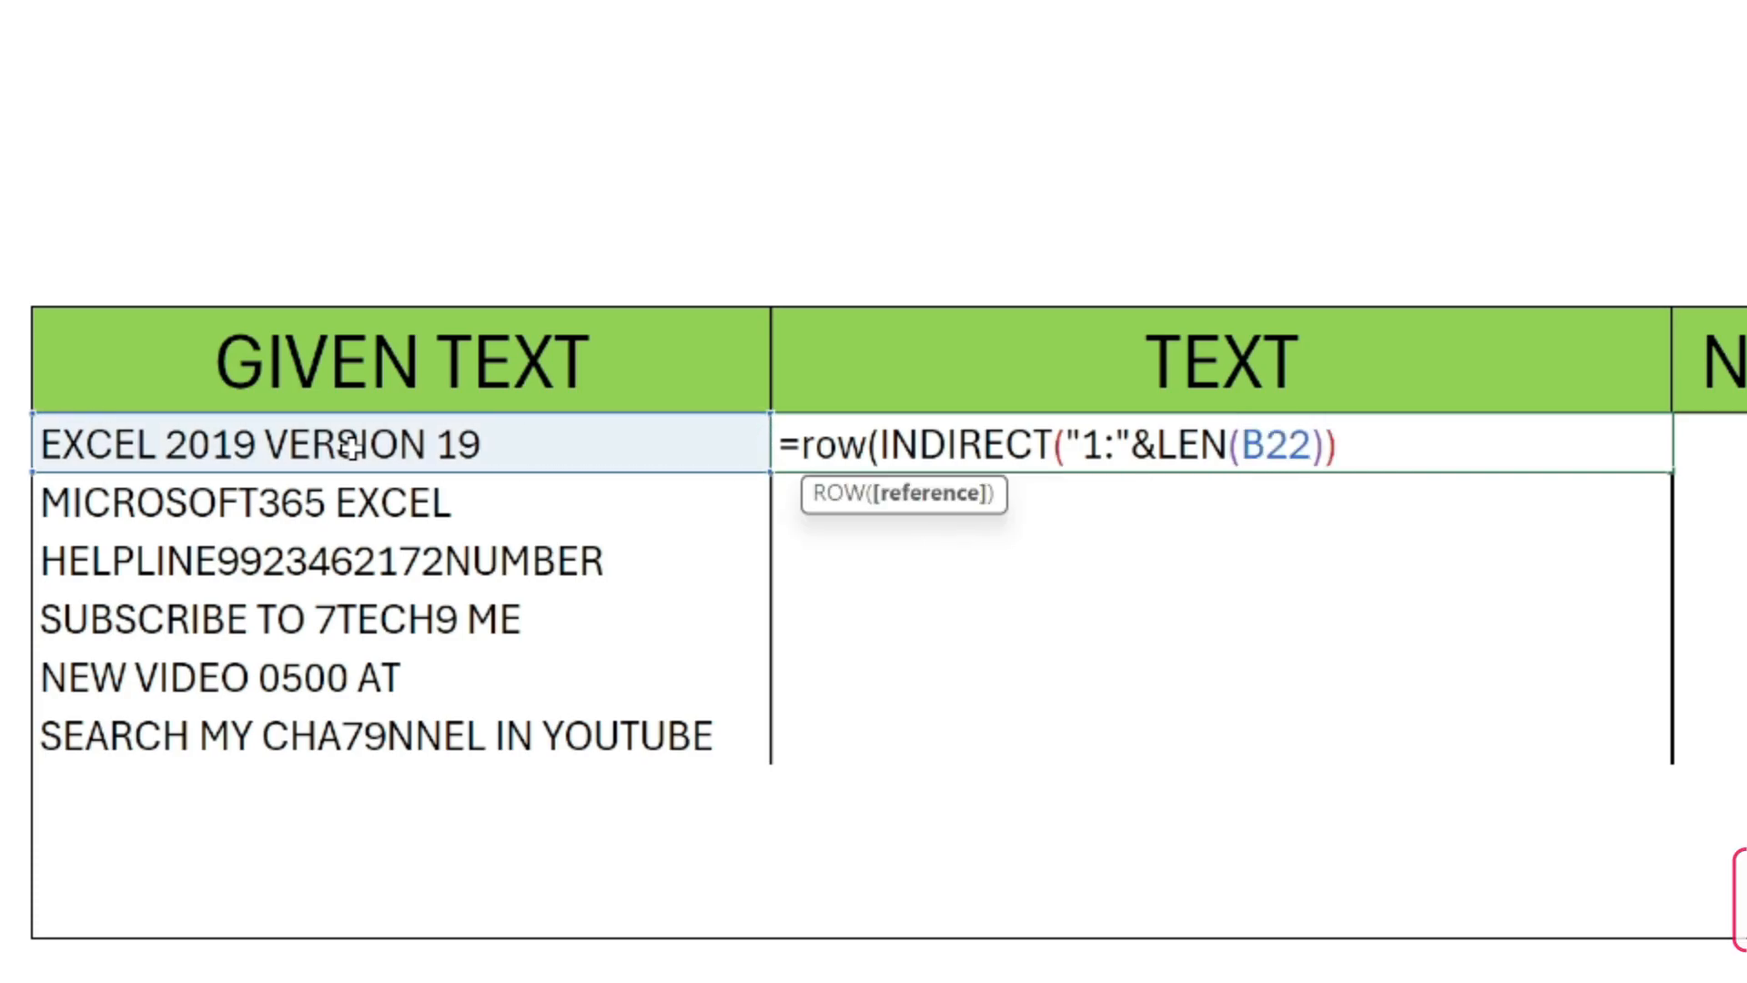
{"action": "type", "text": ")"}
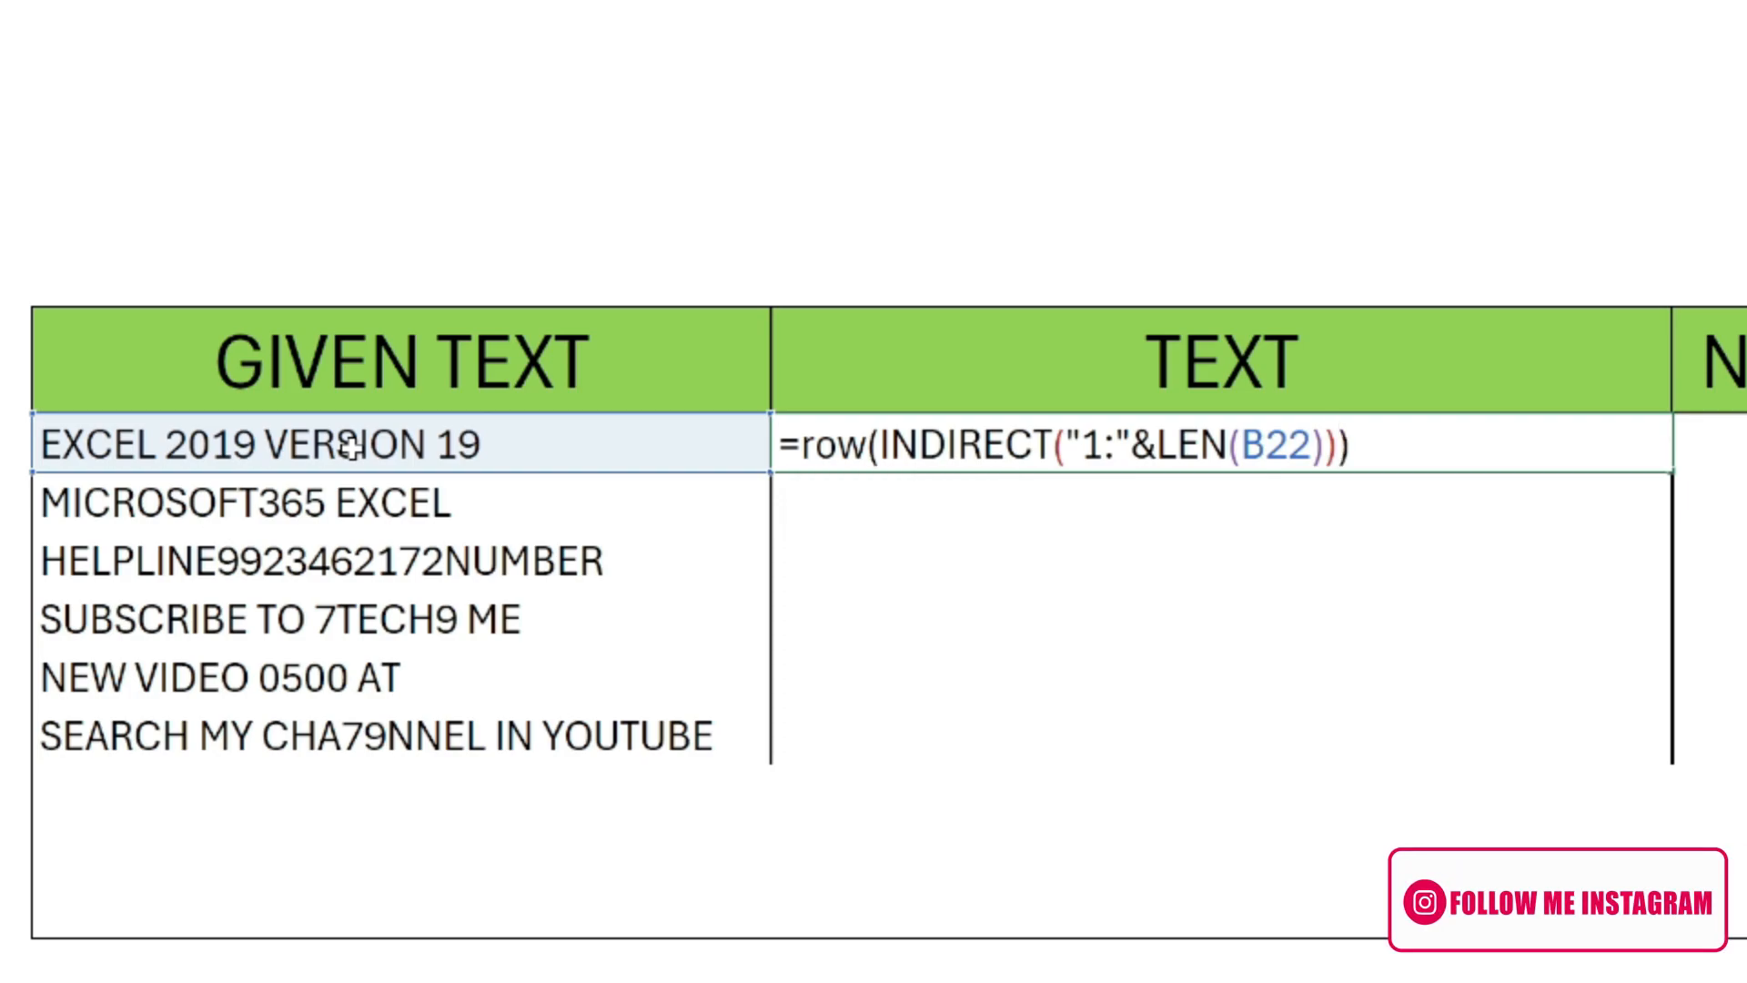
Evaluate the ROW expression inside the C22 formula to inspect its array, and restore the expression.
{"action": "left_click_drag", "start_coordinate": [1351, 445], "coordinate": [799, 445]}
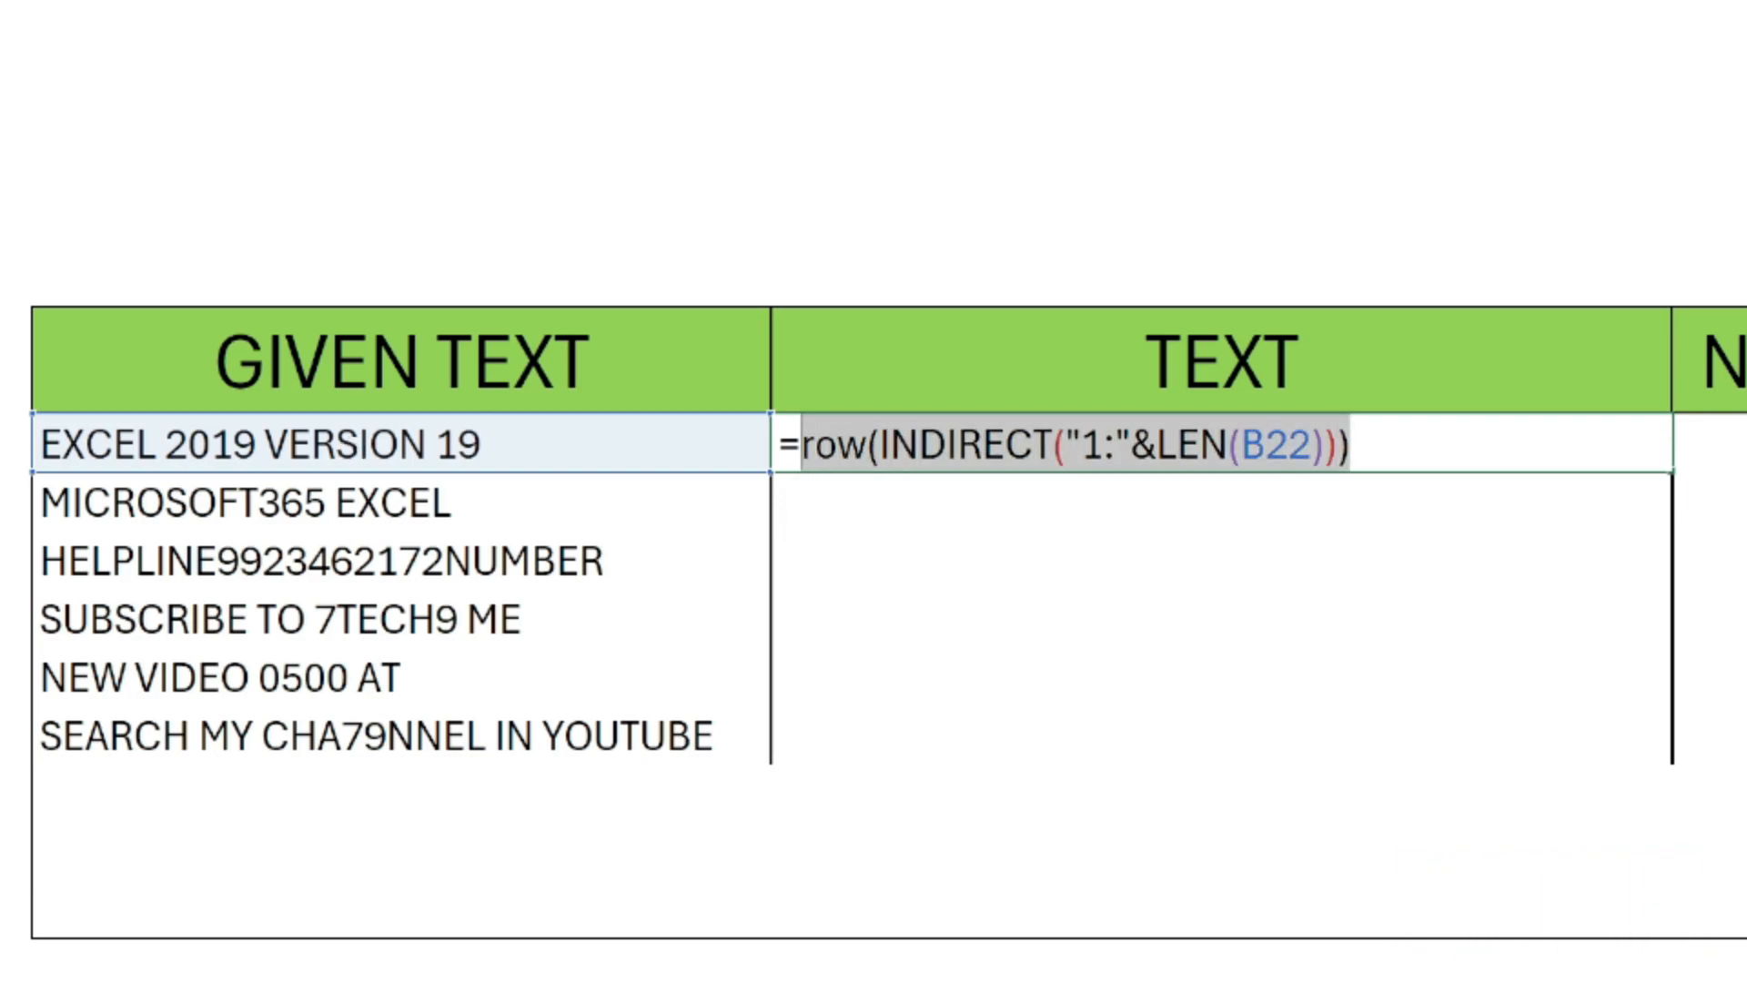
{"action": "key", "text": "F9"}
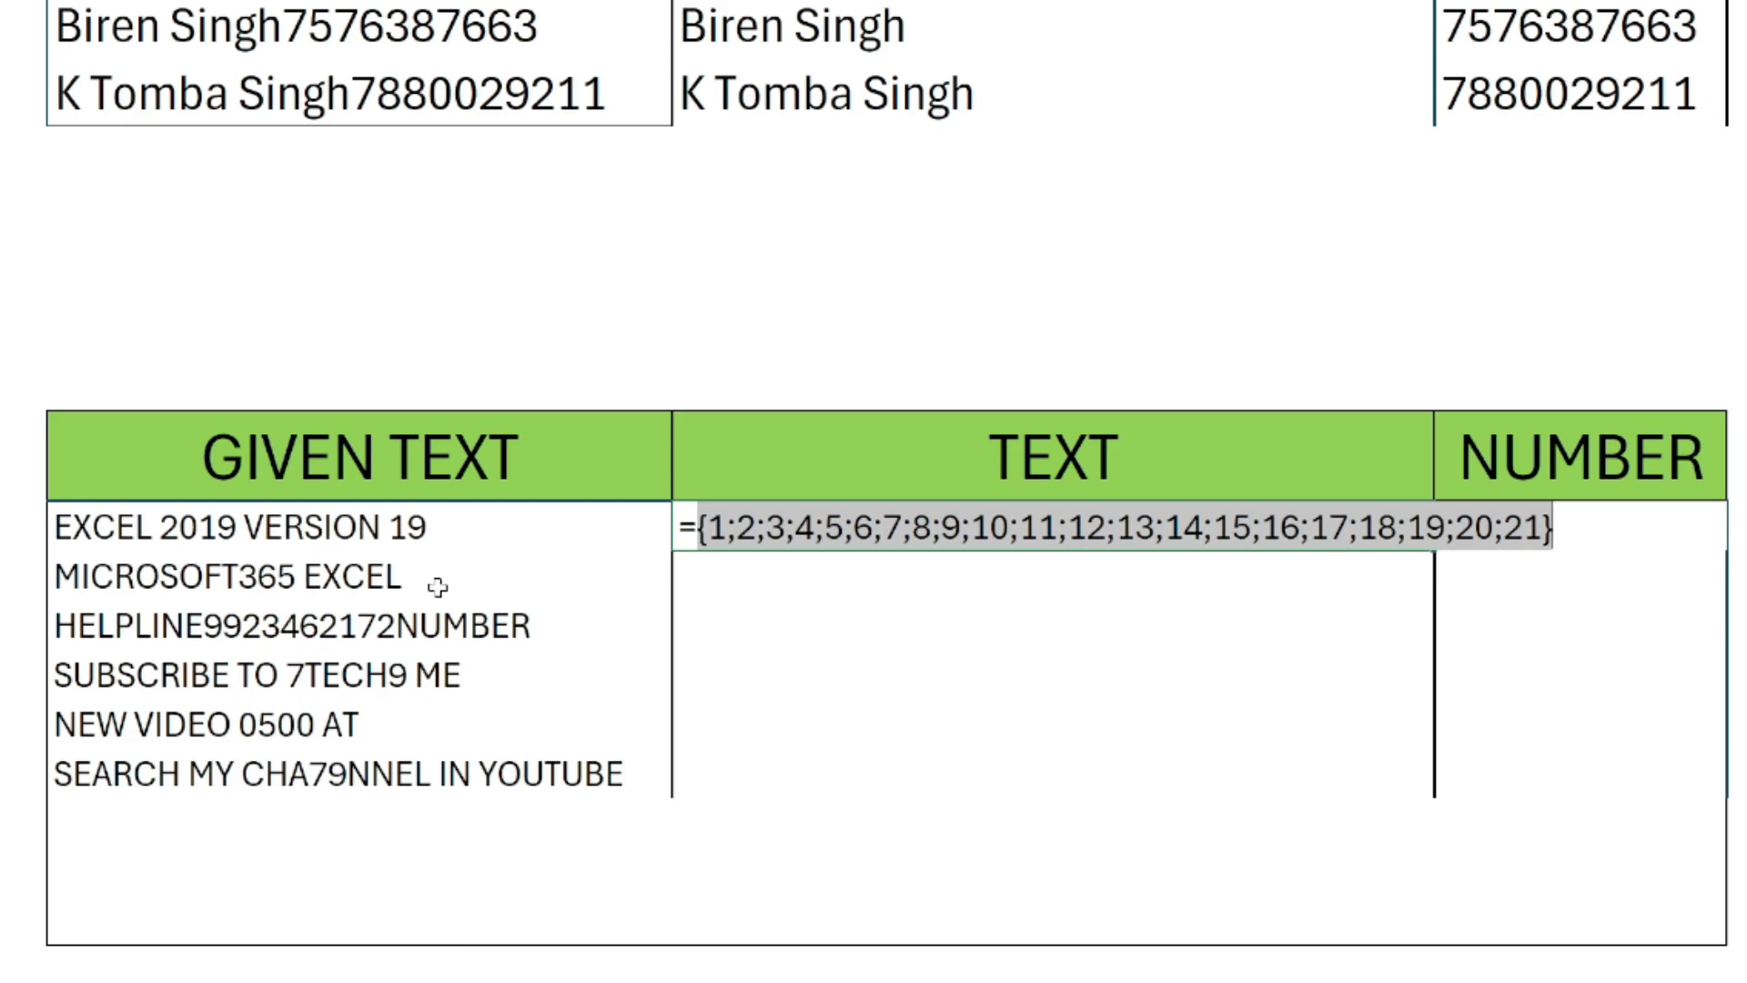
{"action": "key", "text": "ctrl+z"}
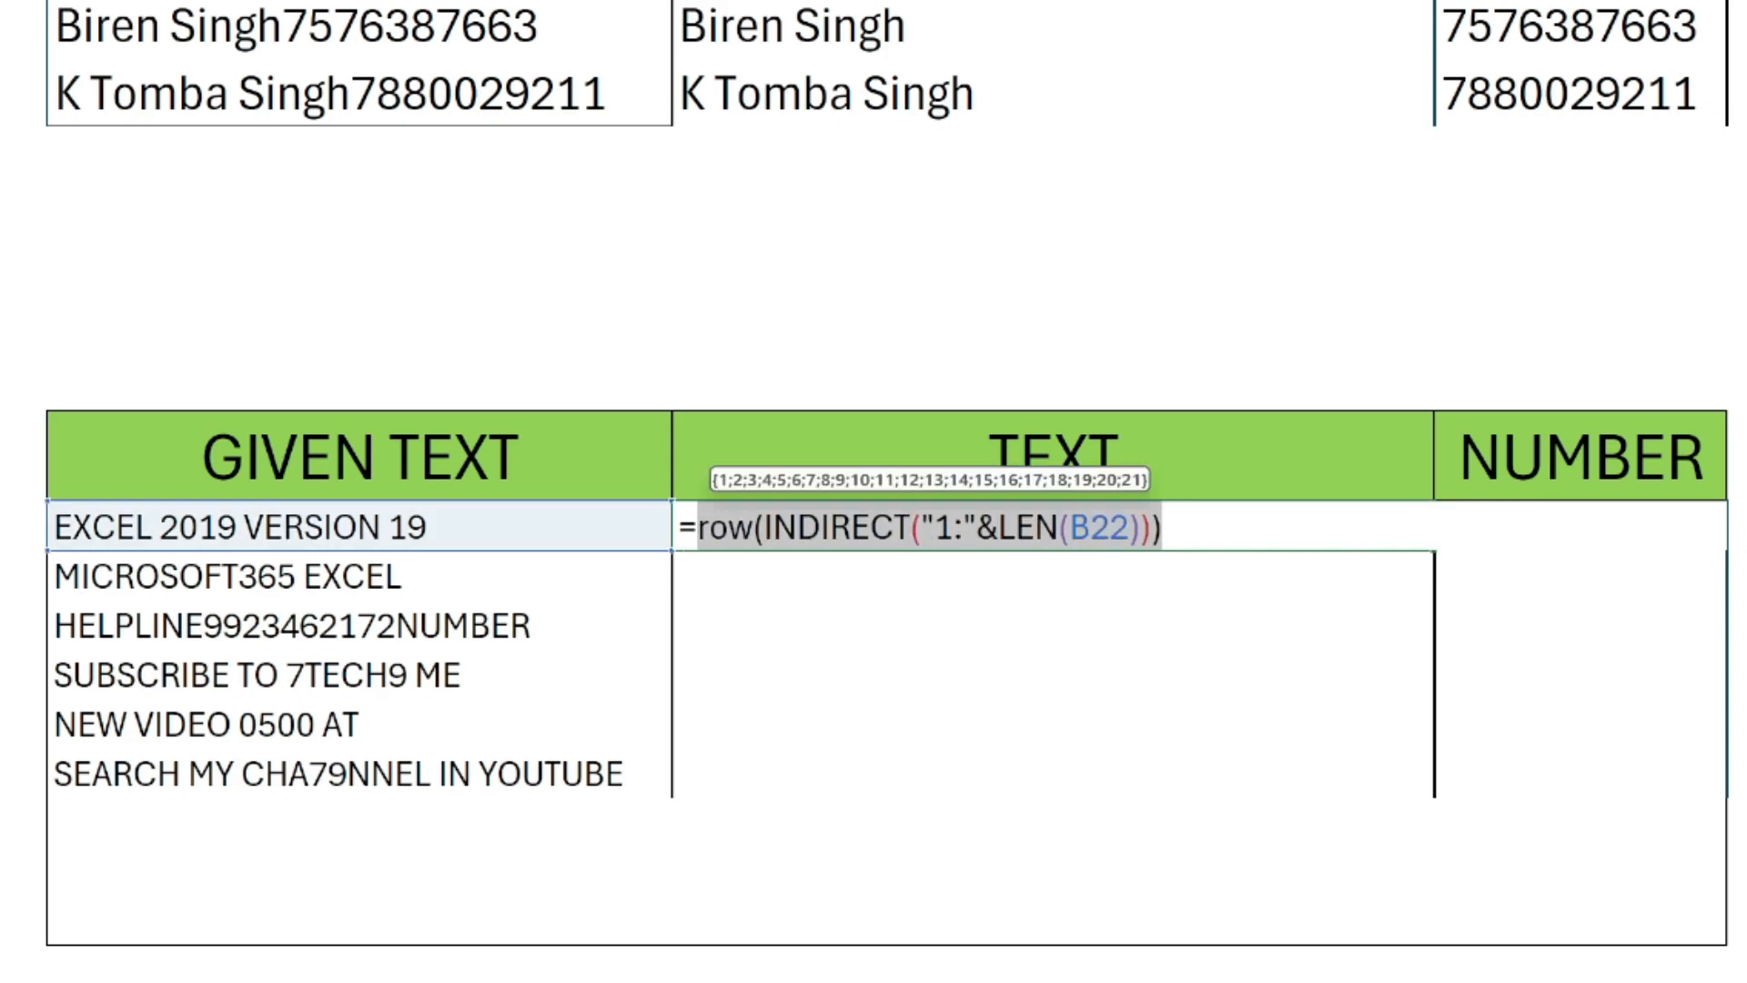
Wrap the ROW expression in MID with B22 as text and 1 character: =MID(B22,row(INDIRECT("1:"&LEN(B22))),1).
{"action": "key", "text": "Left"}
{"action": "type", "text": "MID("}
{"action": "key", "text": "End"}
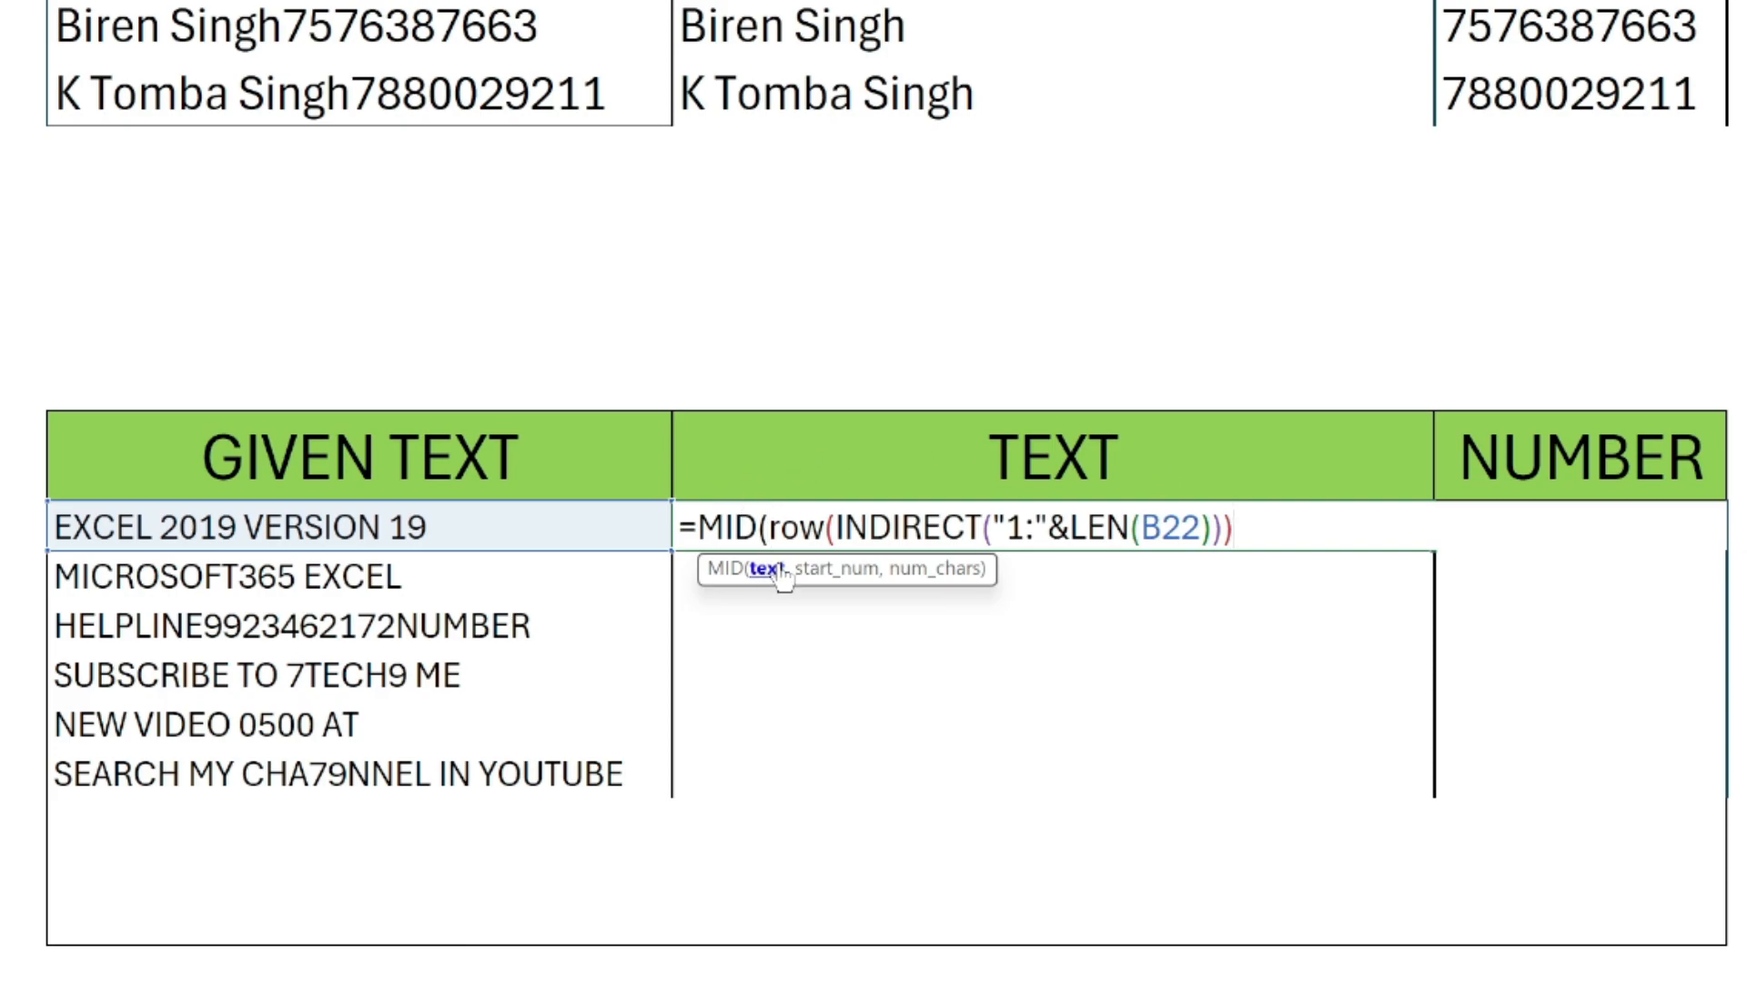
{"action": "left_click", "coordinate": [770, 530]}
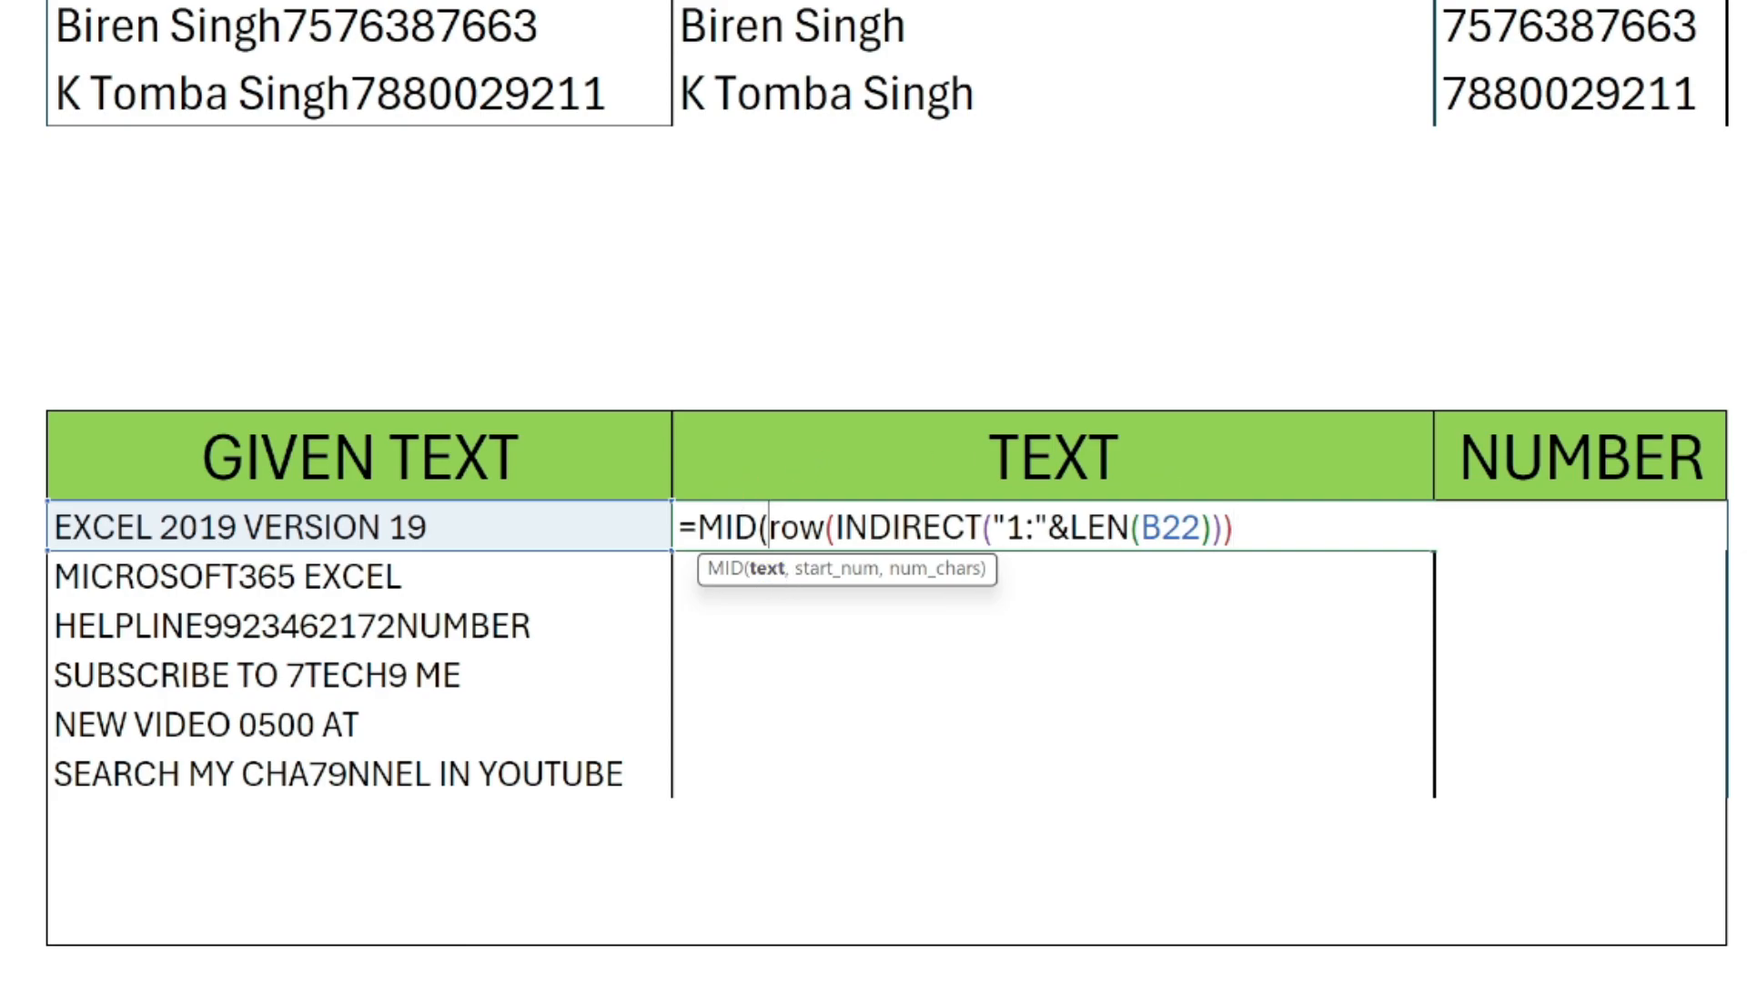
{"action": "left_click", "coordinate": [391, 537]}
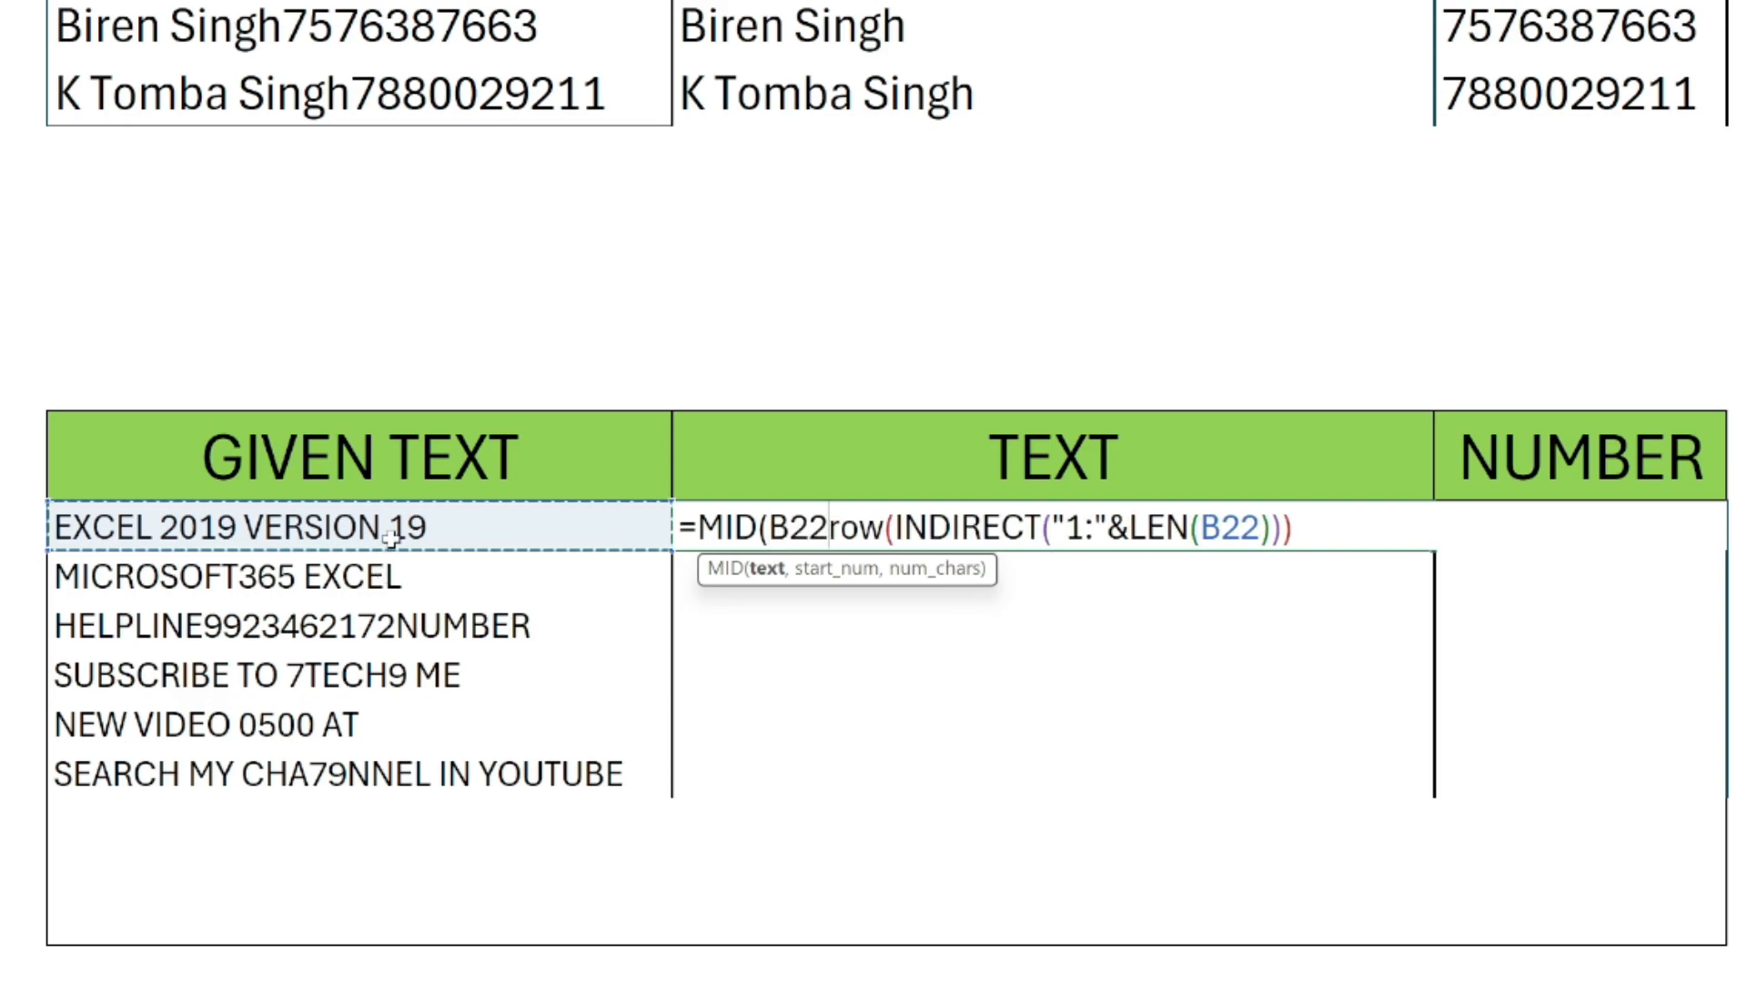
{"action": "type", "text": ","}
{"action": "key", "text": "End"}
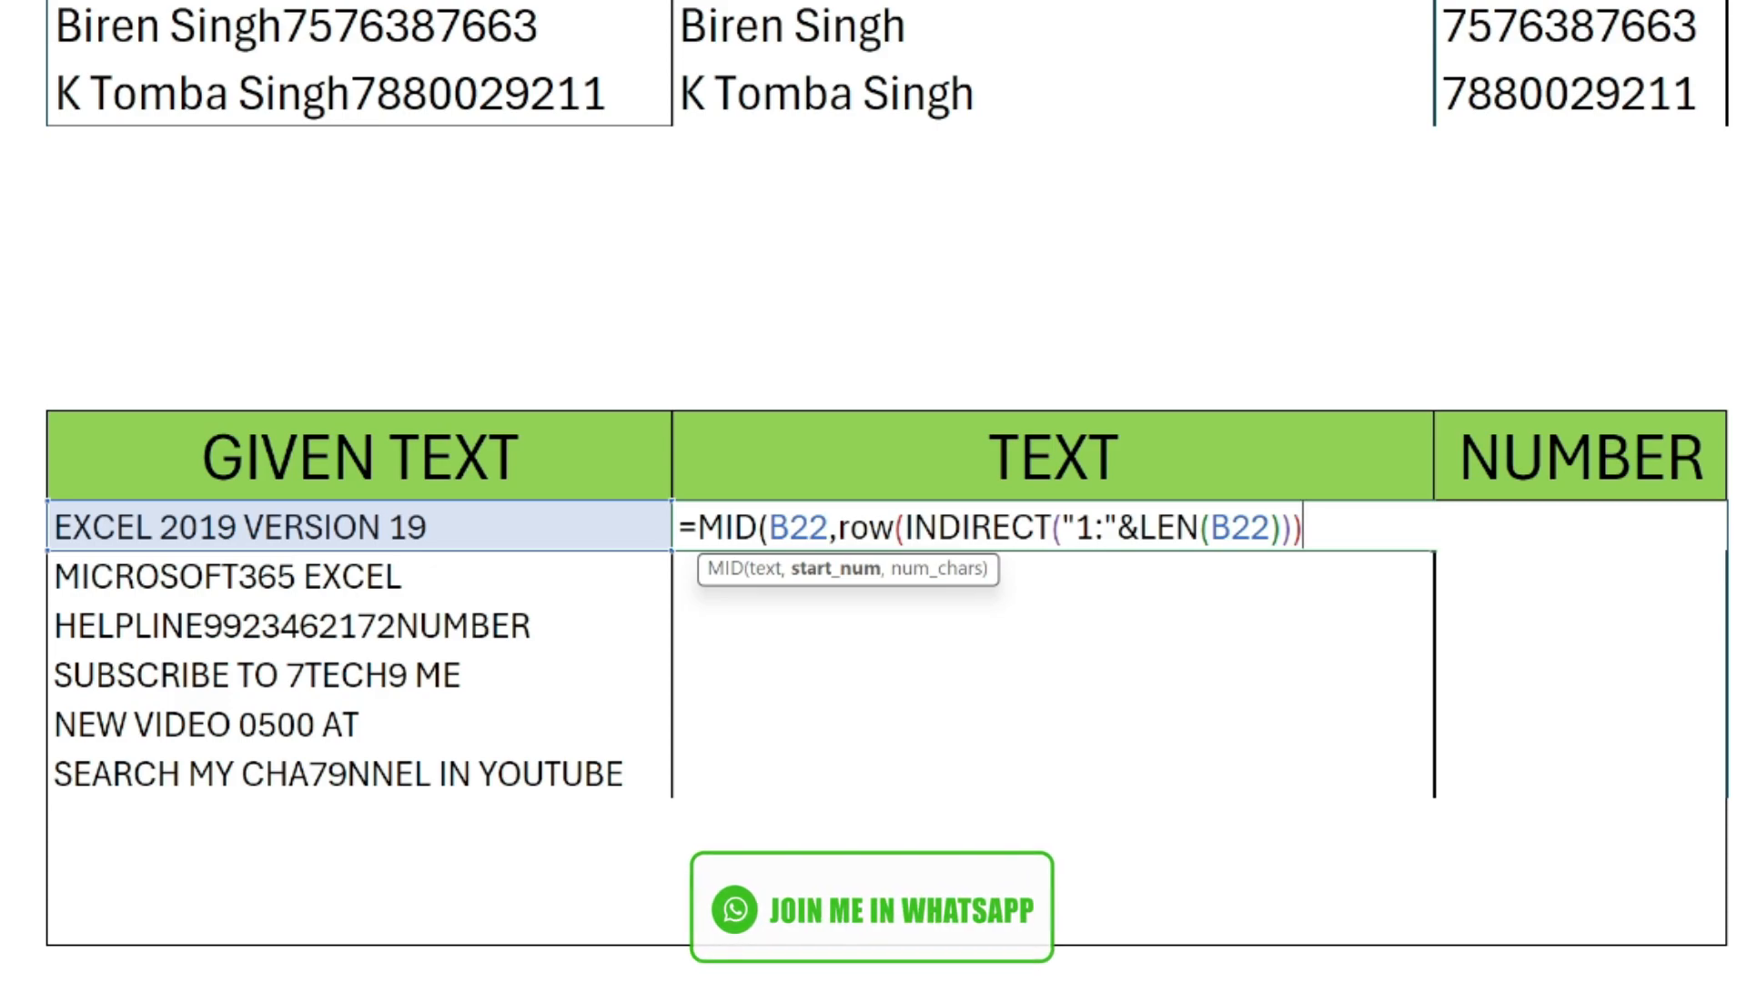
{"action": "type", "text": ",1)"}
Evaluate the MID formula in place to inspect the split characters, and restore the formula.
{"action": "key", "text": "shift+Home"}
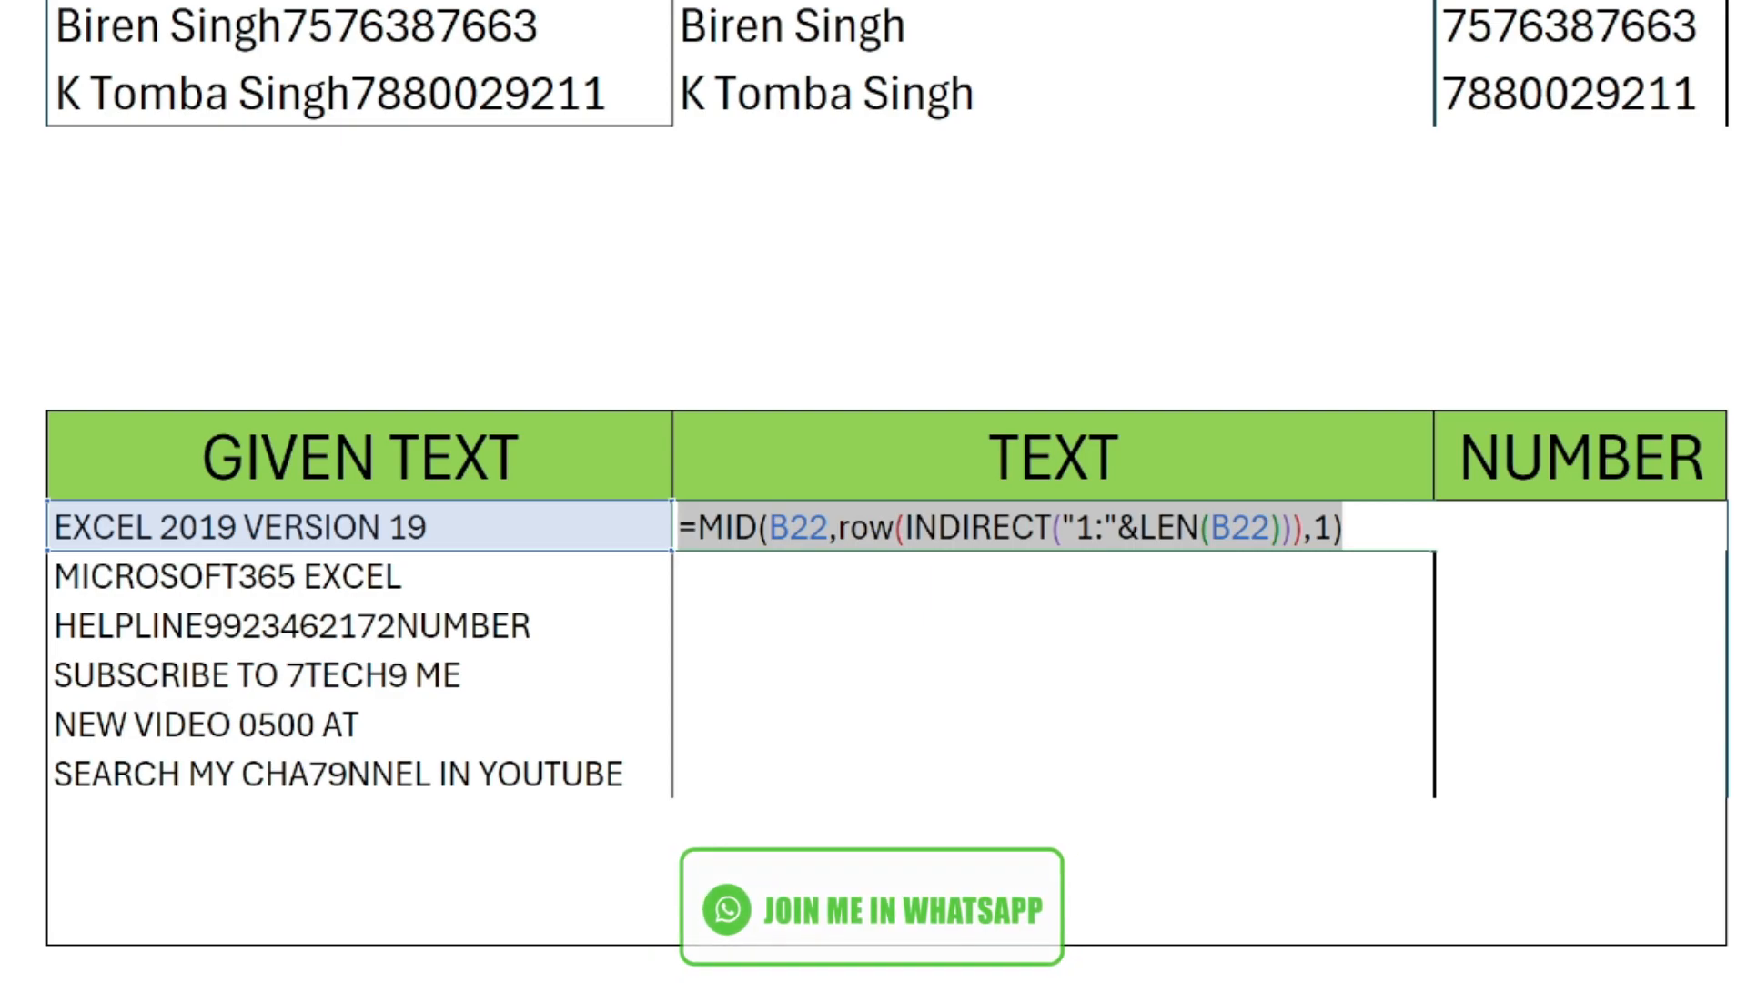
{"action": "key", "text": "F9"}
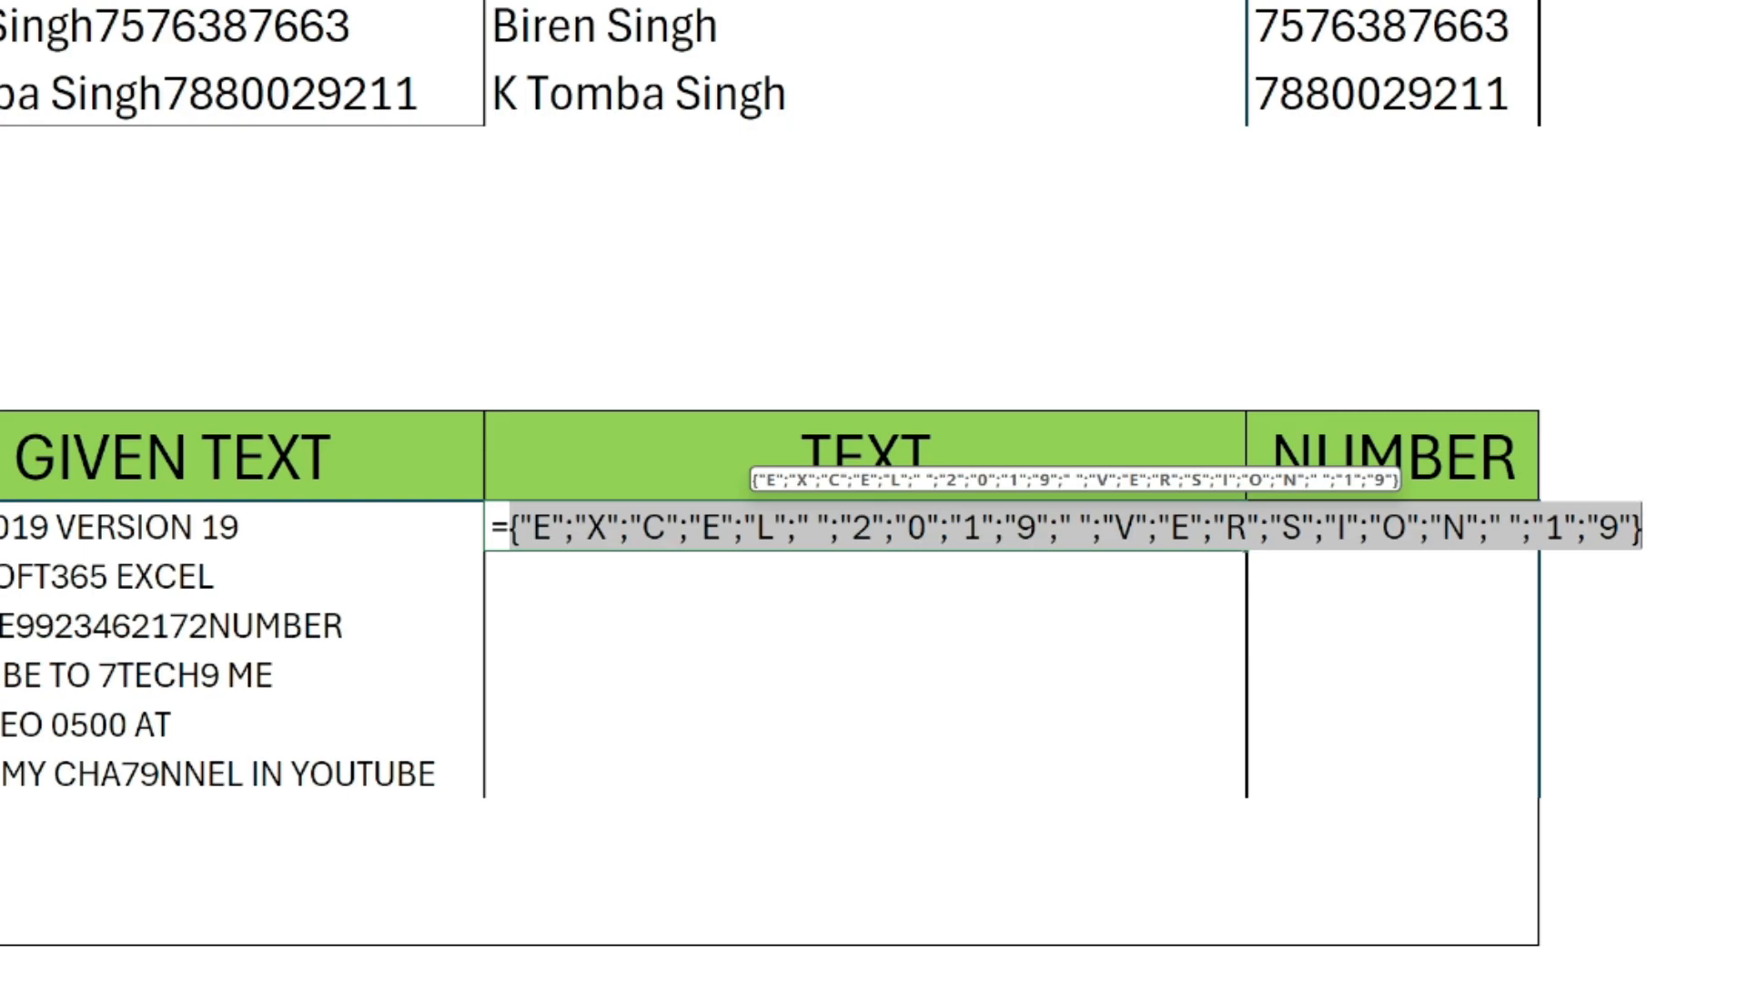
{"action": "key", "text": "ctrl+z"}
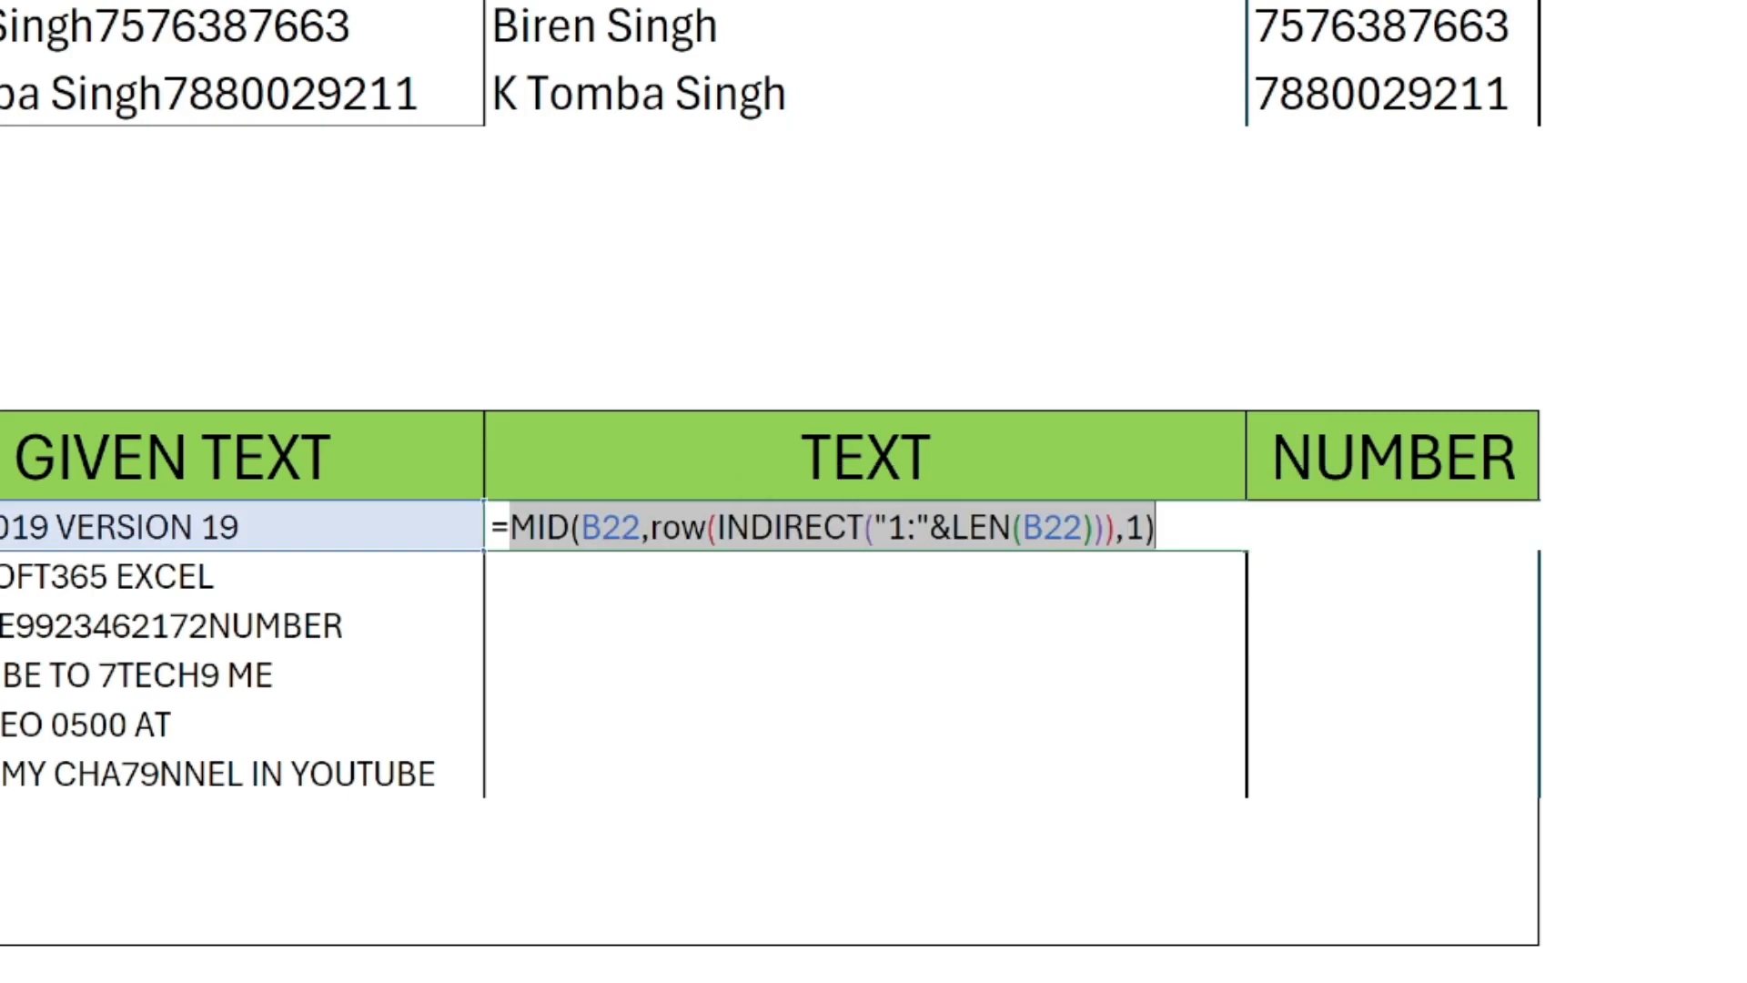
Append +0 to the MID formula in C22 to coerce the extracted characters into numbers.
{"action": "key", "text": "Left"}
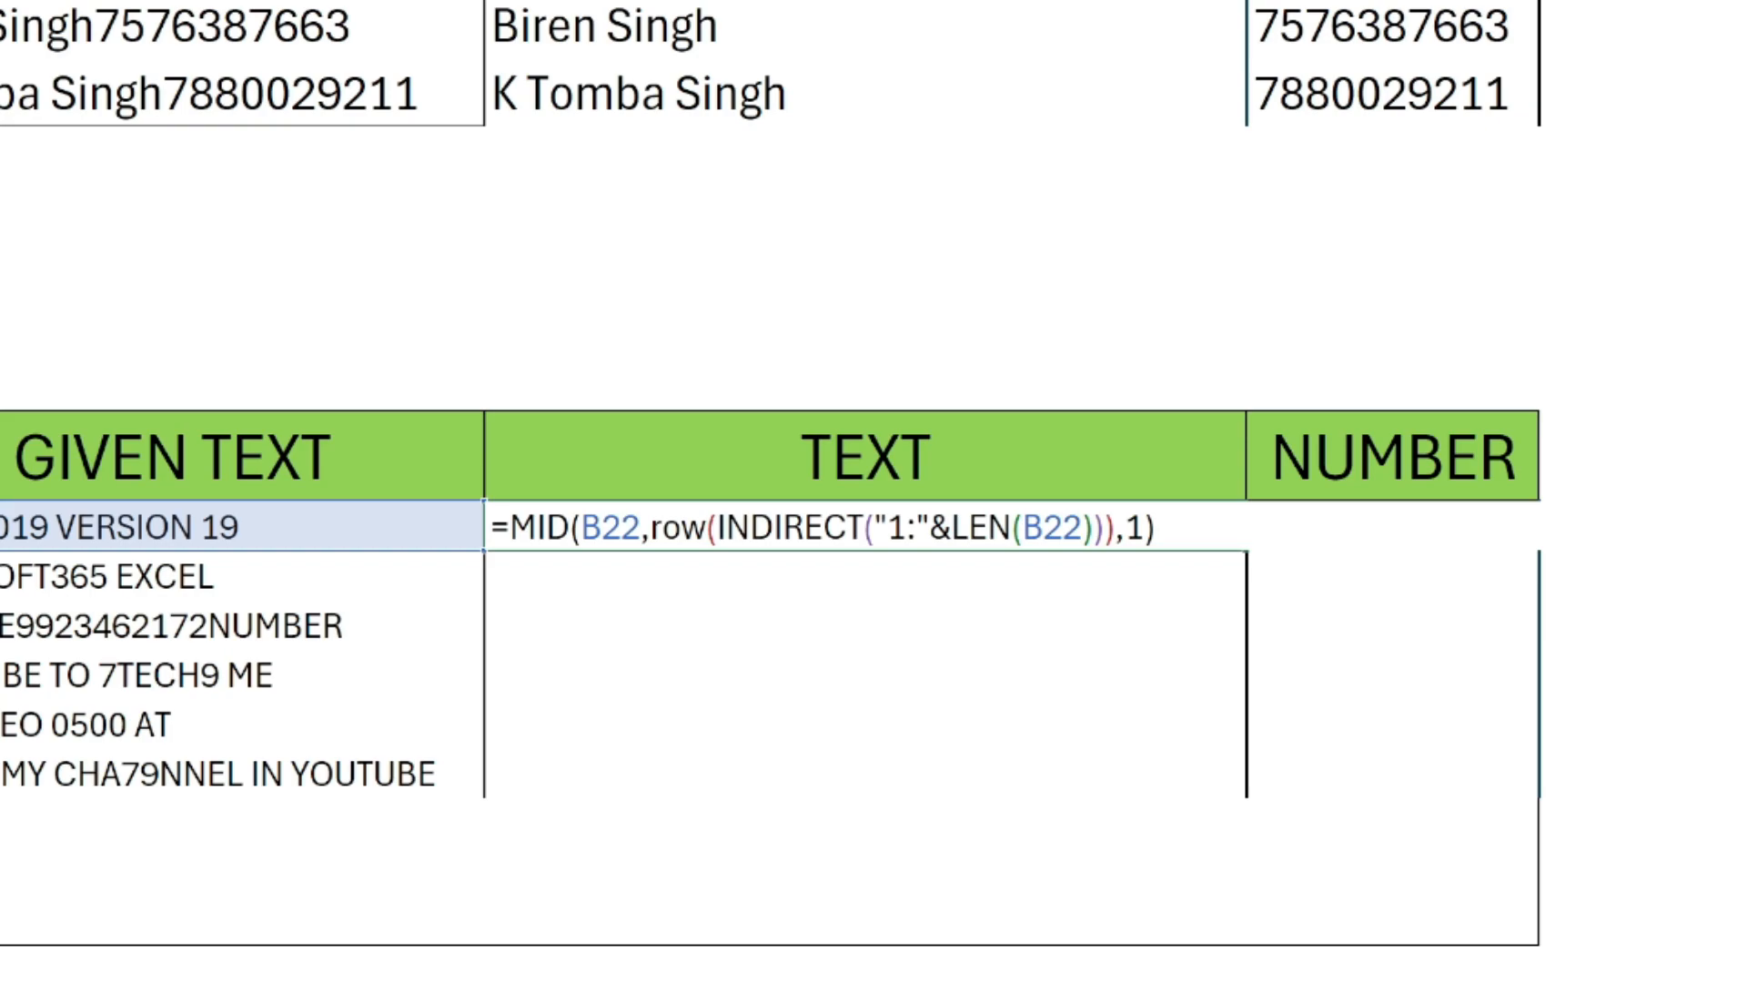
{"action": "key", "text": "End"}
{"action": "type", "text": "+0"}
Evaluate the MID formula with +0 in place to inspect its array, and restore the formula.
{"action": "key", "text": "shift+Home"}
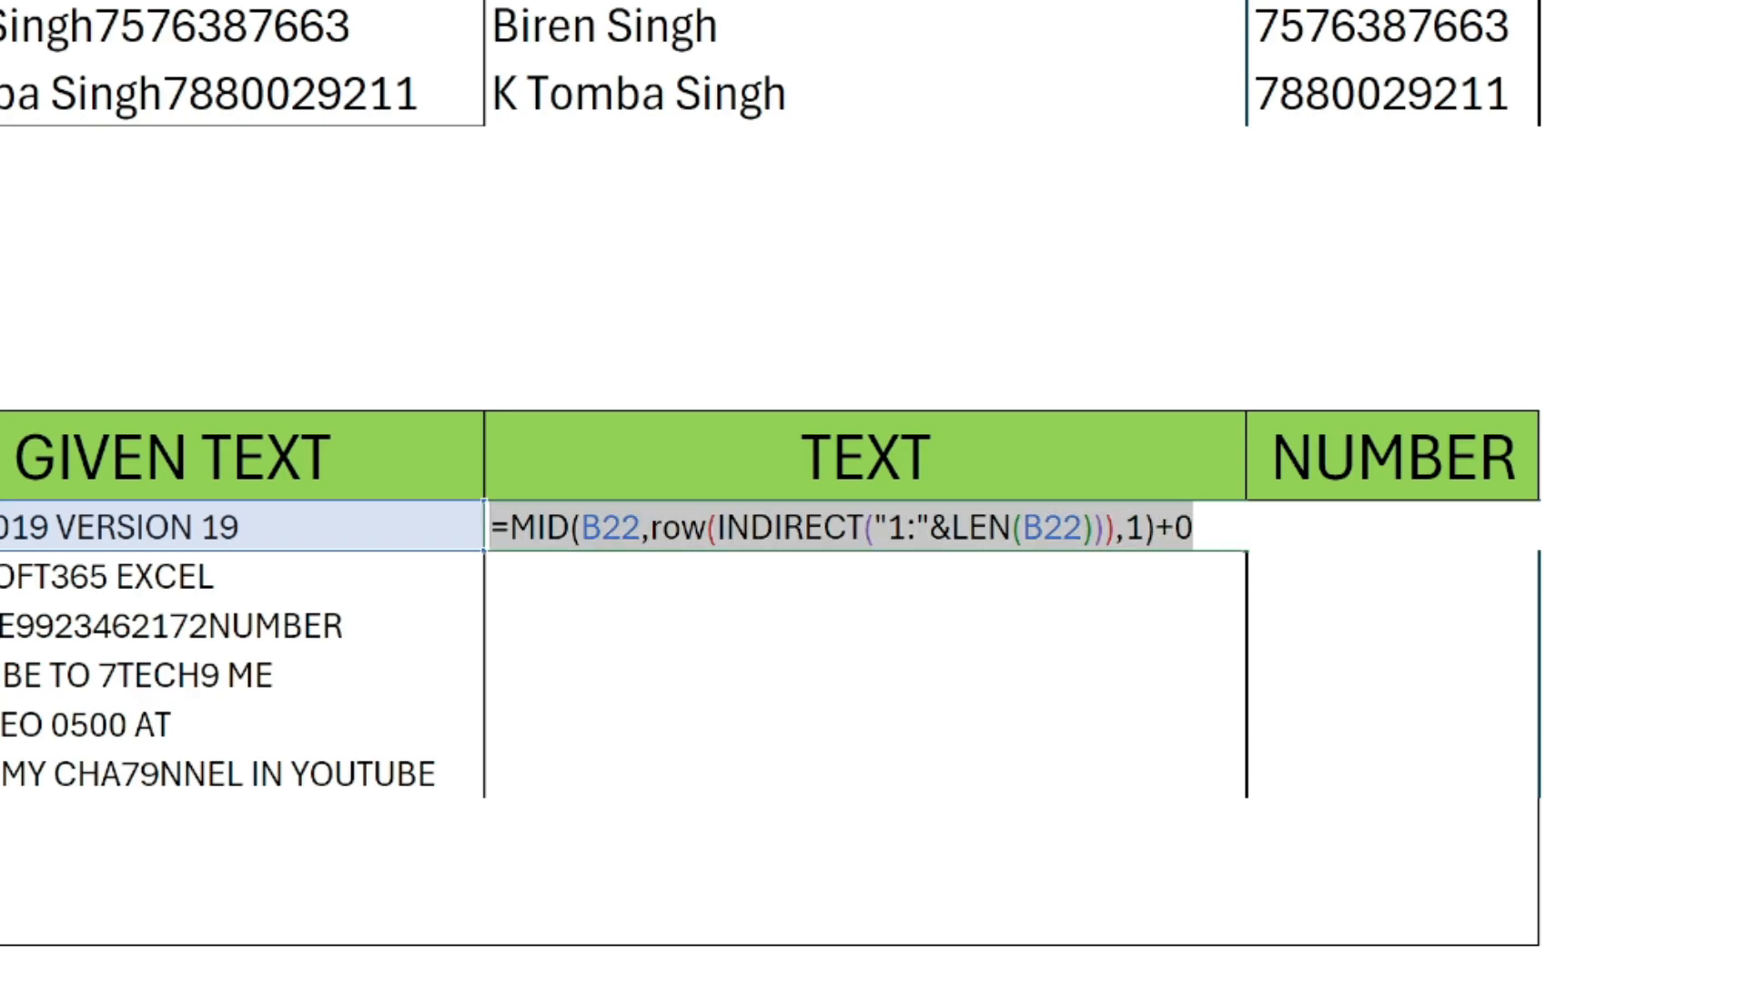
{"action": "key", "text": "F9"}
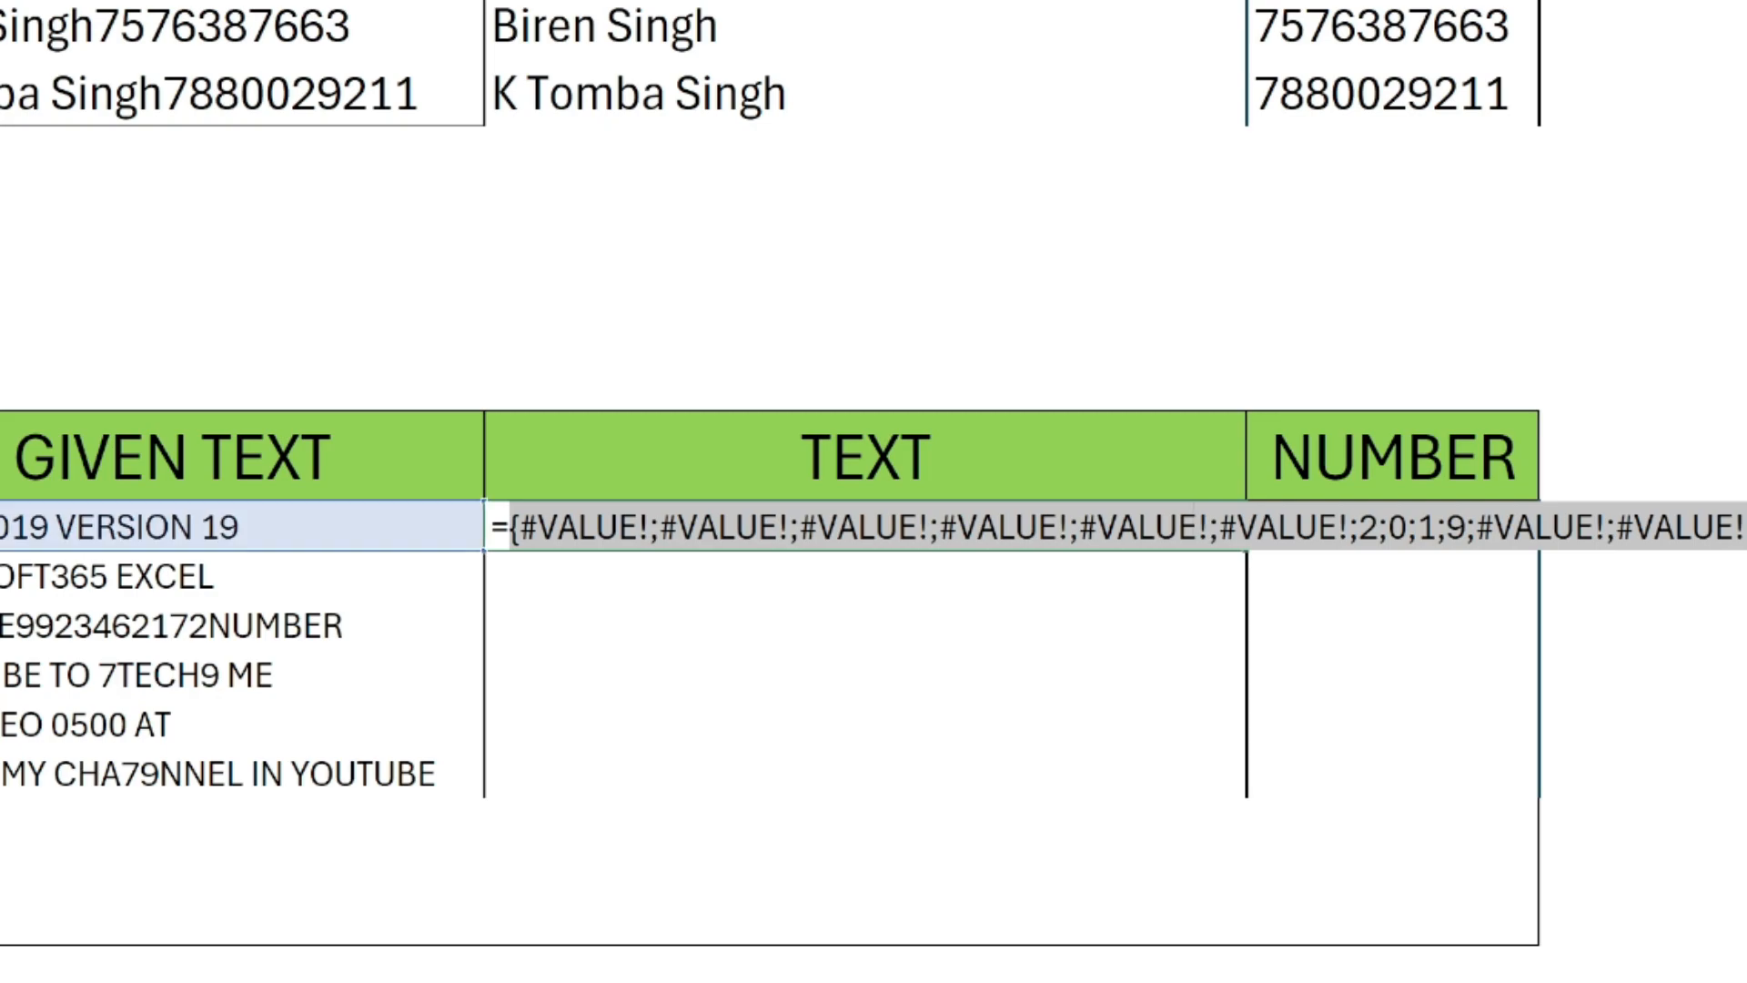
{"action": "key", "text": "ctrl+z"}
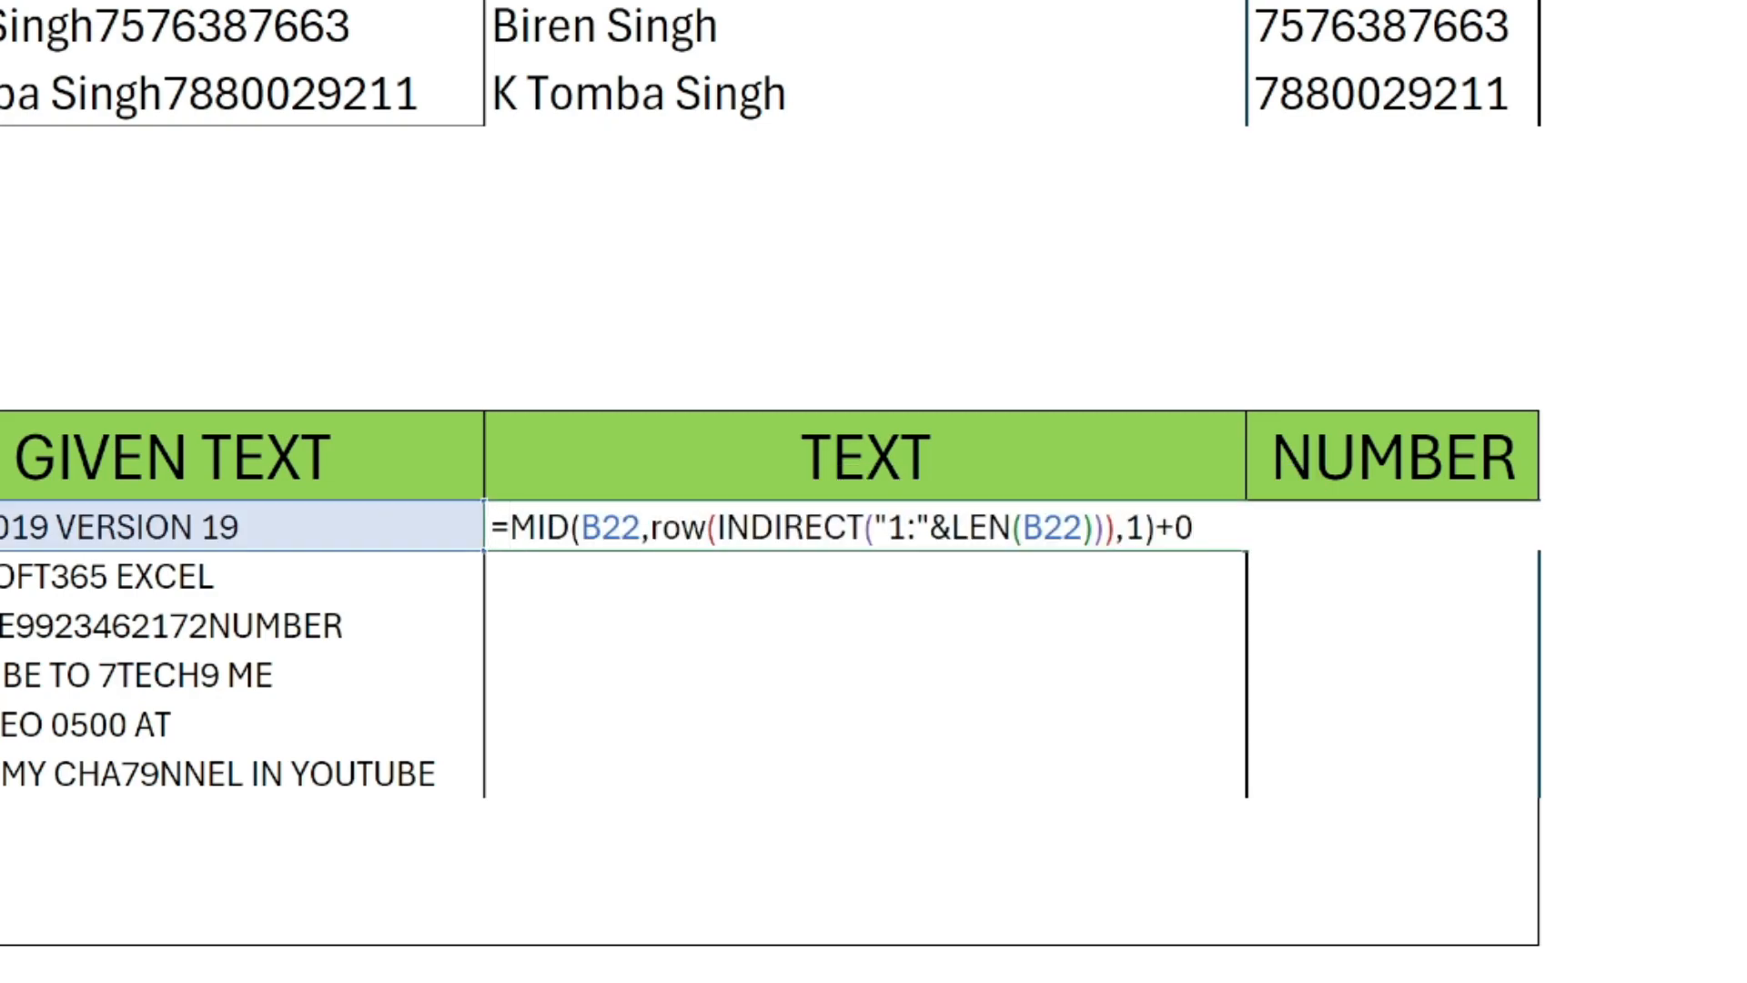
Wrap the whole MID(...)+0 expression in C22 in an ISNUMBER function.
{"action": "type", "text": "isnum"}
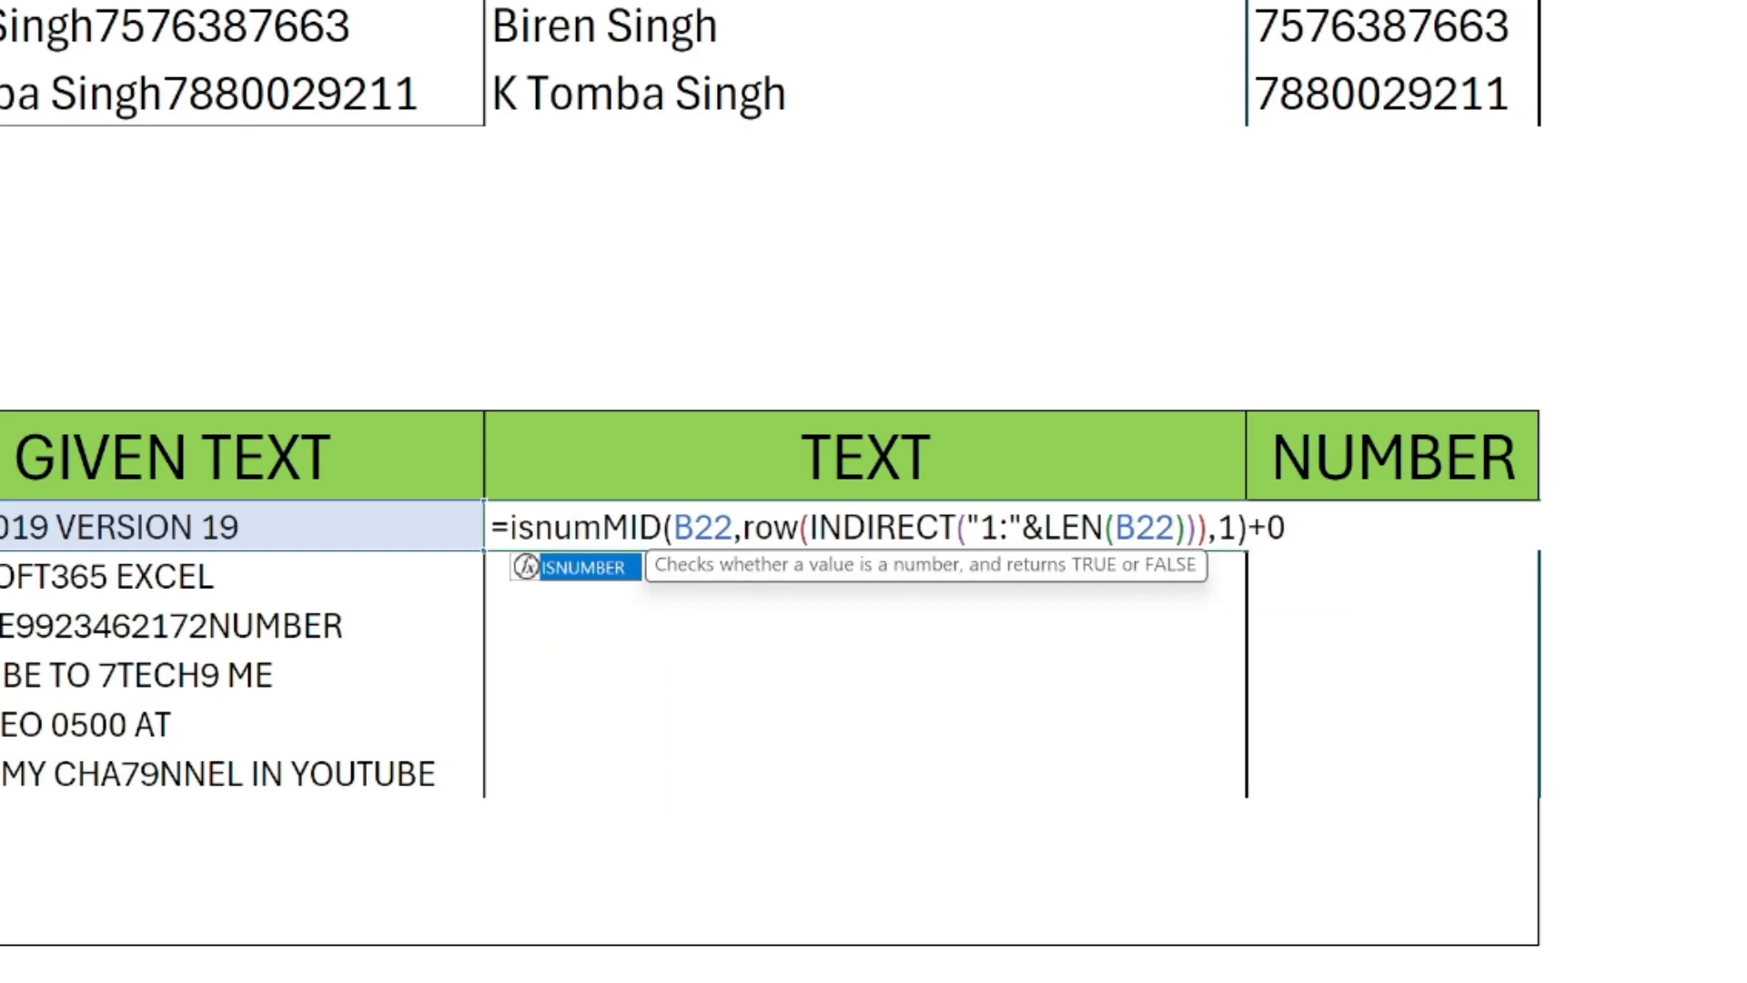
{"action": "key", "text": "Tab"}
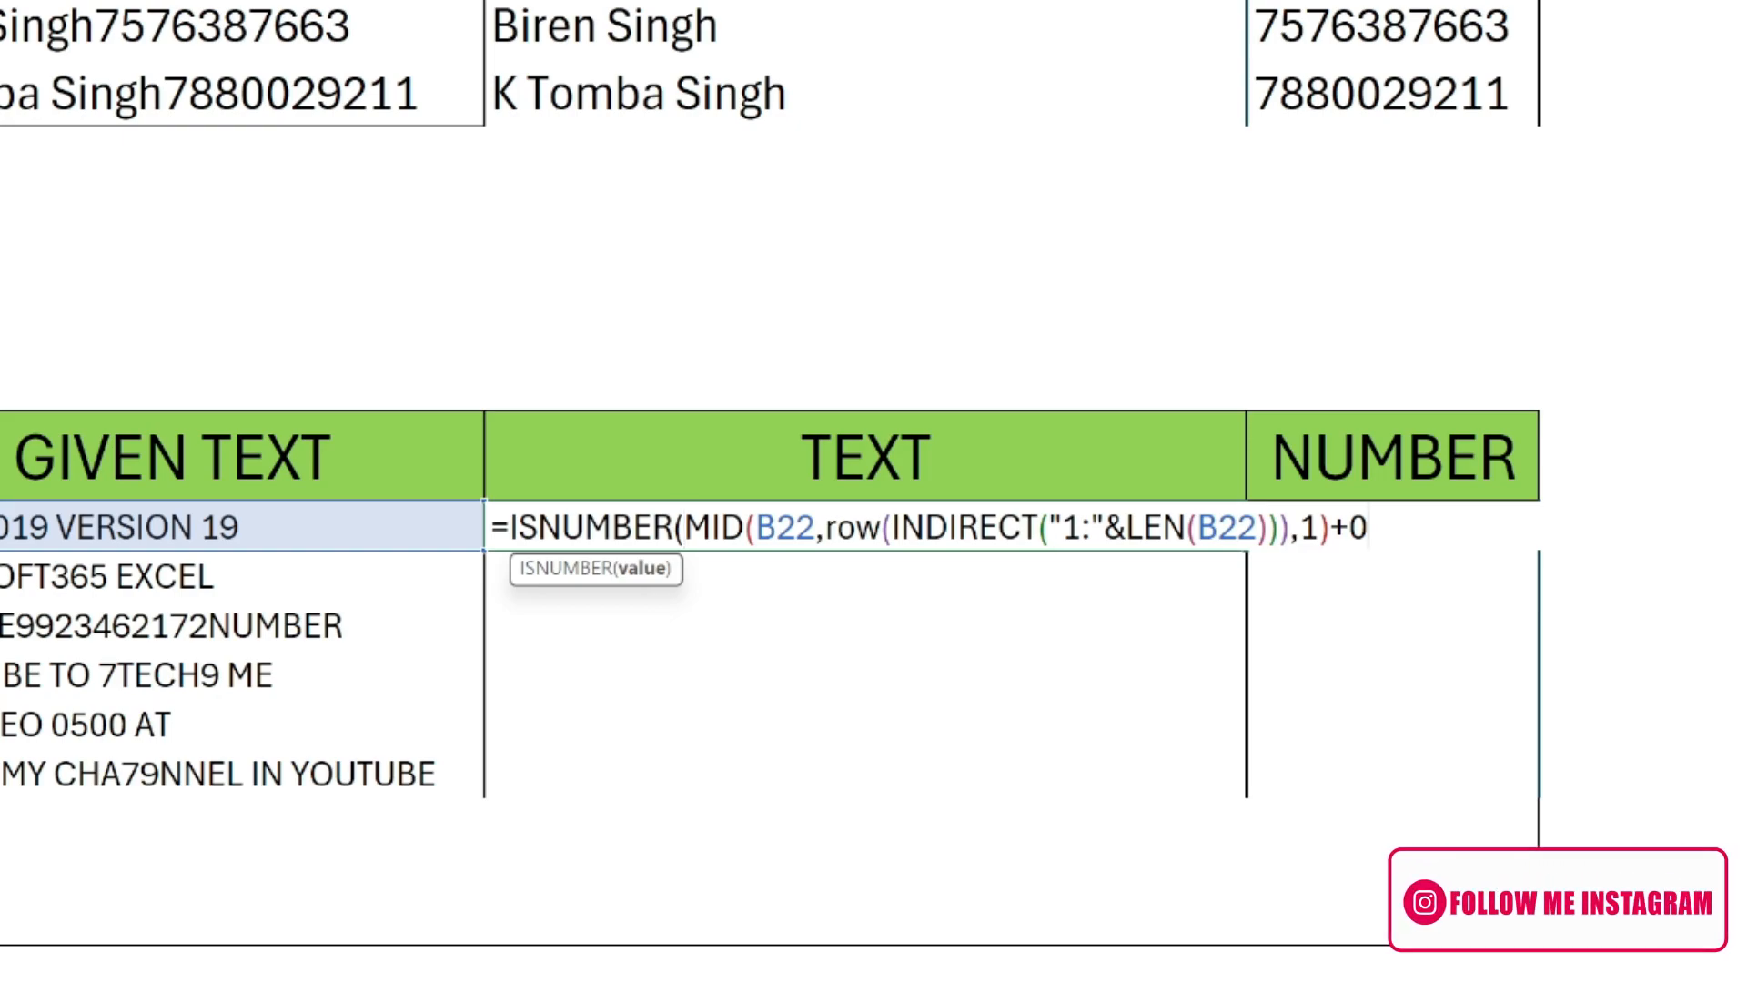
{"action": "type", "text": ")"}
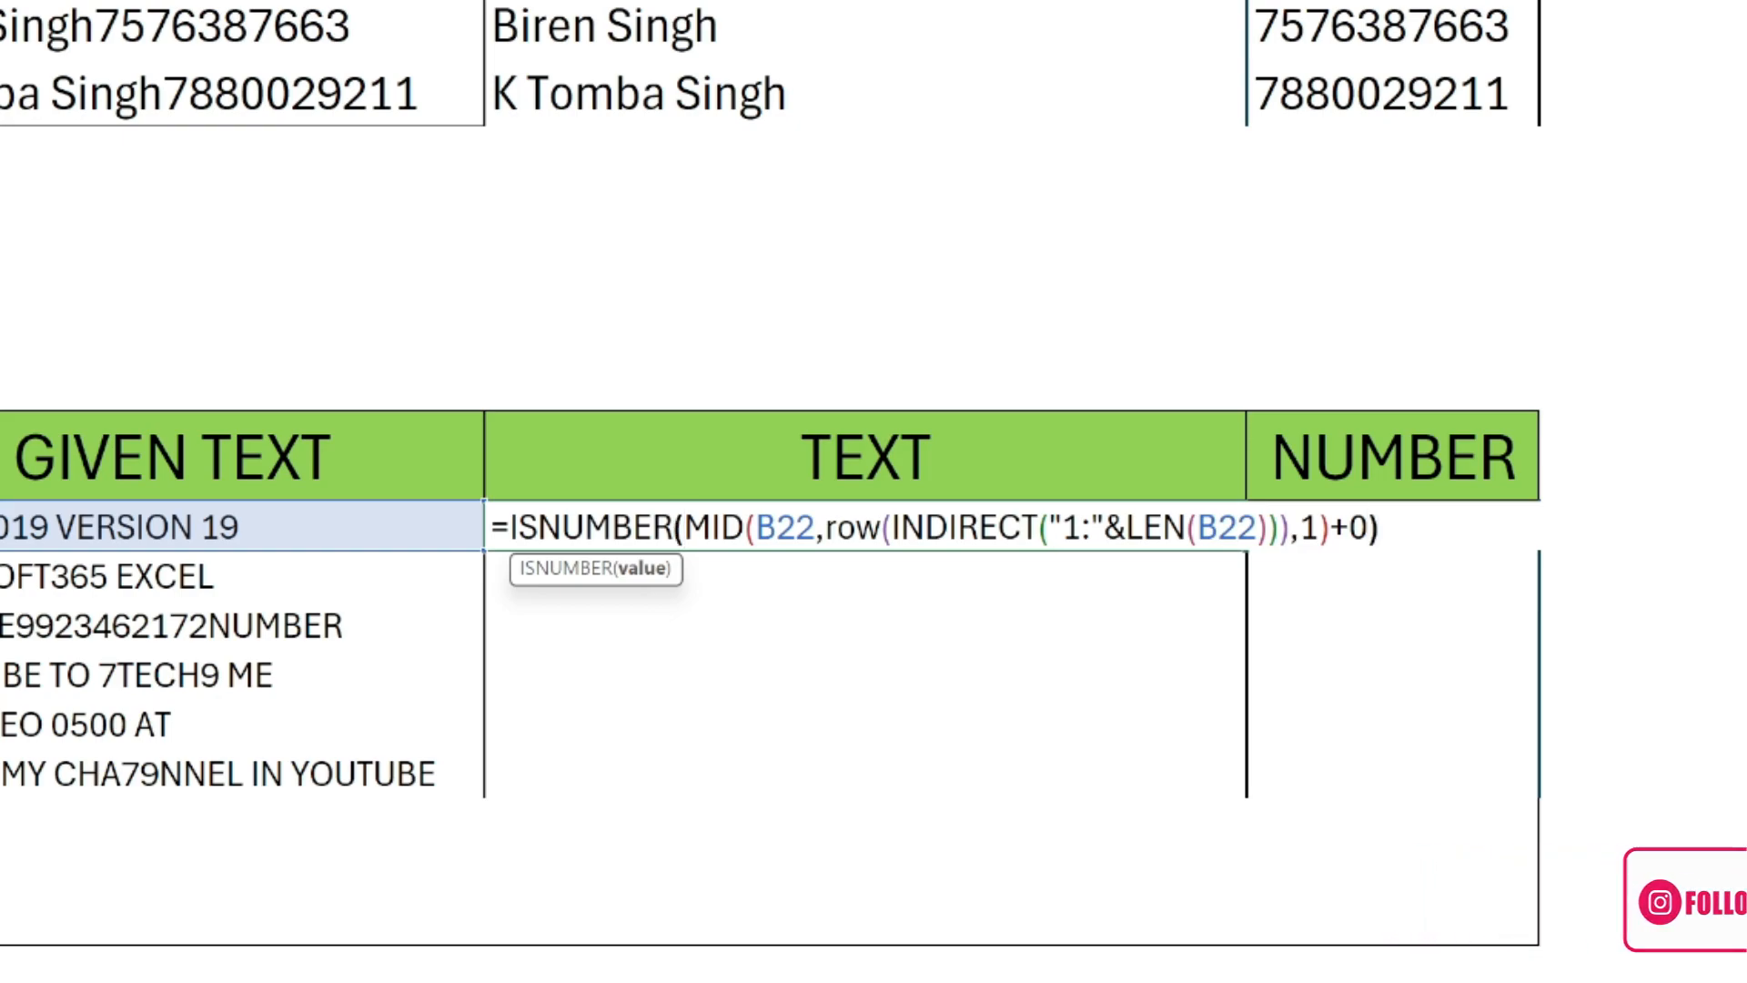
Evaluate the ISNUMBER formula in place to inspect its logical array, and restore the formula.
{"action": "key", "text": "shift+Home"}
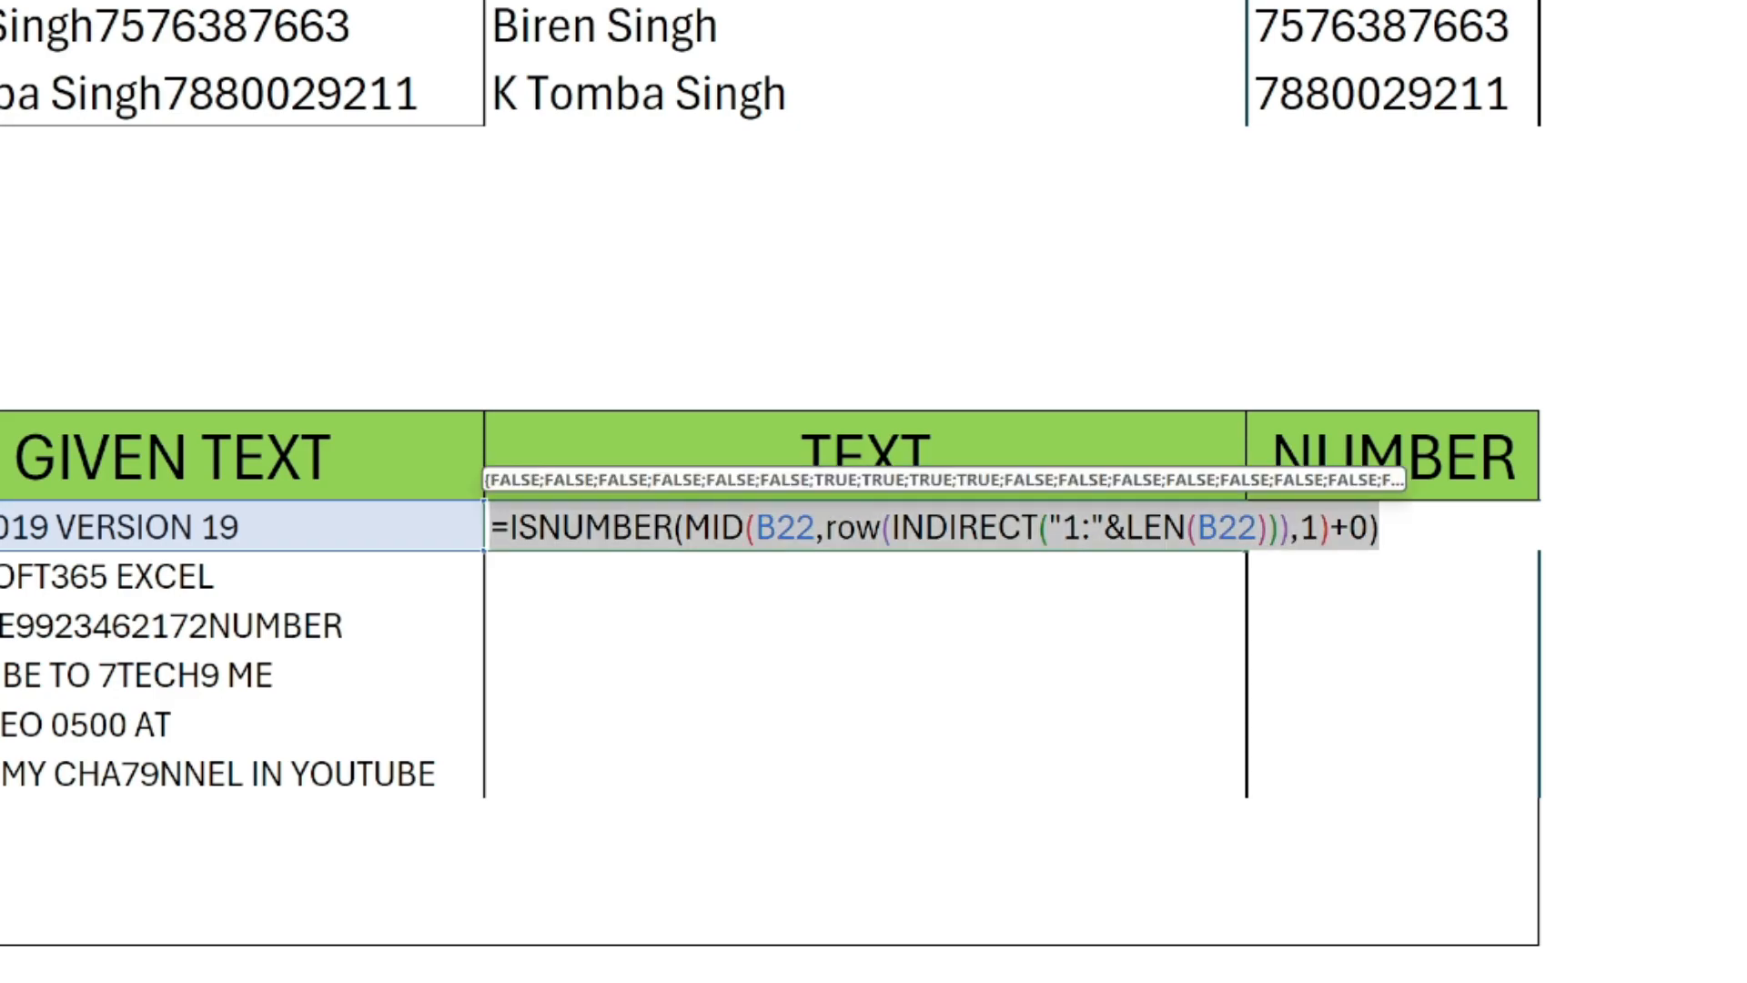
{"action": "key", "text": "F9"}
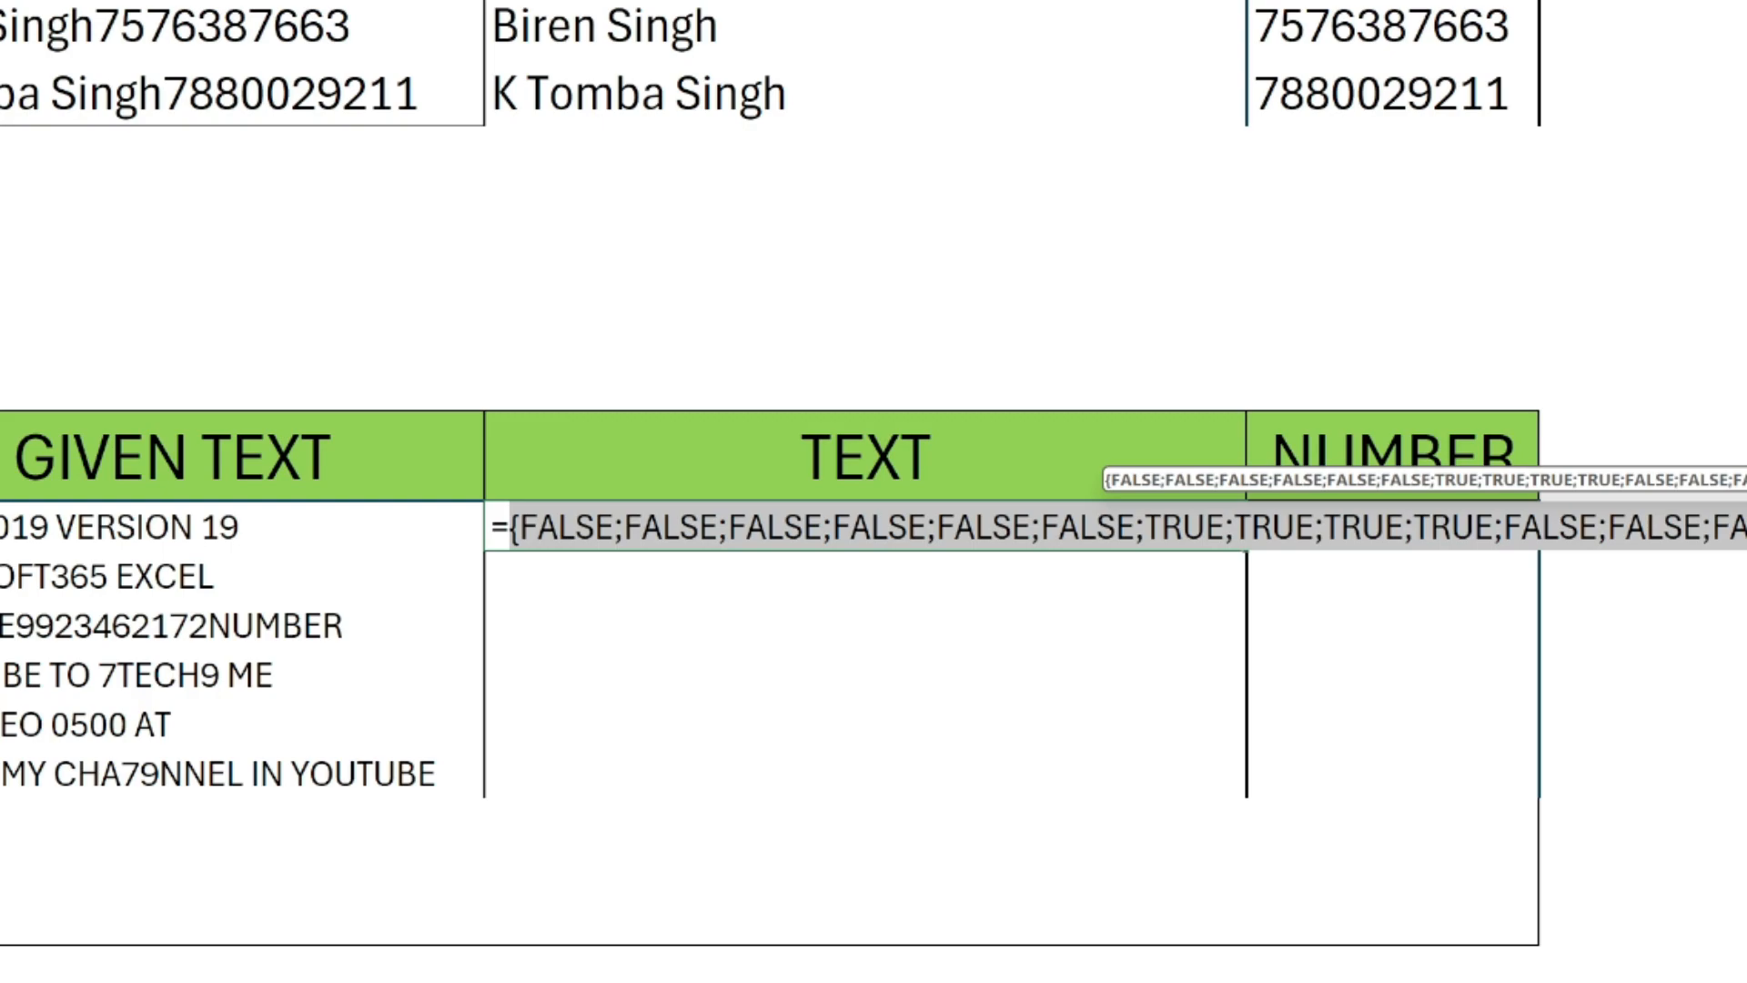
{"action": "key", "text": "ctrl+z"}
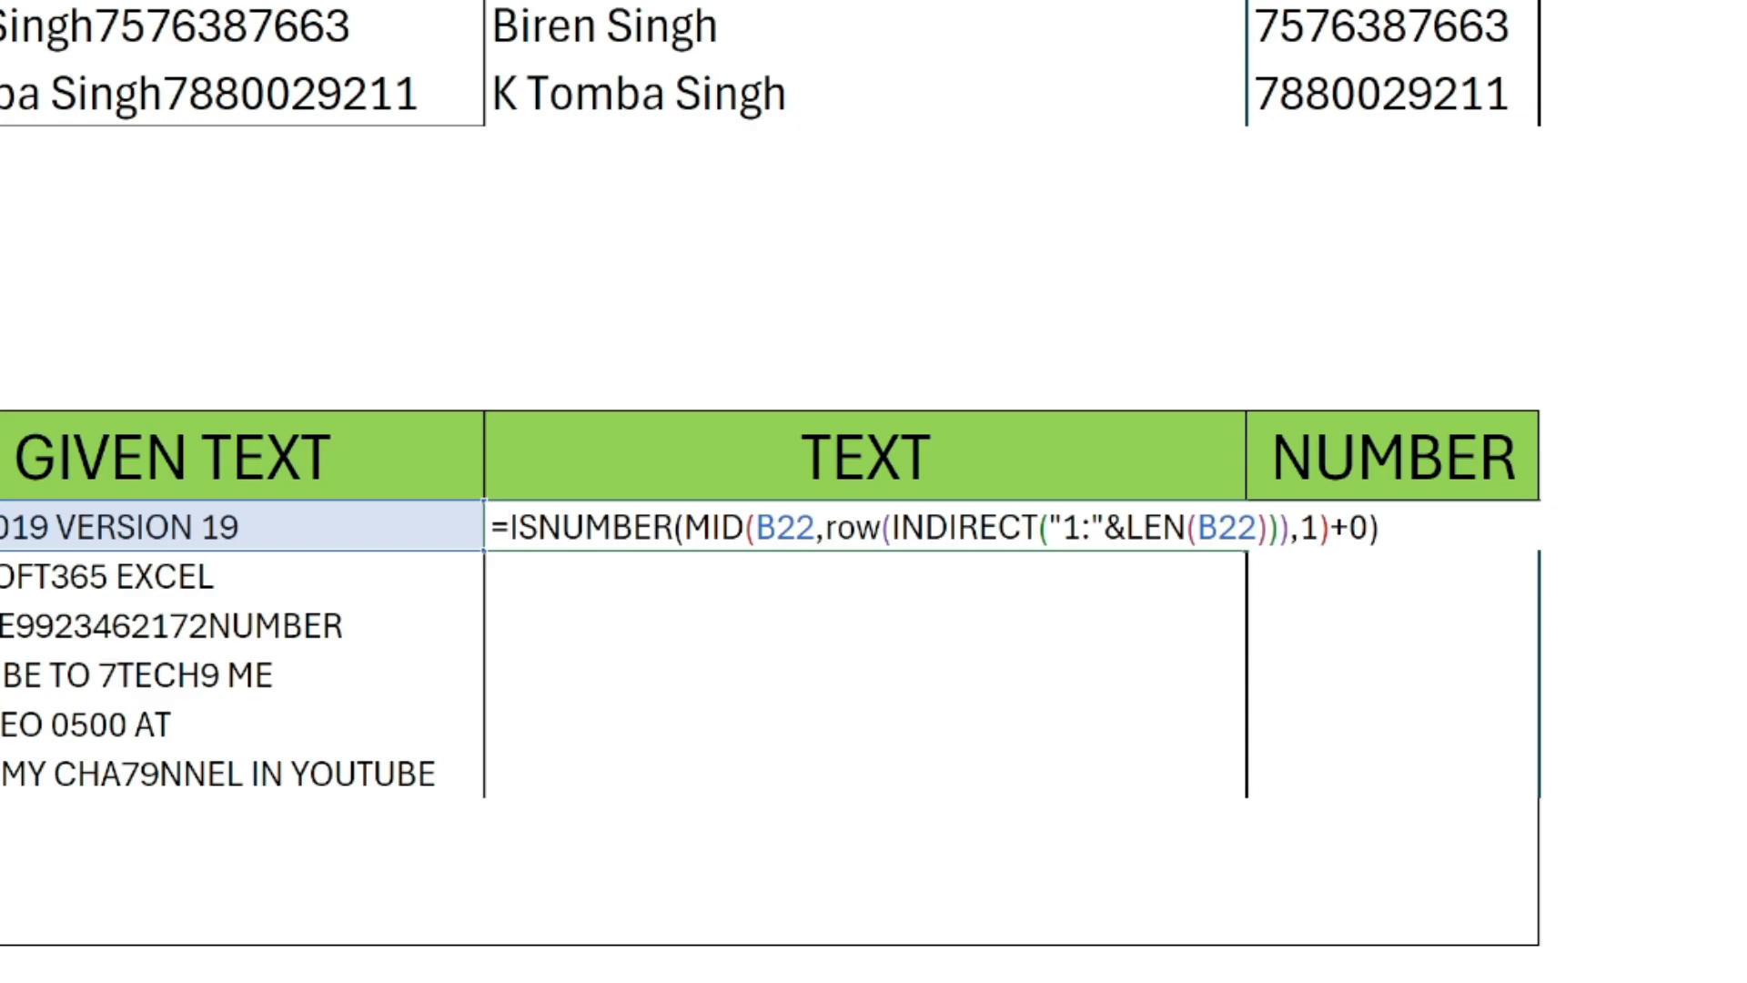
Wrap the ISNUMBER expression in C22 in an IF function whose logical test compares it with FALSE.
{"action": "type", "text": "IF("}
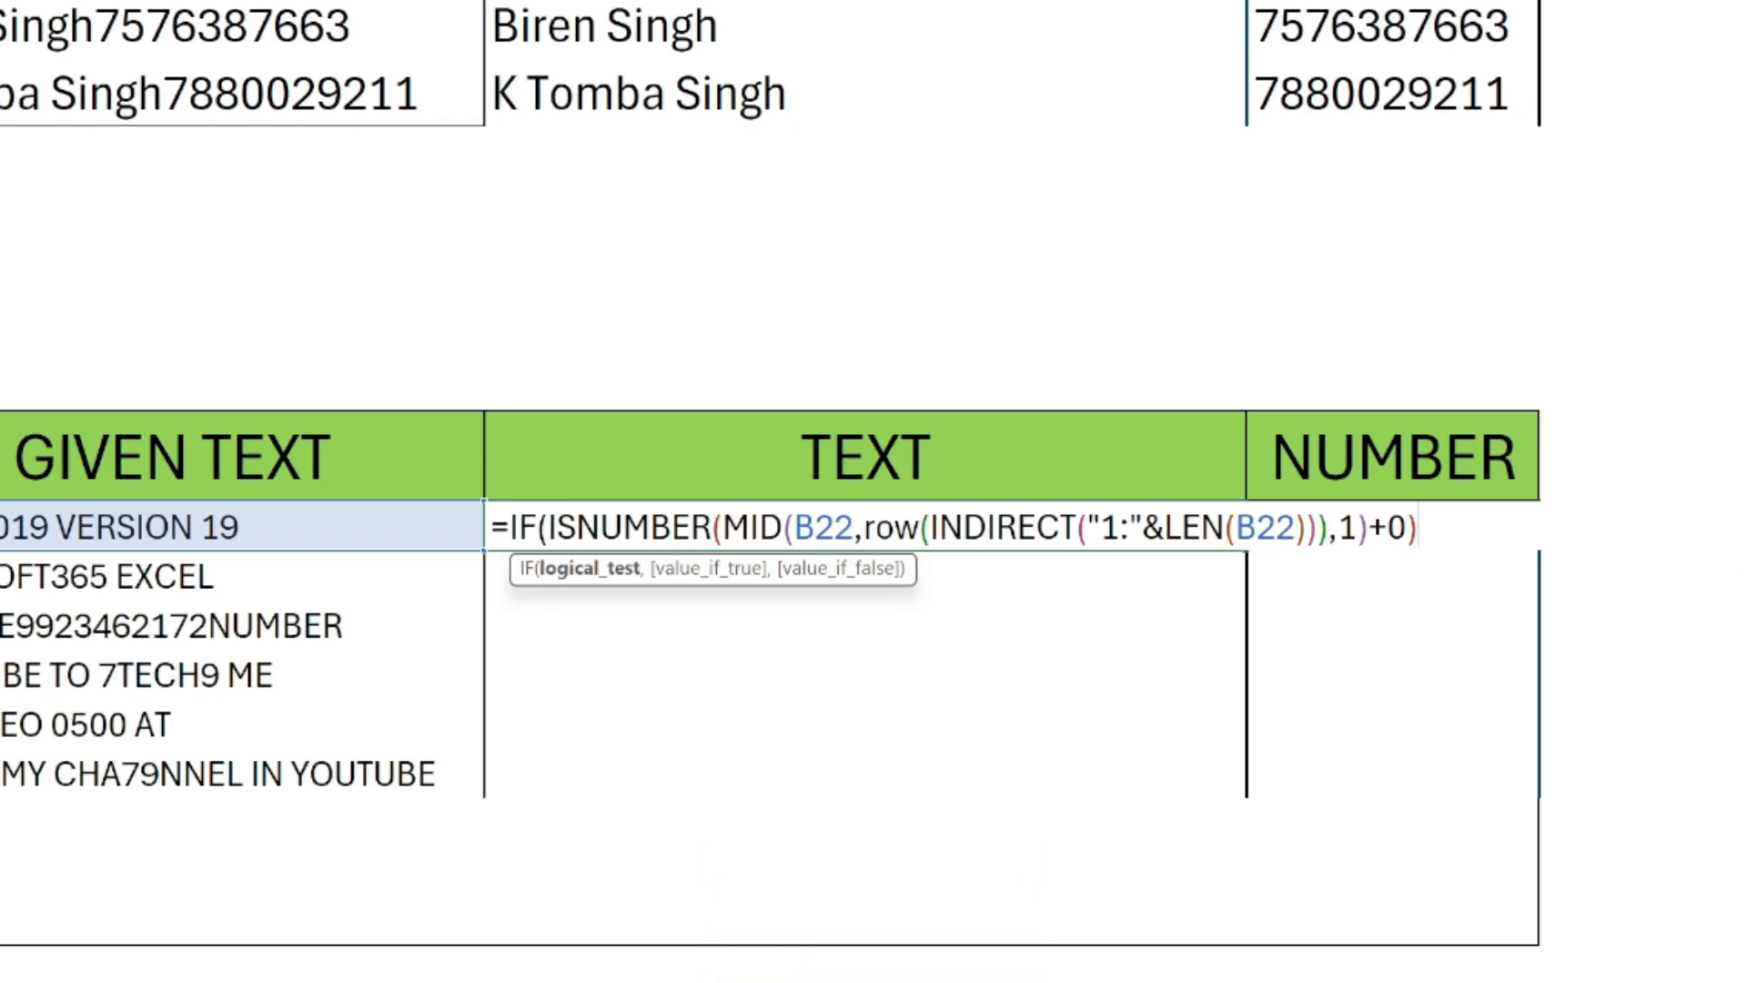
{"action": "type", "text": "=f"}
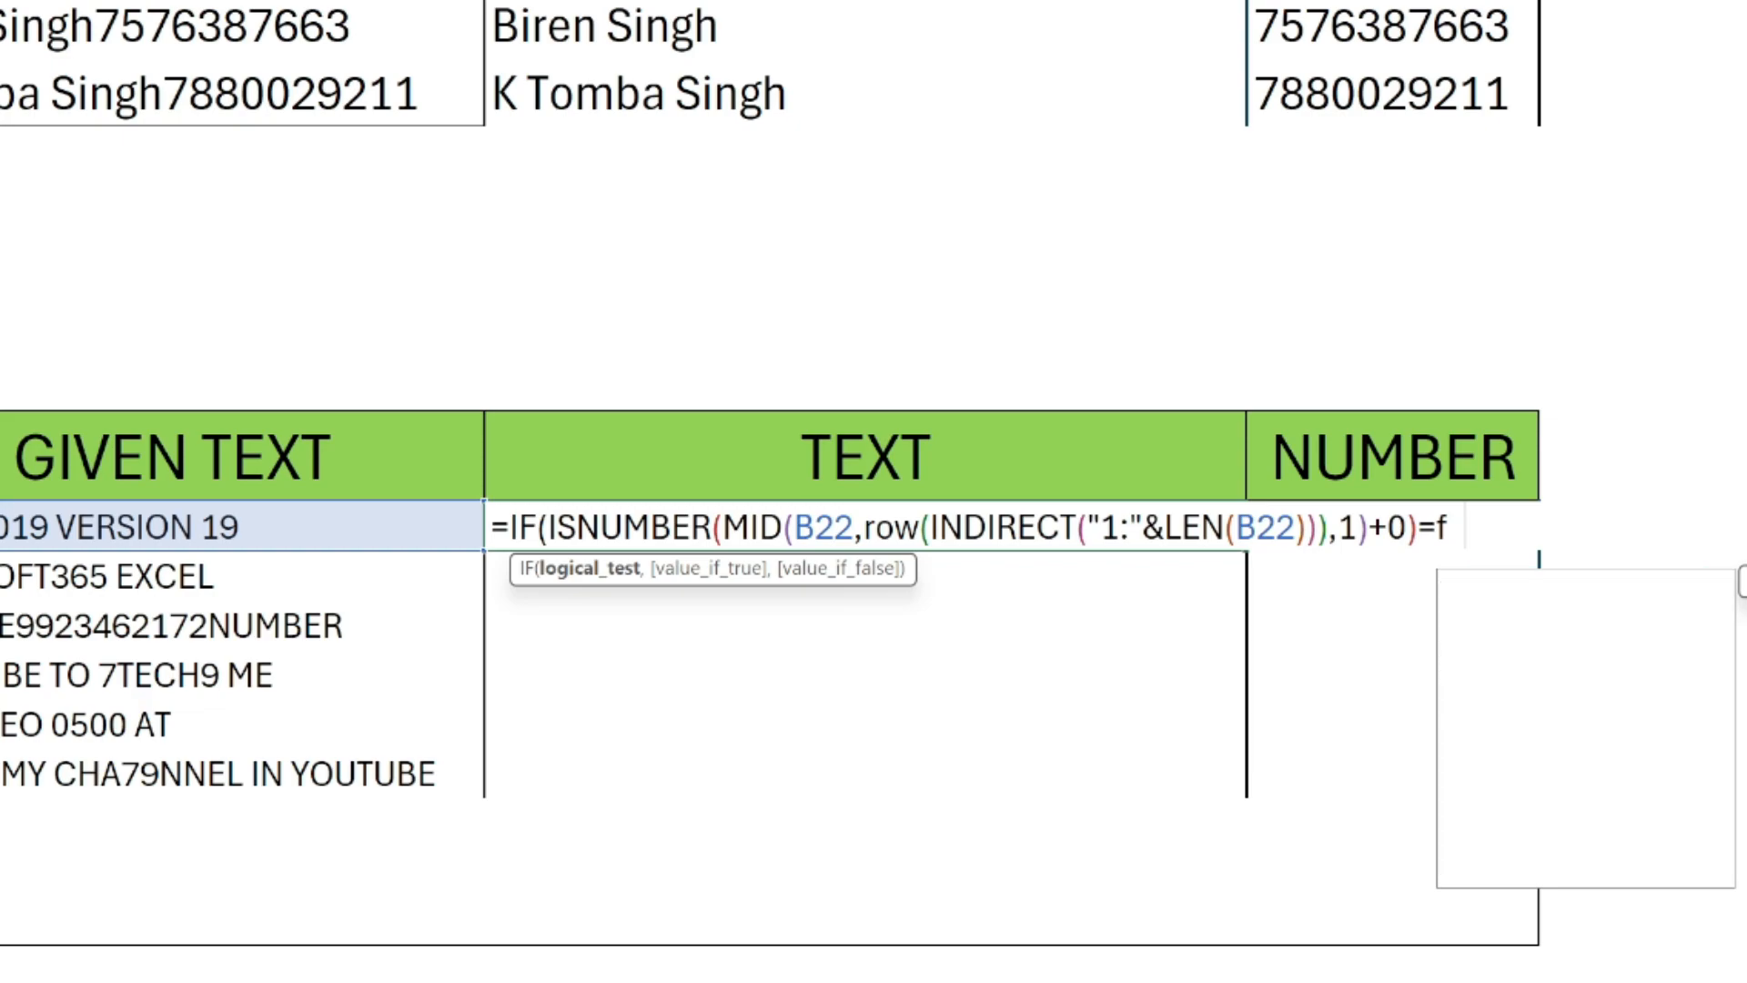
{"action": "type", "text": "alse"}
{"action": "key", "text": "Tab"}
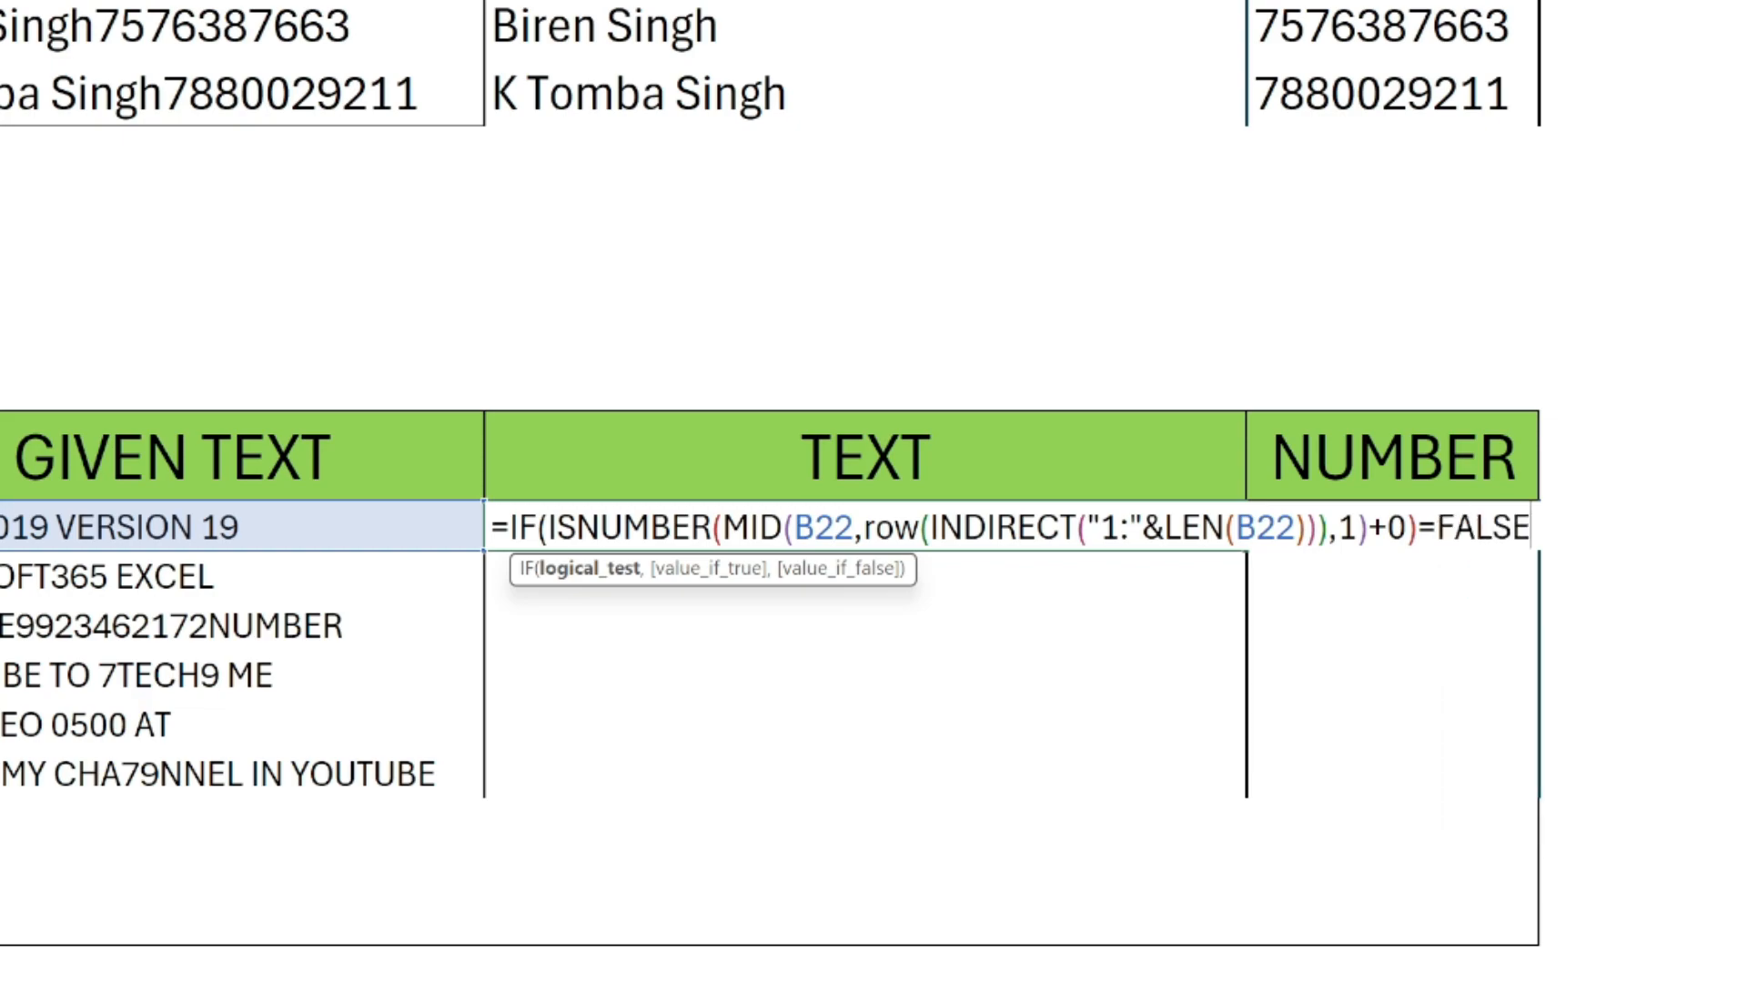
{"action": "type", "text": ","}
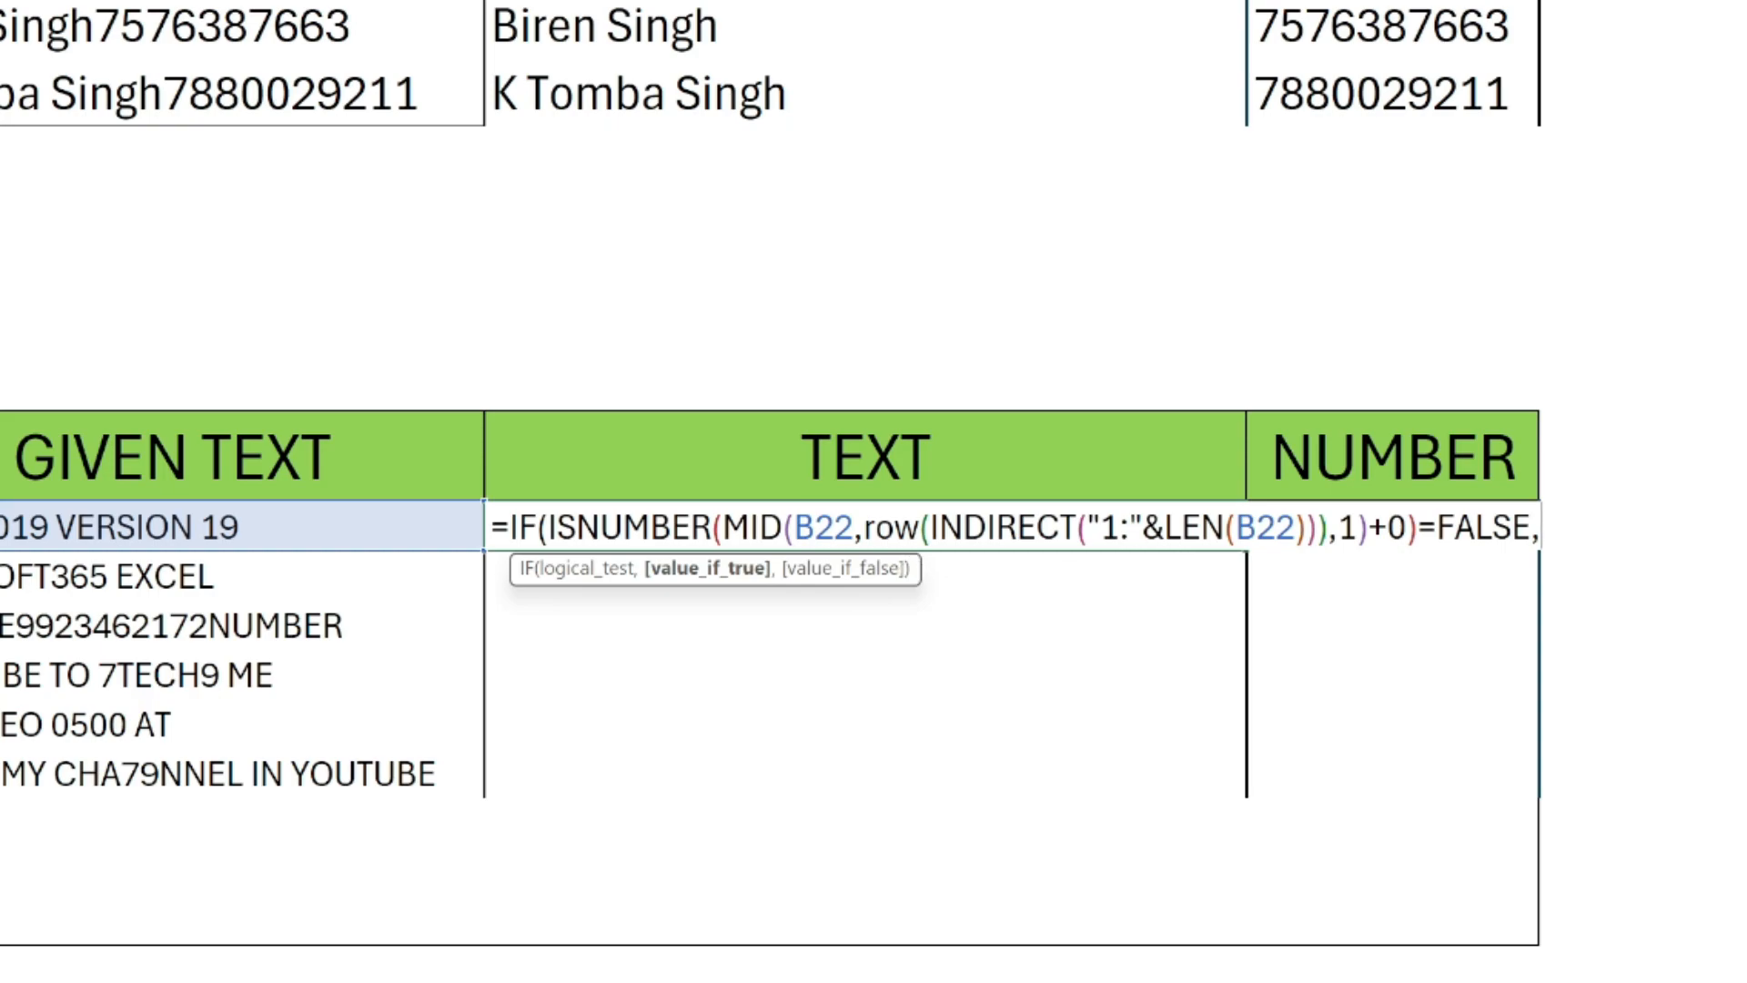
Reuse the MID(B22,ROW(INDIRECT("1:"&LEN(B22))),1) expression as the IF's value if true, enter "" as value if false, and close the IF.
{"action": "left_click", "coordinate": [723, 528]}
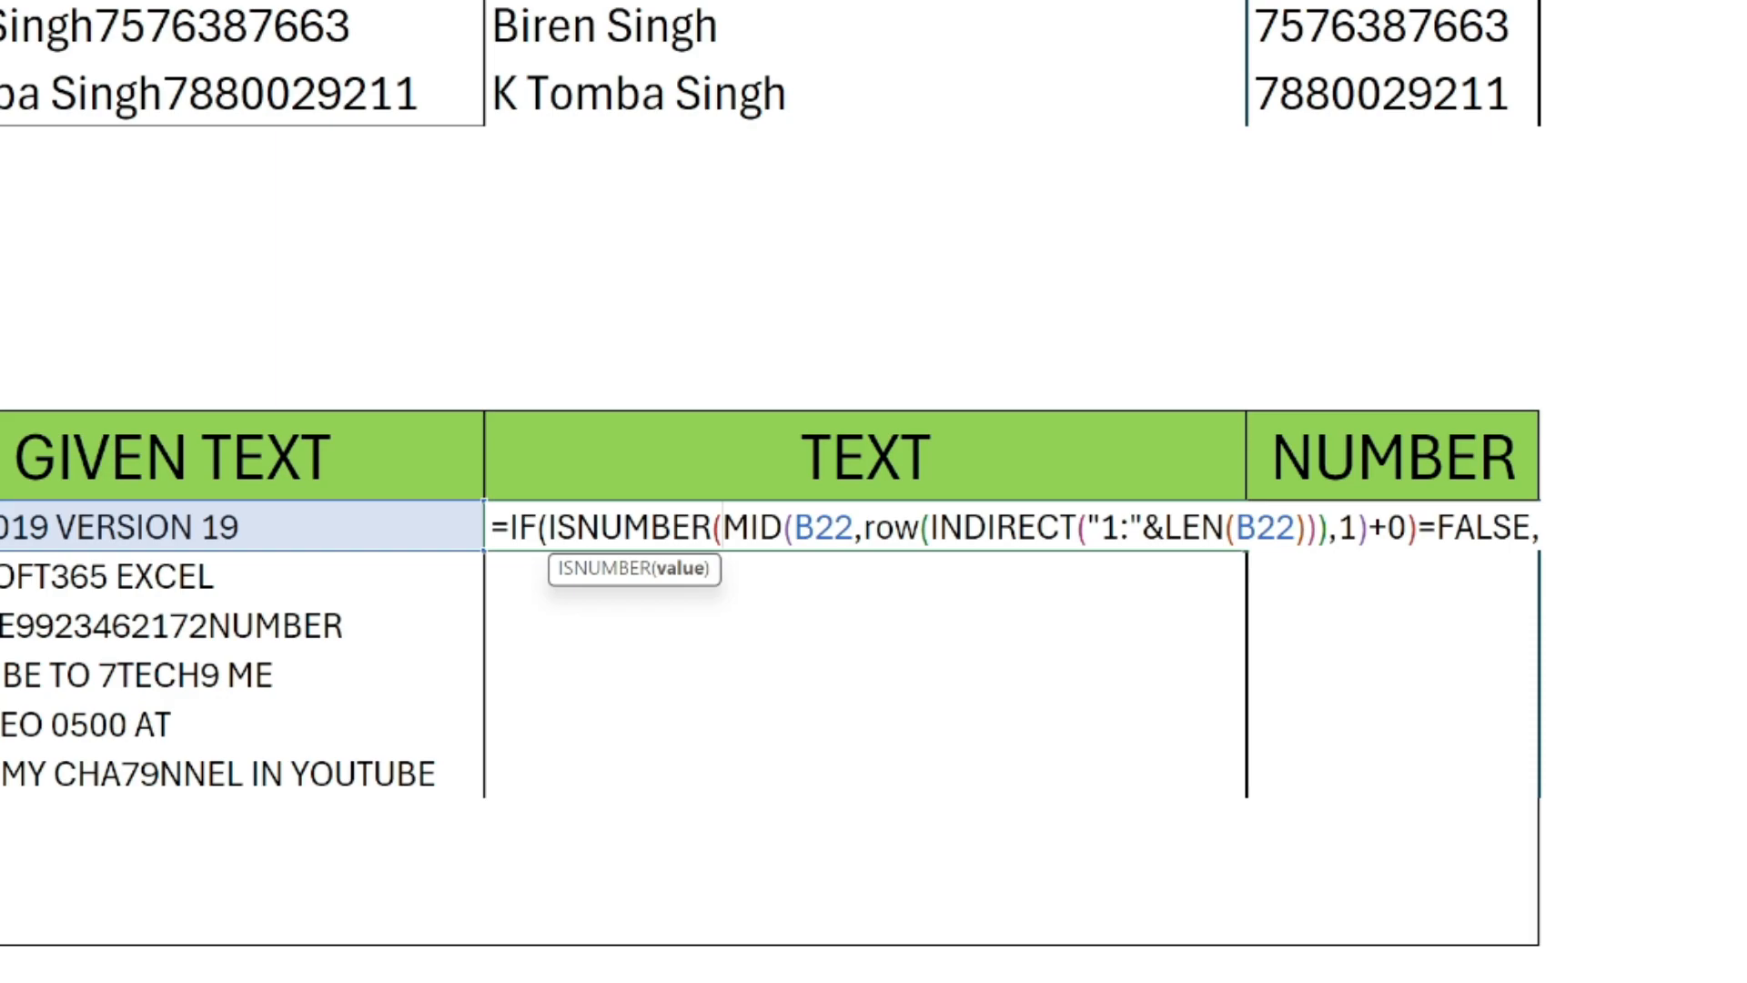
{"action": "left_click", "coordinate": [1357, 527], "text": "shift"}
{"action": "key", "text": "ctrl+c"}
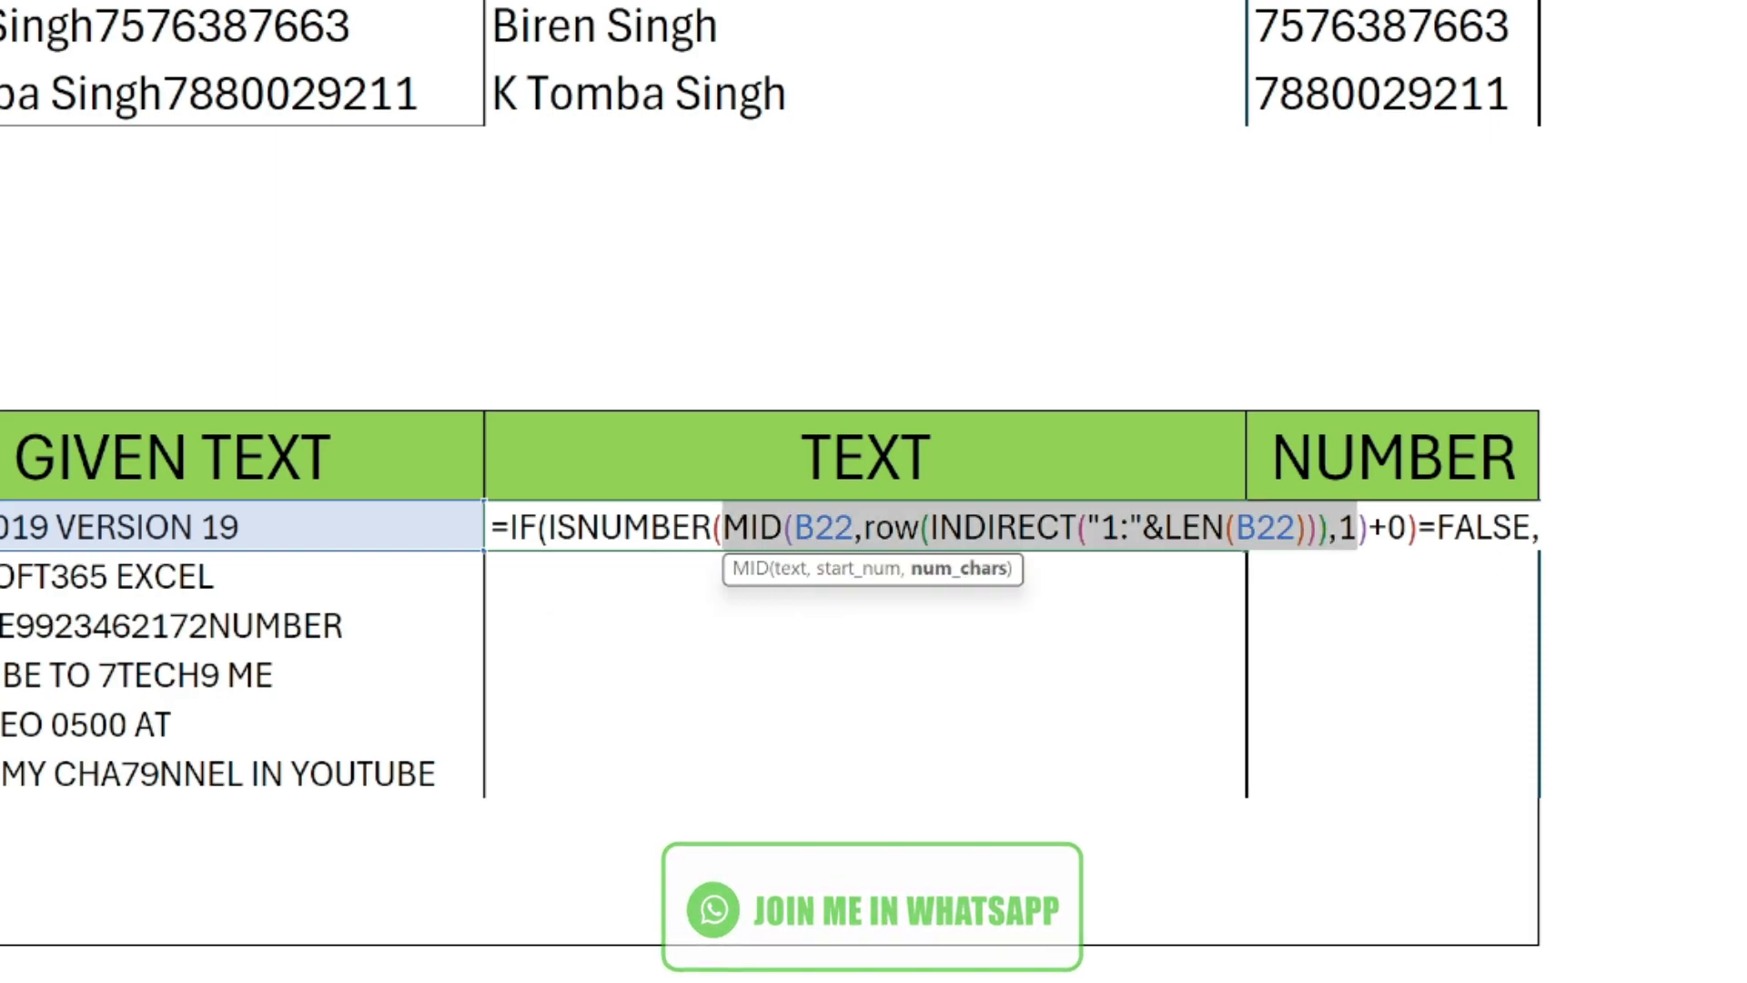
{"action": "left_click", "coordinate": [1538, 531]}
{"action": "key", "text": "ctrl+v"}
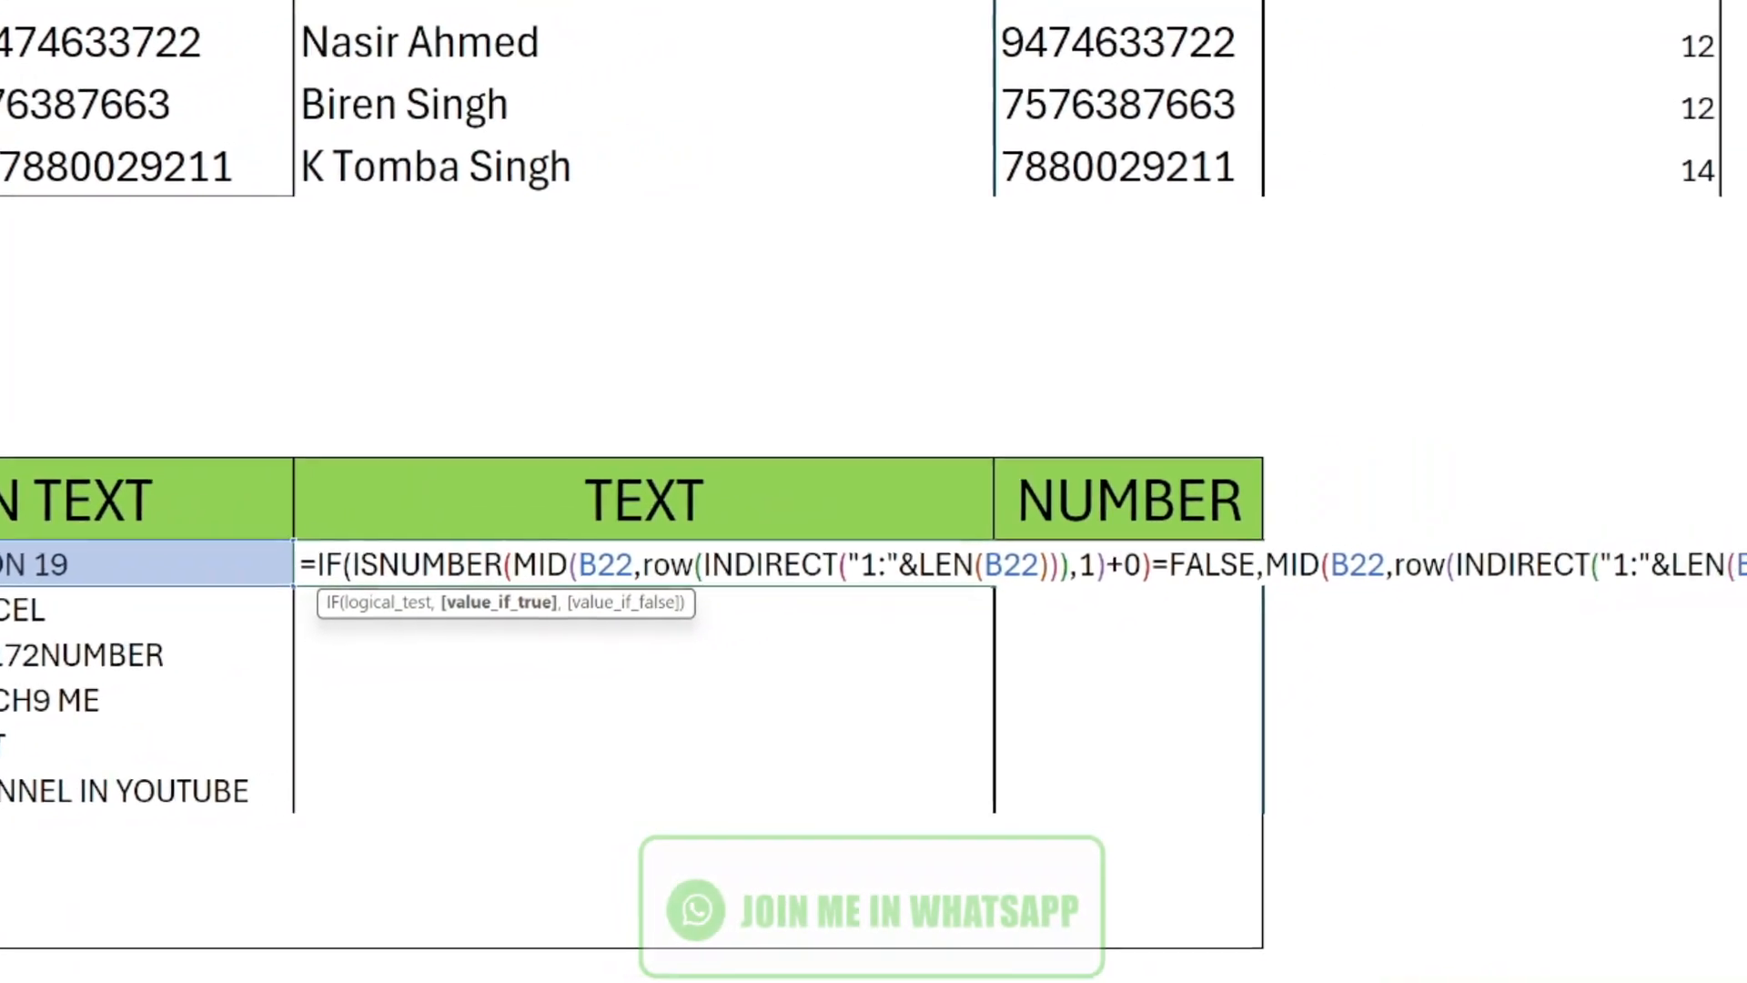
{"action": "type", "text": ",1,"}
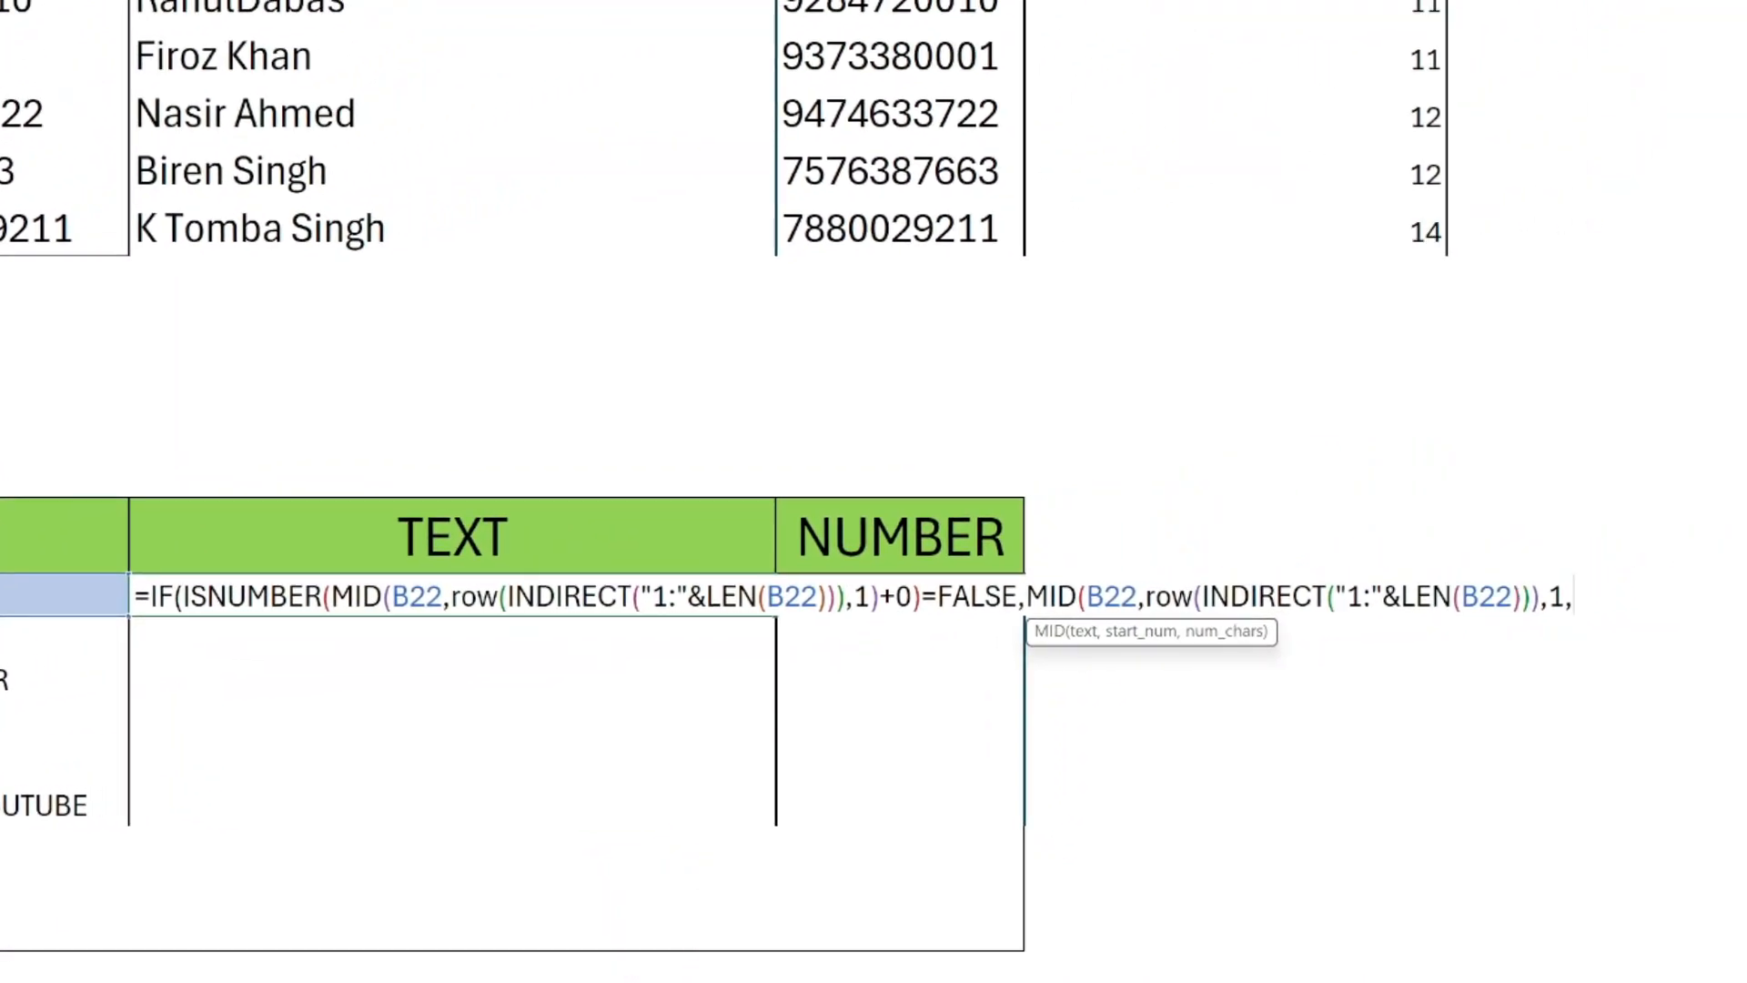
{"action": "key", "text": "BackSpace"}
{"action": "type", "text": "),"}
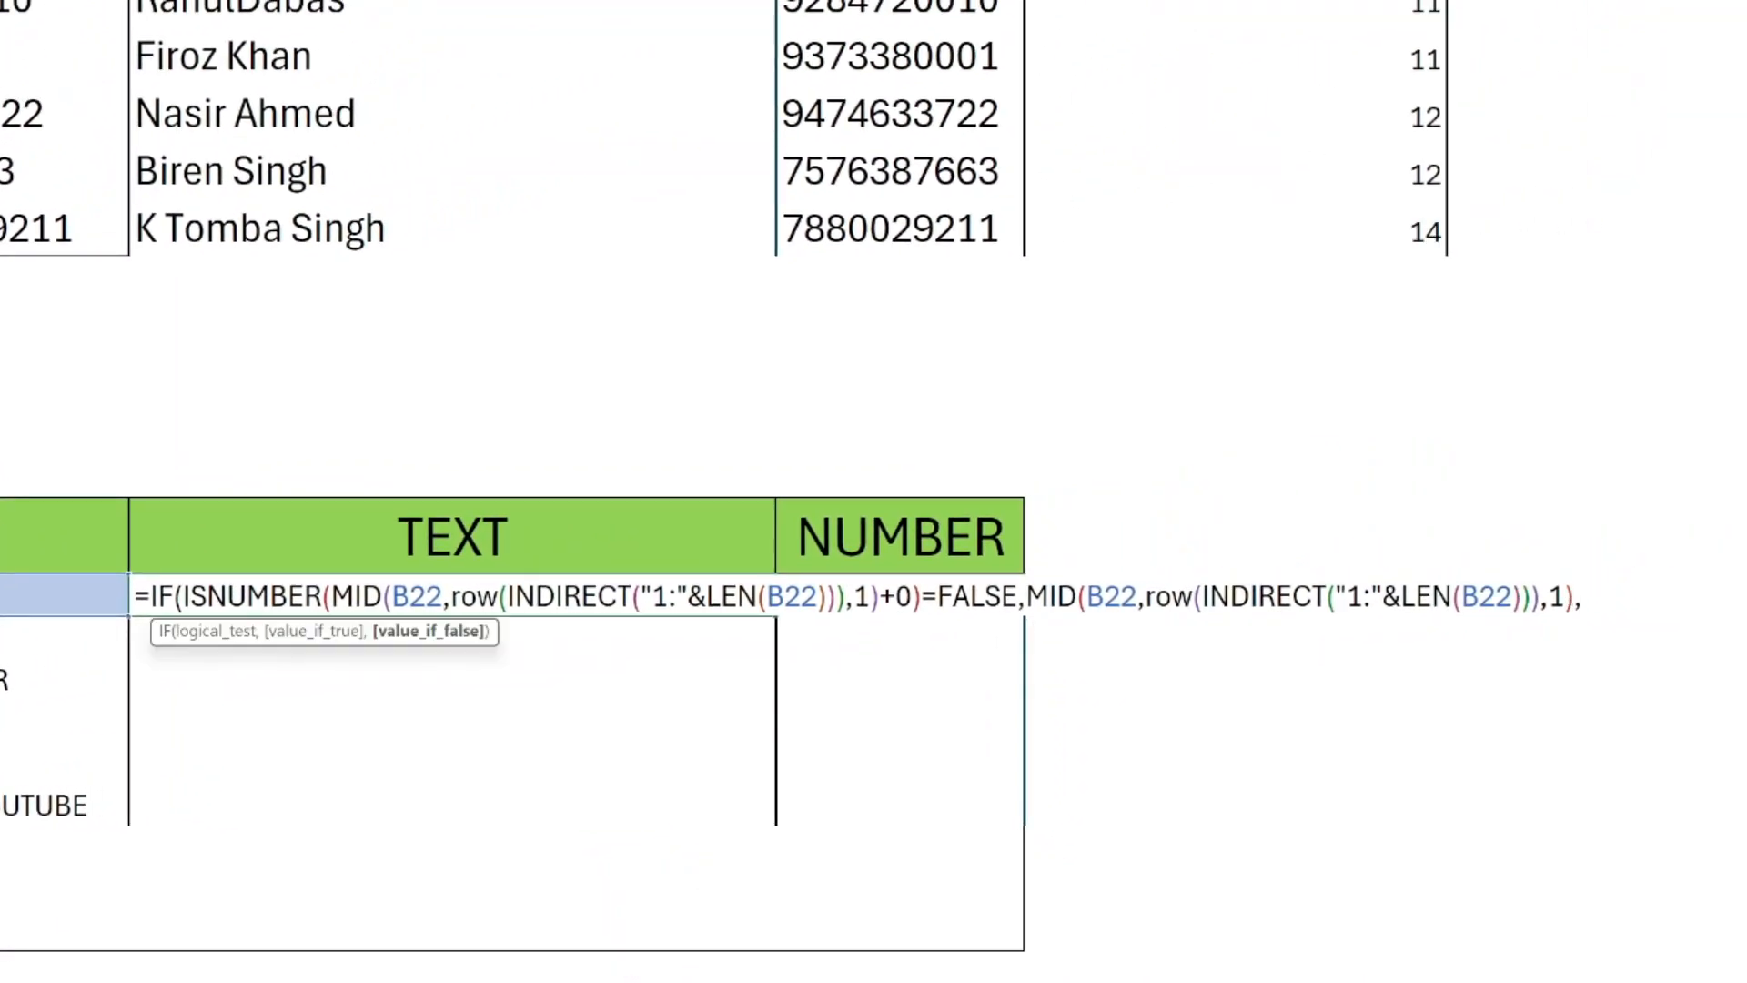
{"action": "type", "text": "\"\")"}
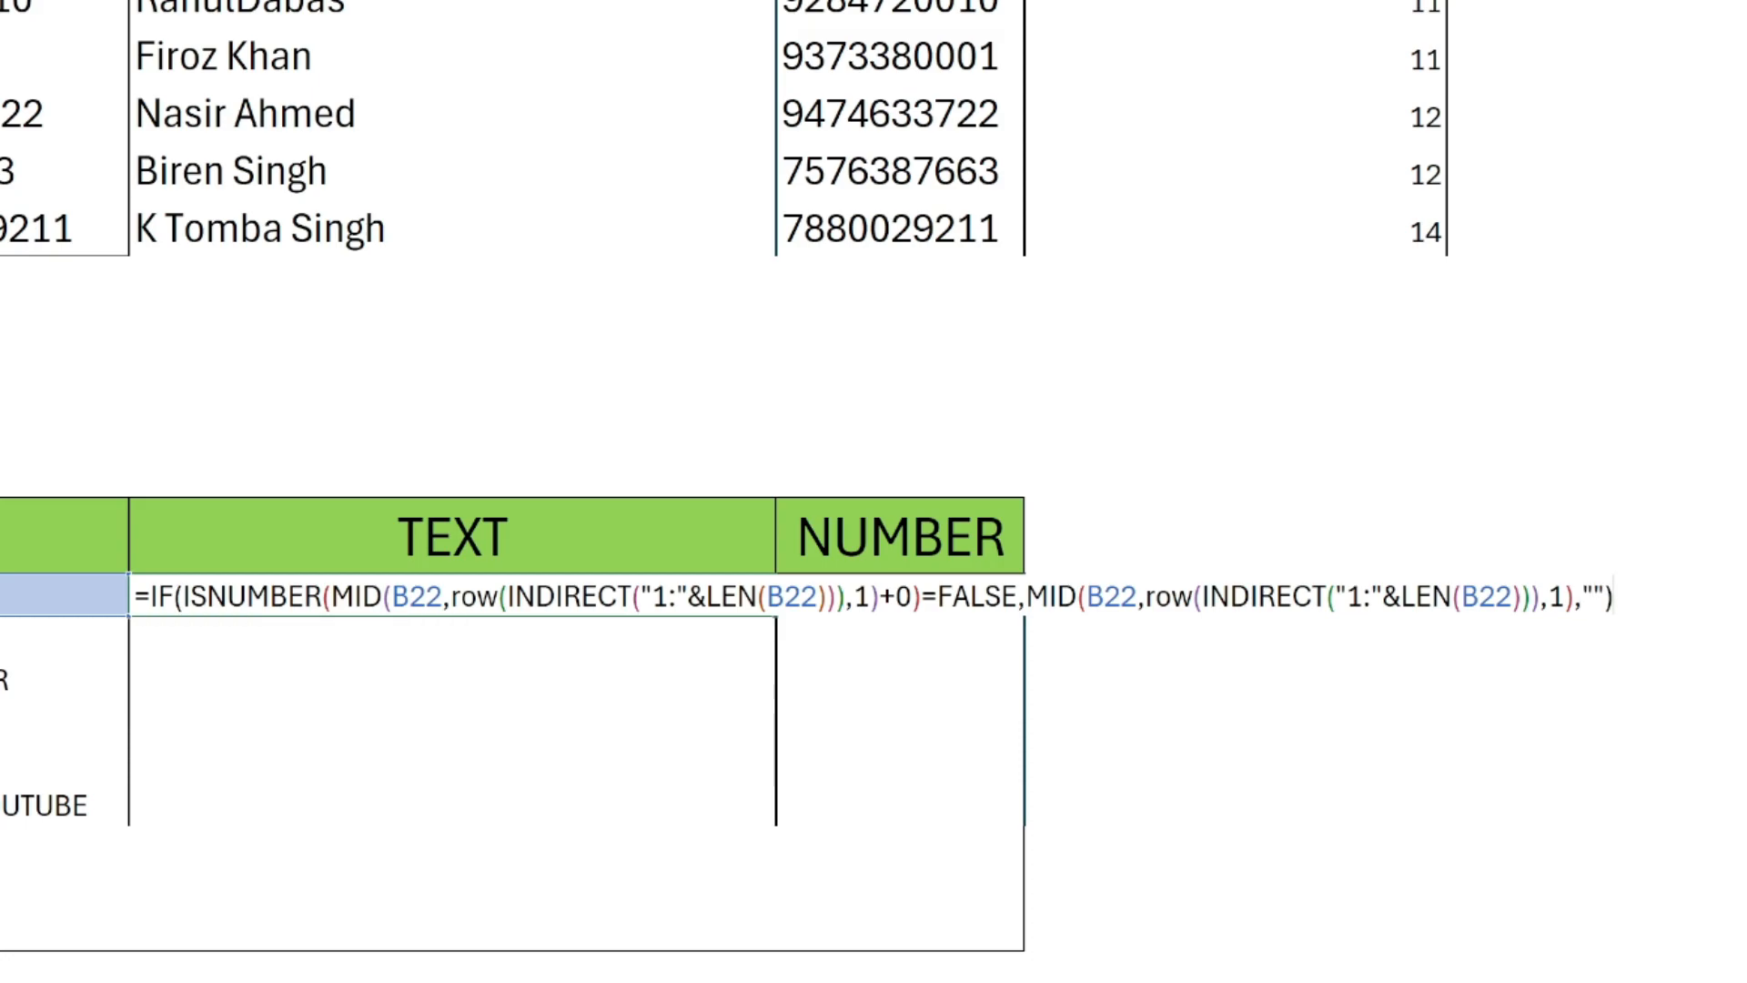
Change the IF's value if false to " ", evaluate the whole formula in place to inspect its array, and restore the formula.
{"action": "key", "text": "ctrl+a"}
{"action": "key", "text": "F9"}
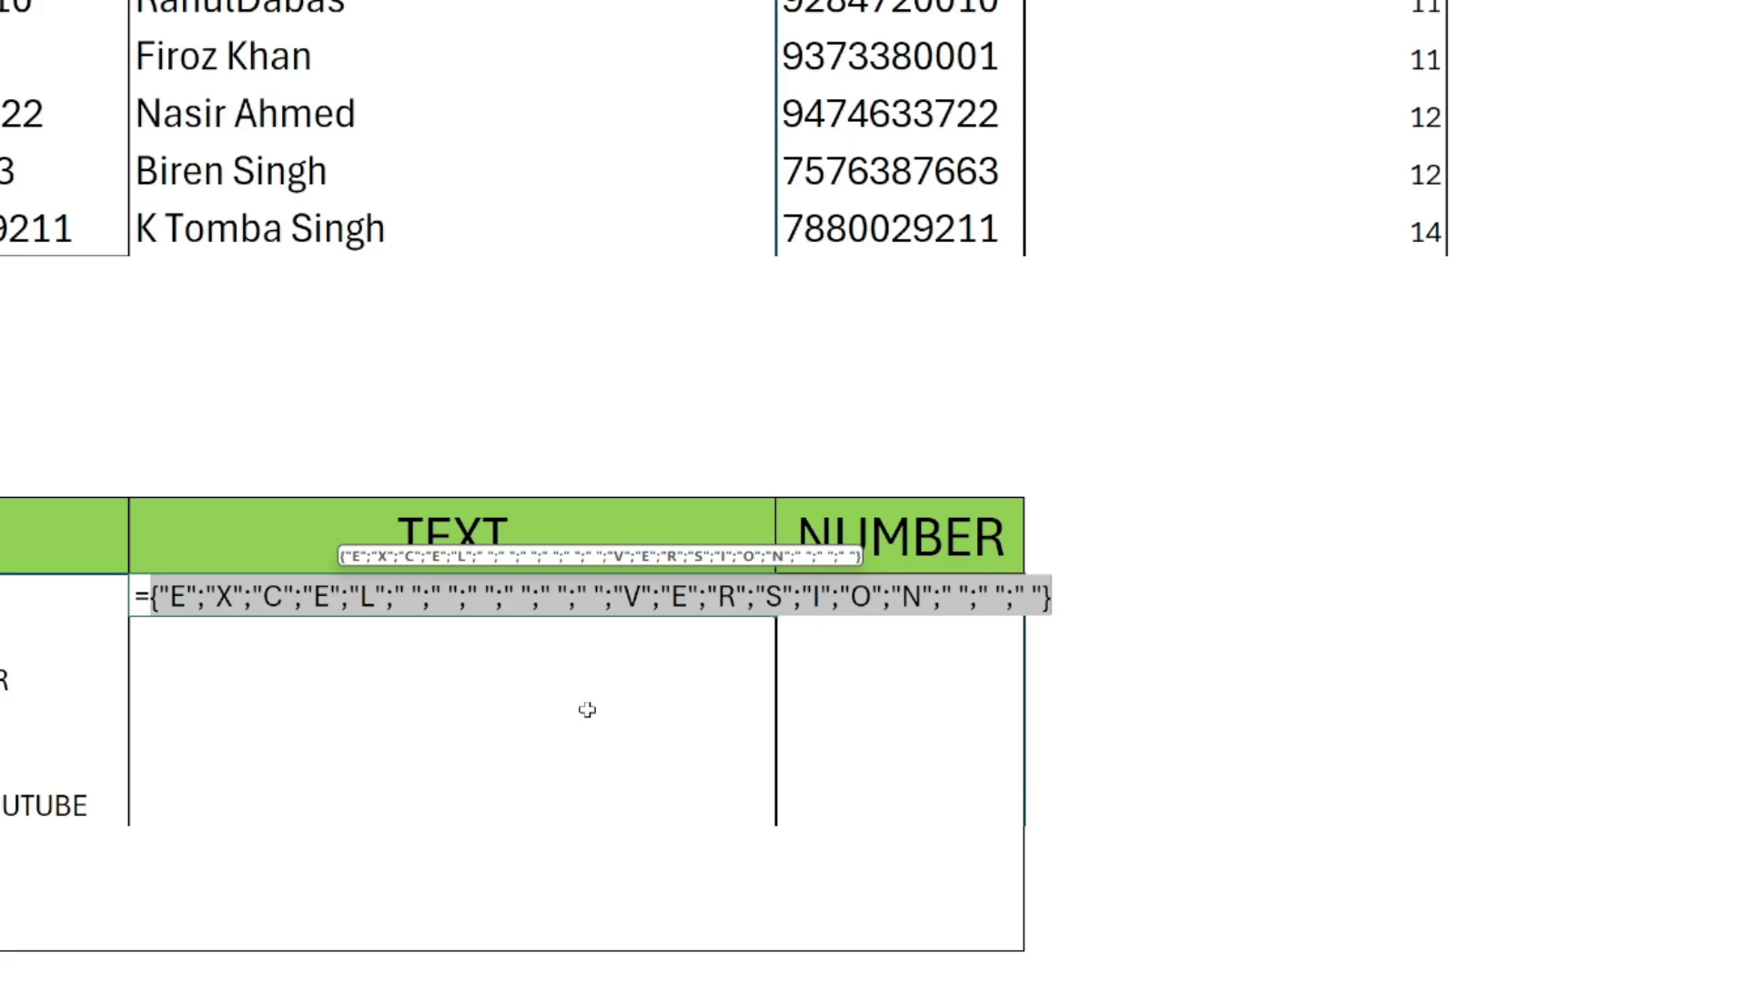
{"action": "key", "text": "ctrl+z"}
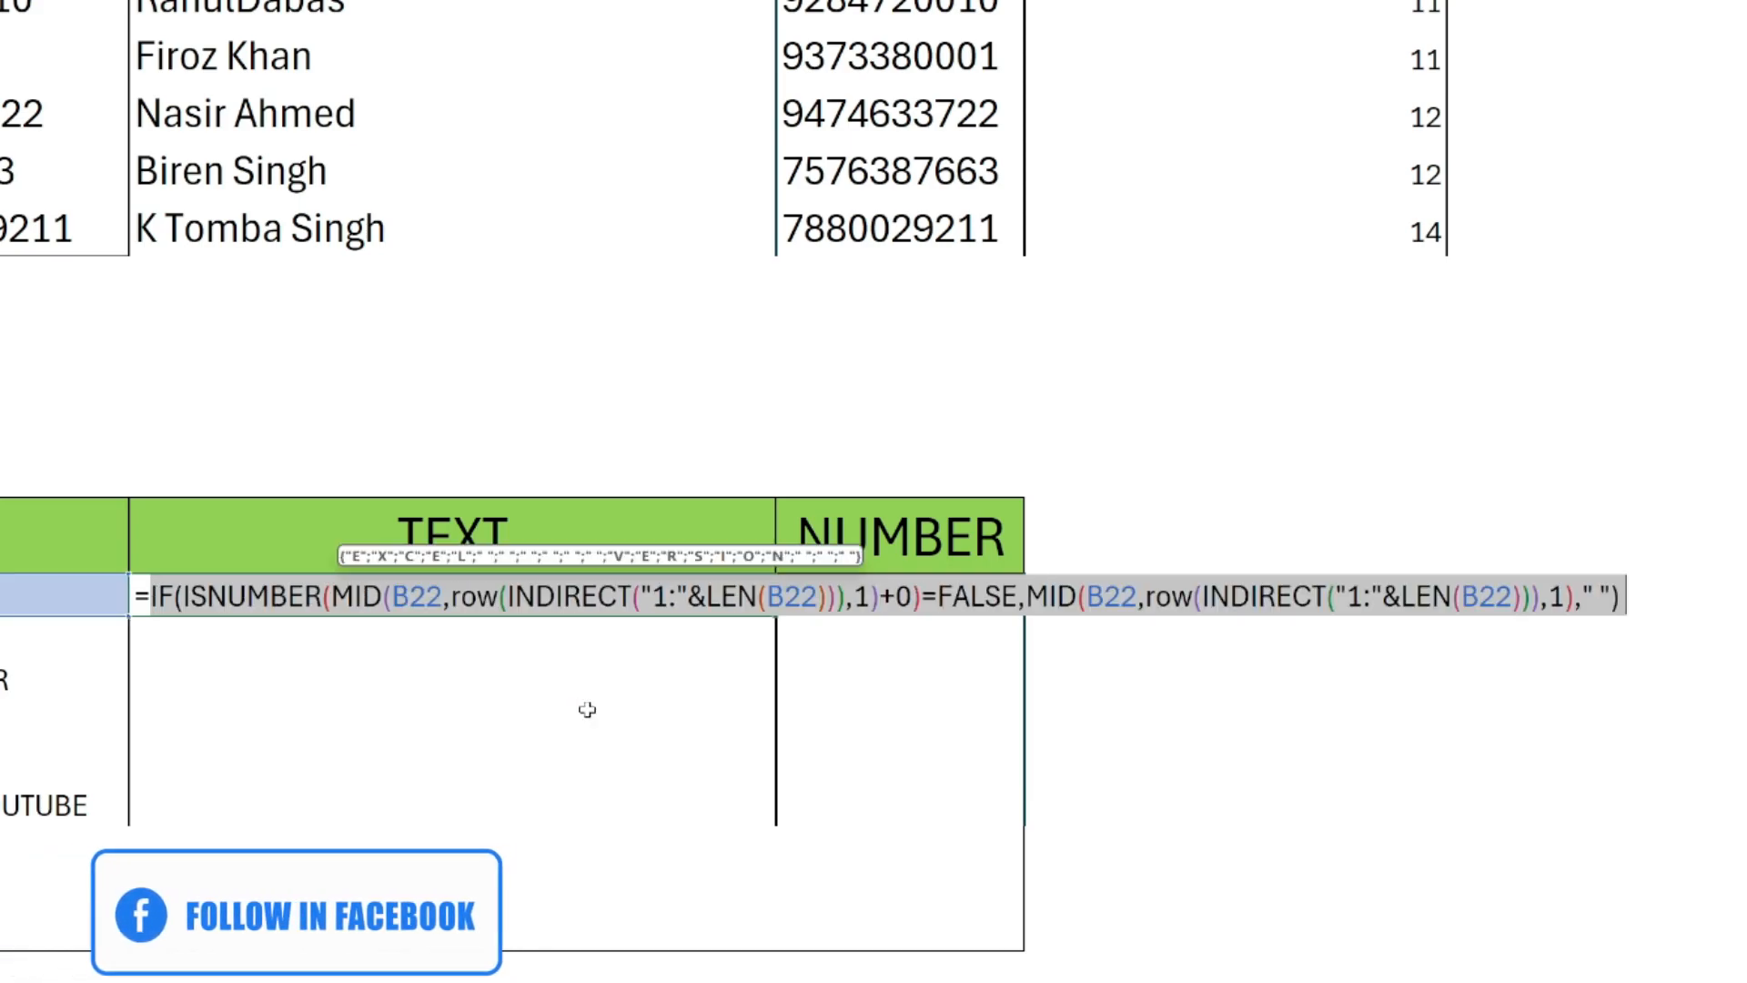
Wrap the whole IF expression in C22 in a CONCAT function to join the extracted characters.
{"action": "key", "text": "Left"}
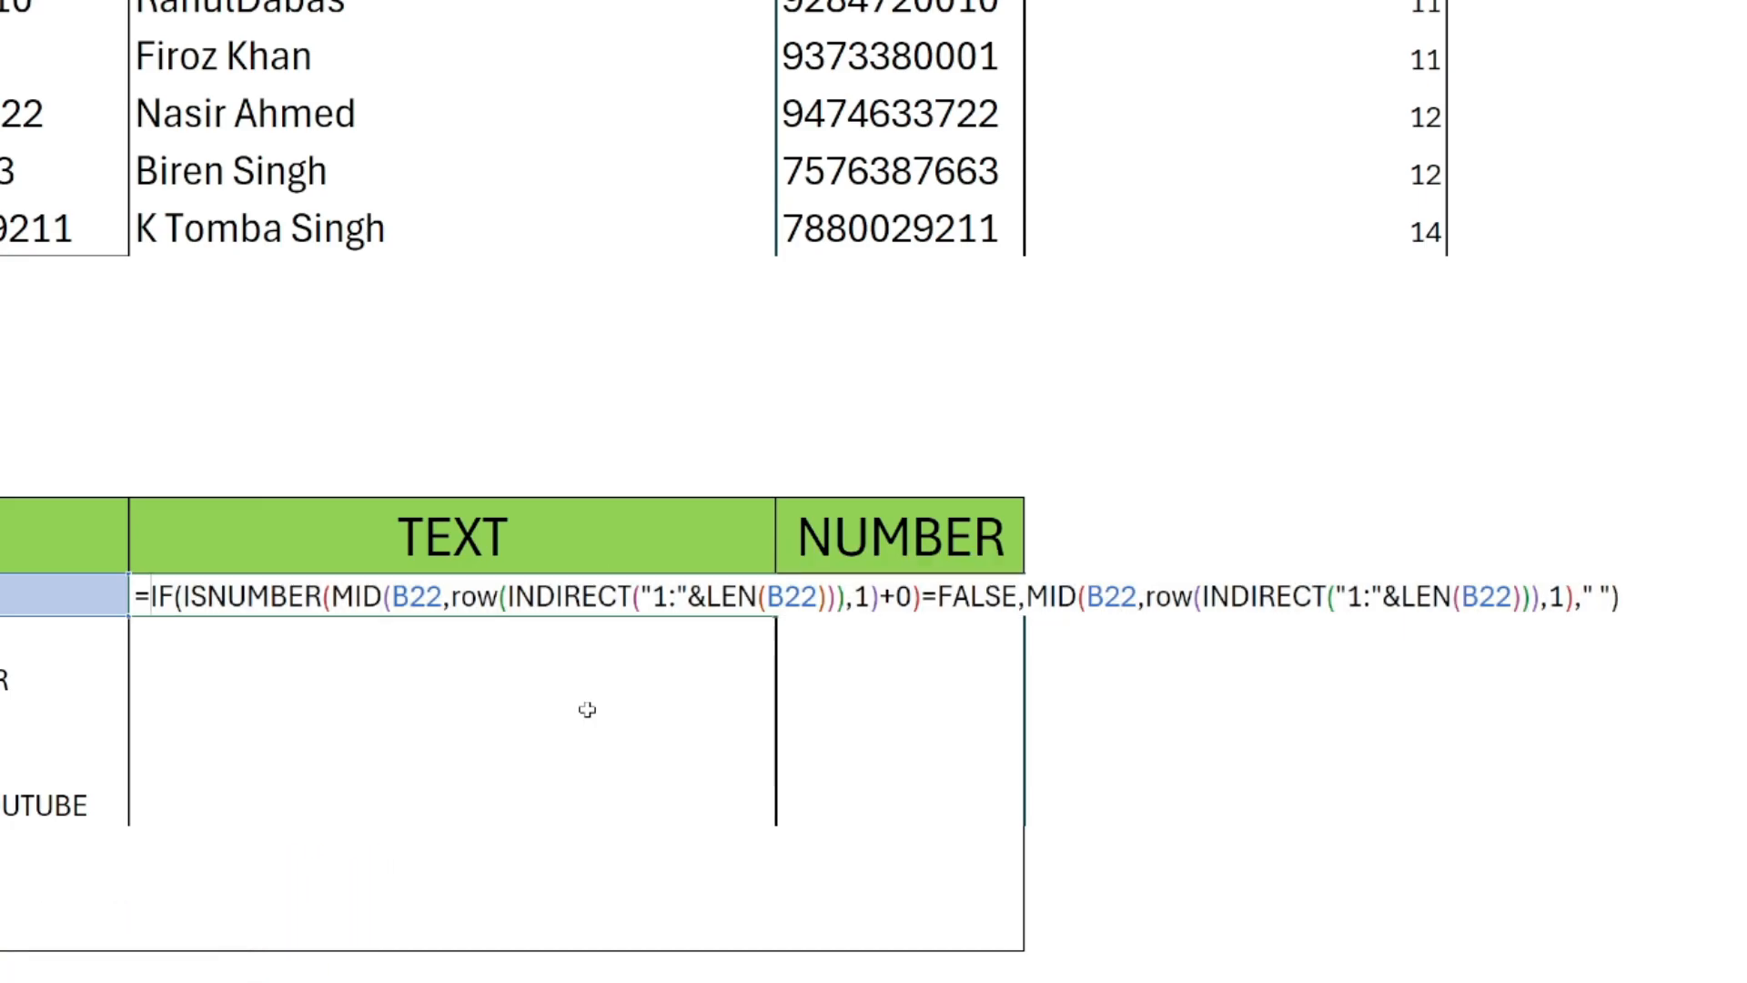
{"action": "type", "text": "conca"}
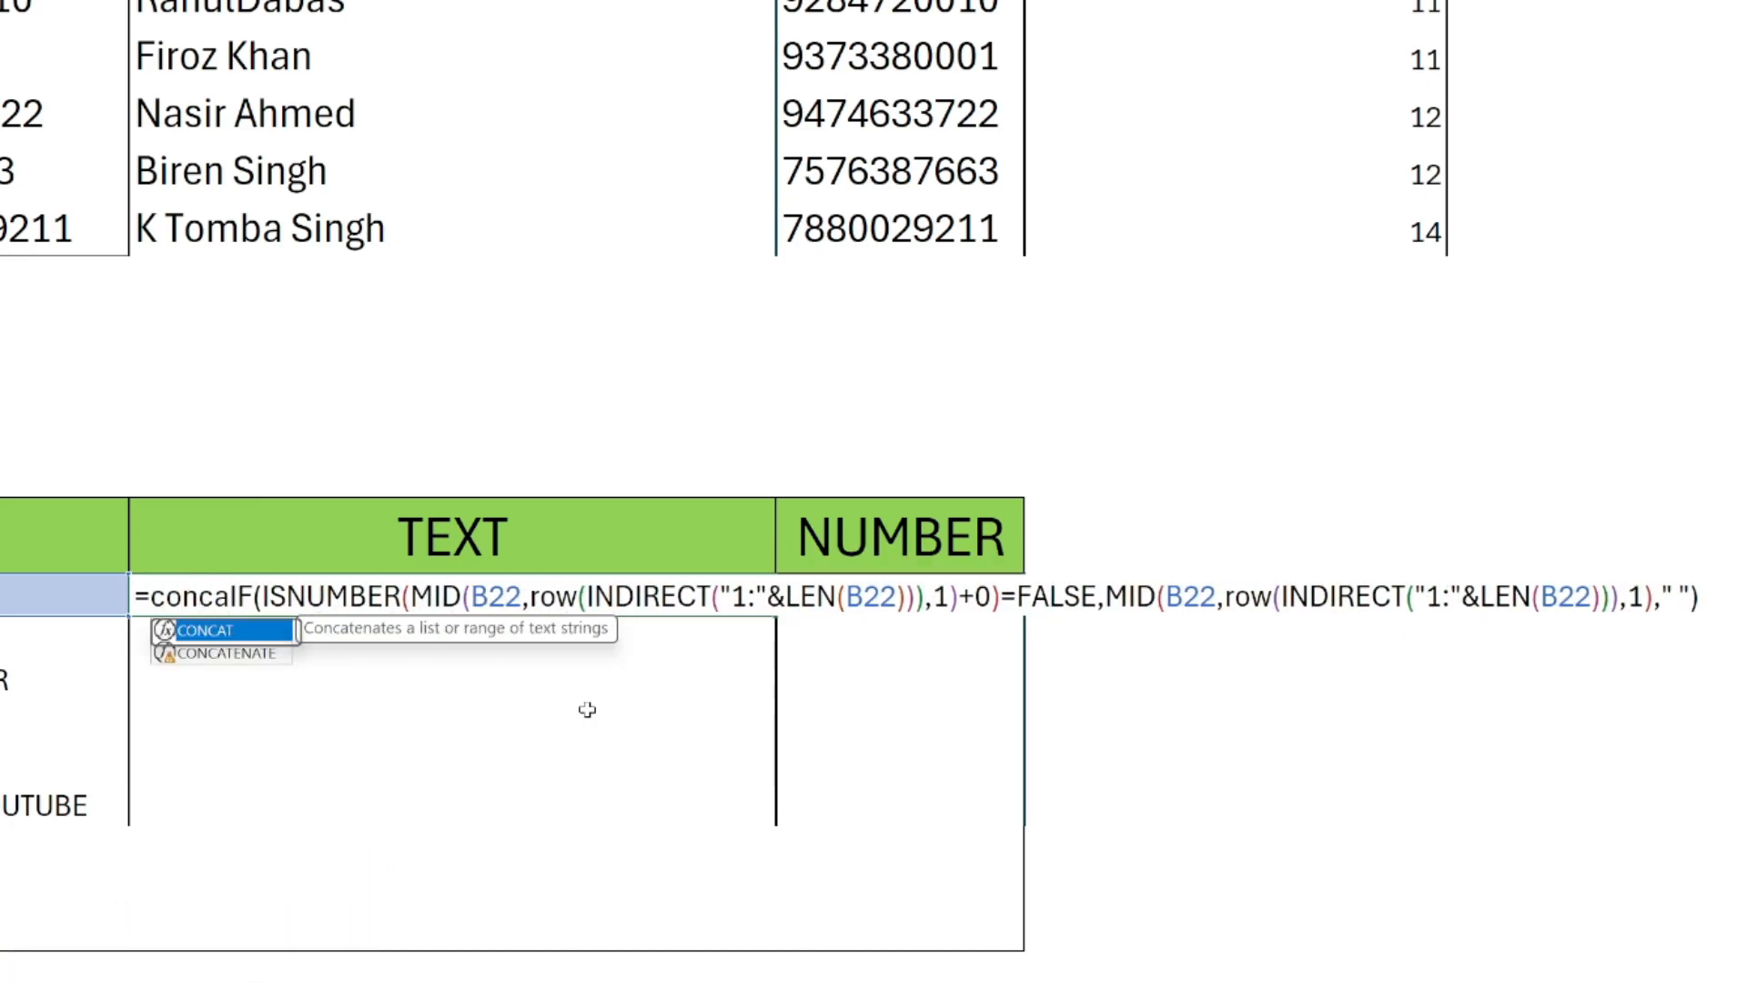
{"action": "key", "text": "Tab"}
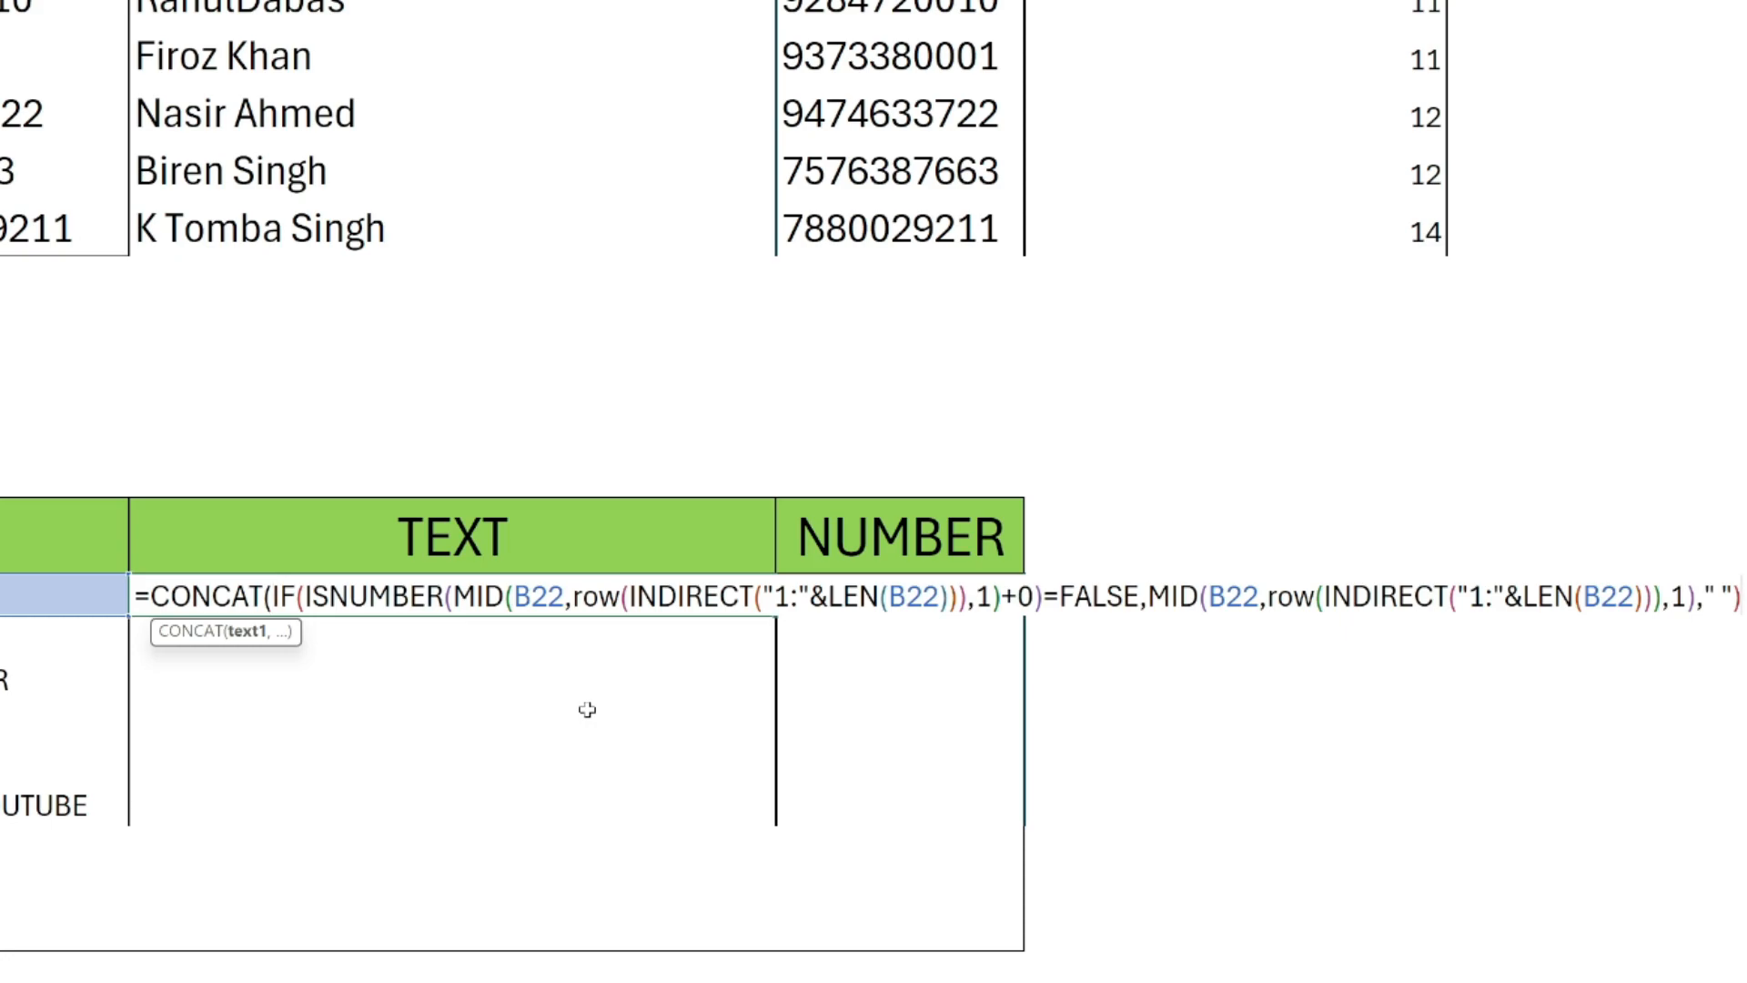
{"action": "type", "text": ")"}
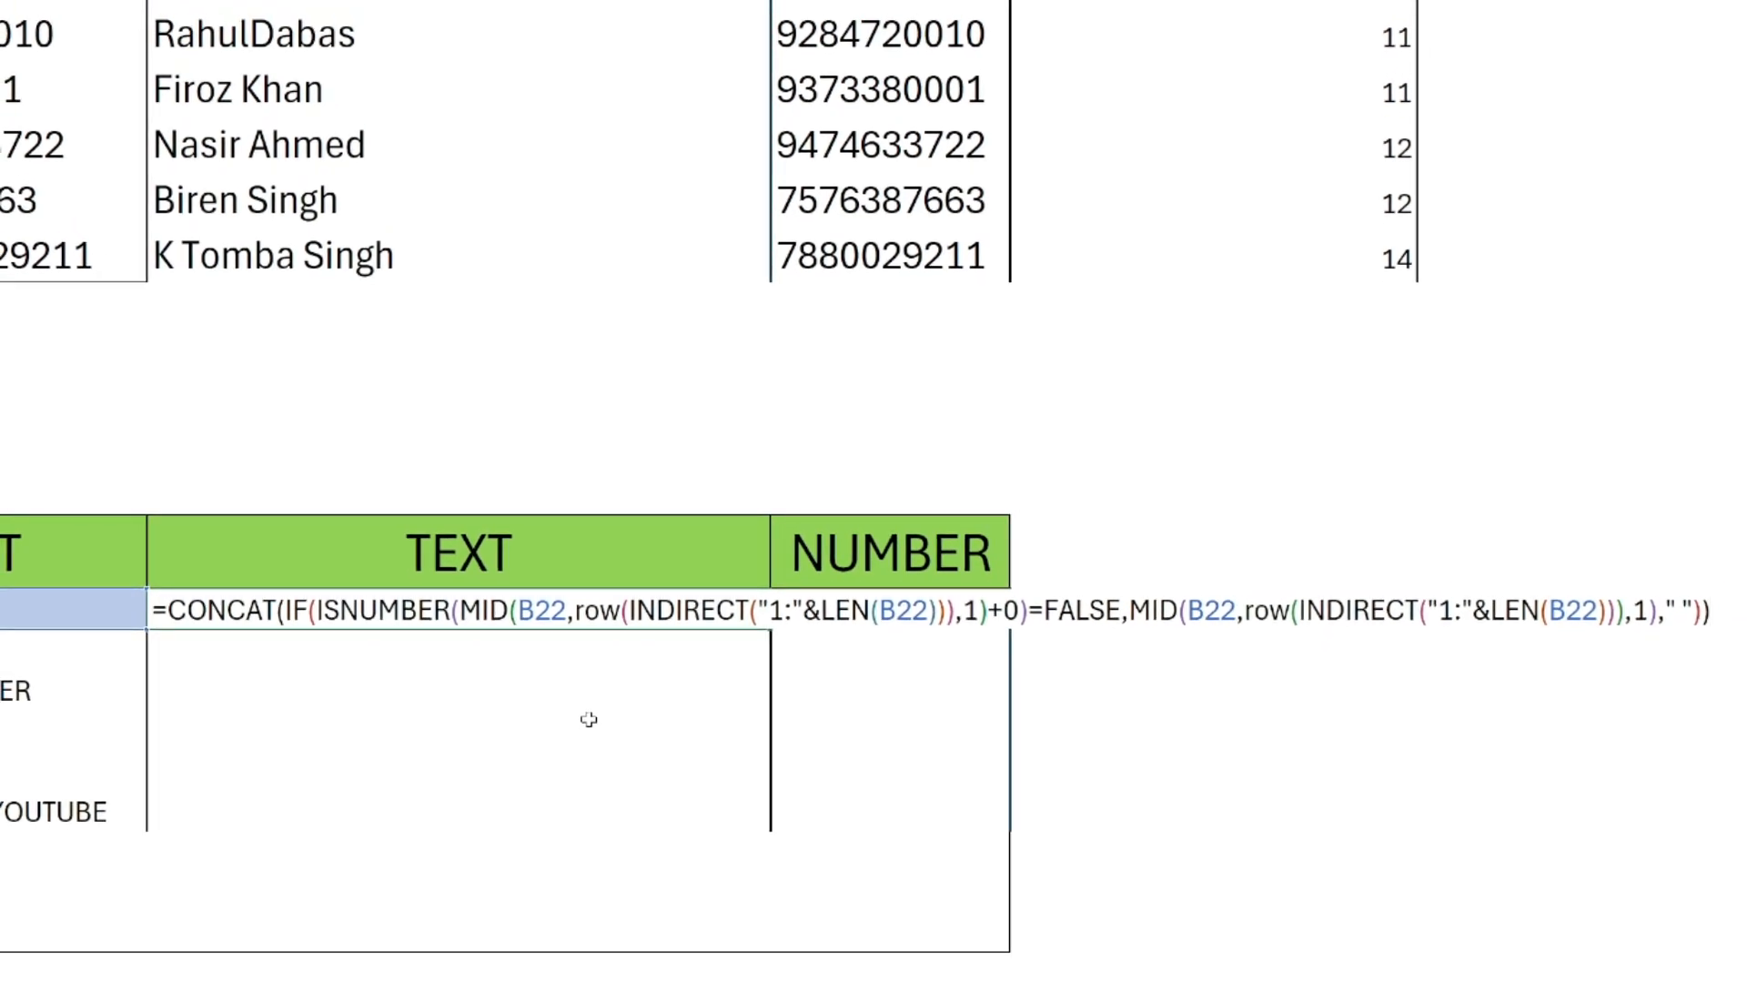
Evaluate the CONCAT formula in place to inspect the joined text, and restore the formula.
{"action": "key", "text": "shift+Home"}
{"action": "key", "text": "ctrl+c"}
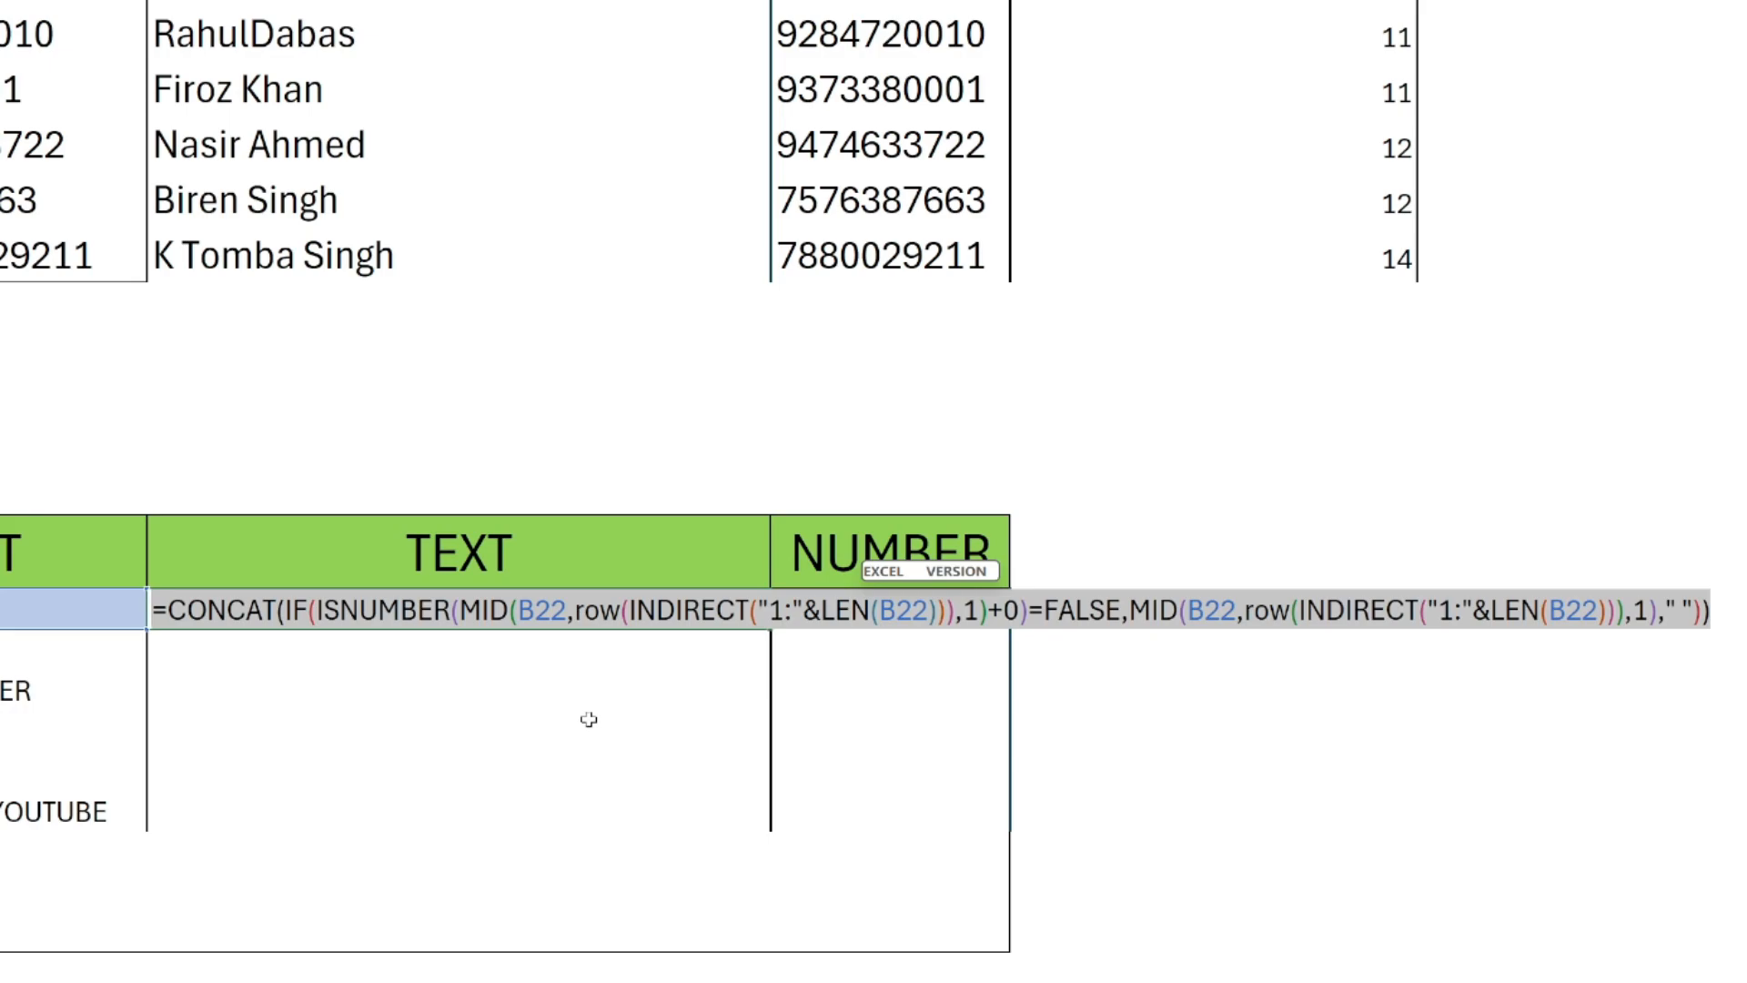
{"action": "key", "text": "BackSpace"}
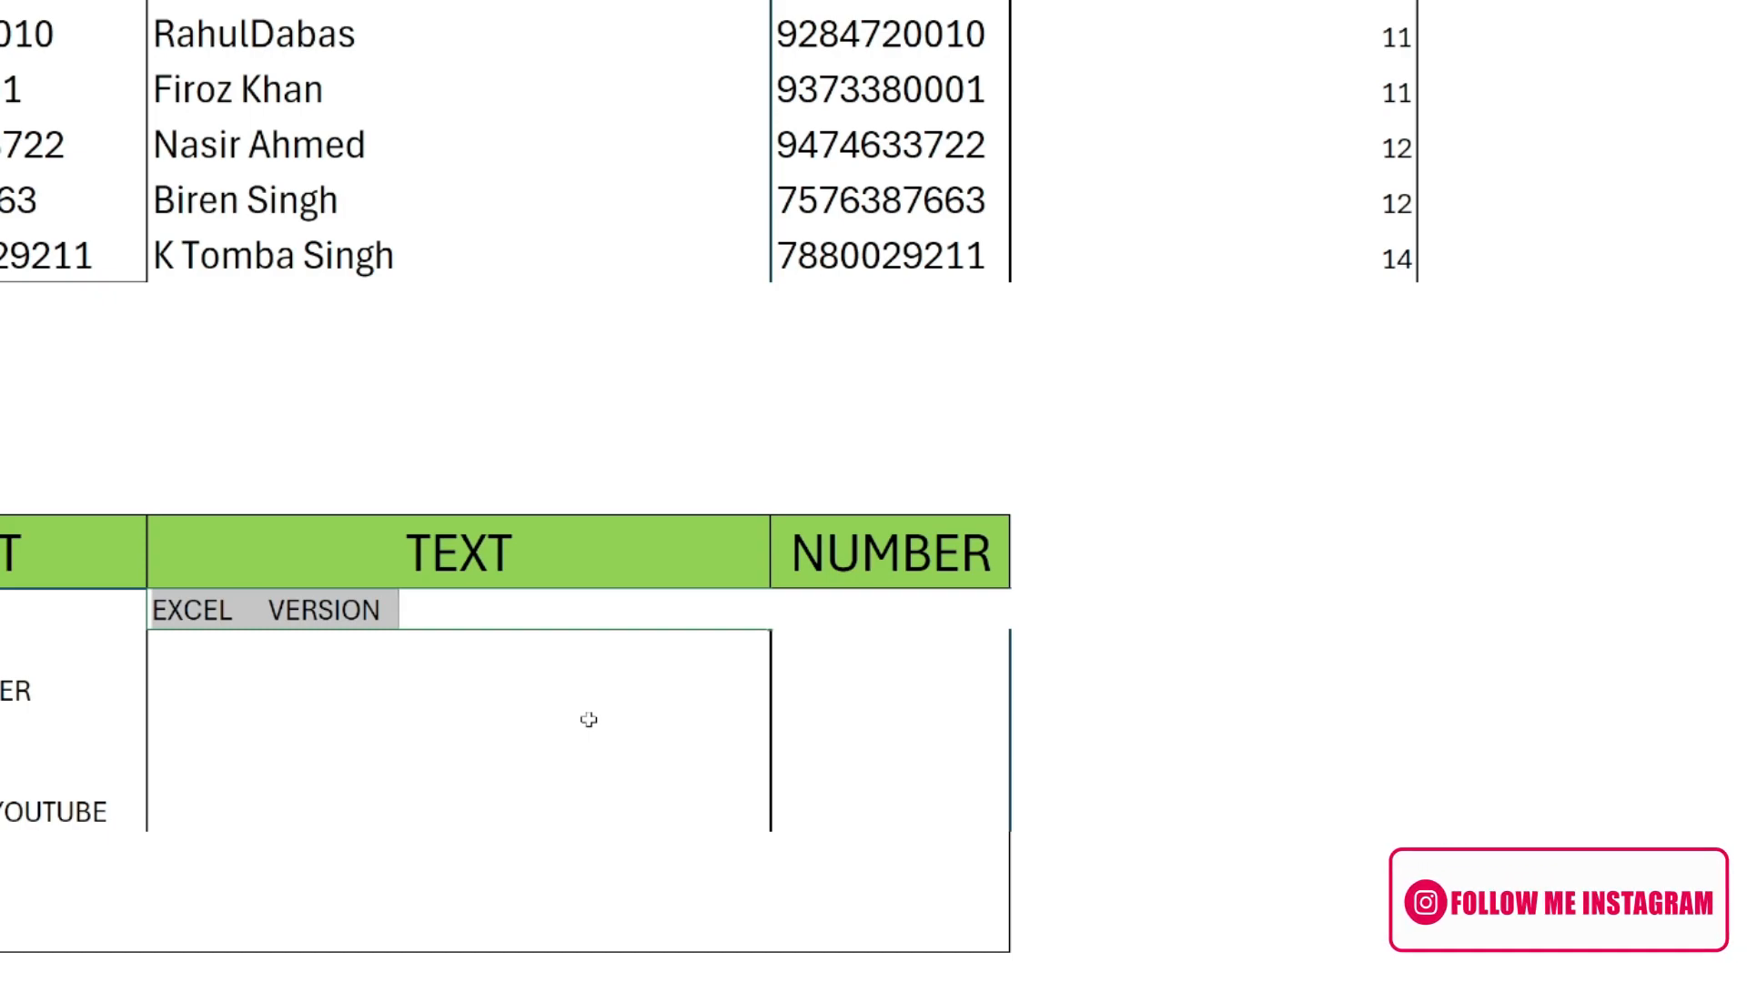
{"action": "key", "text": "ctrl+v"}
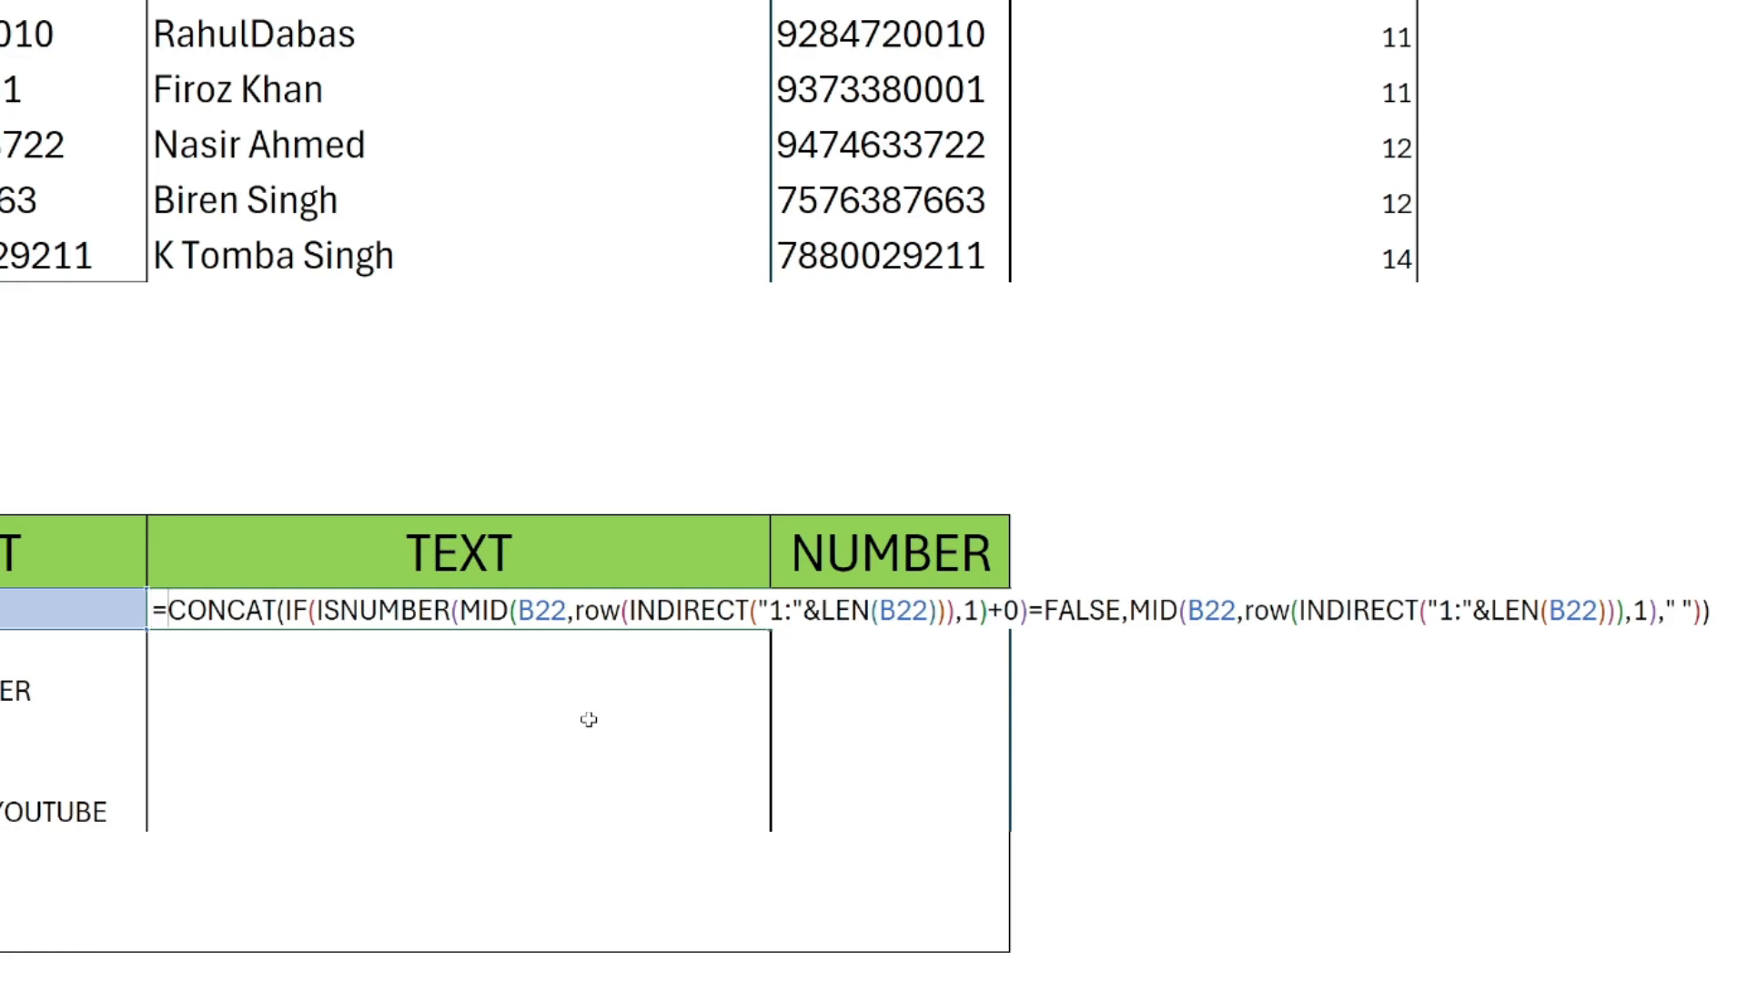
Wrap the CONCAT expression in C22 in a TRIM function and commit the formula.
{"action": "type", "text": "trim"}
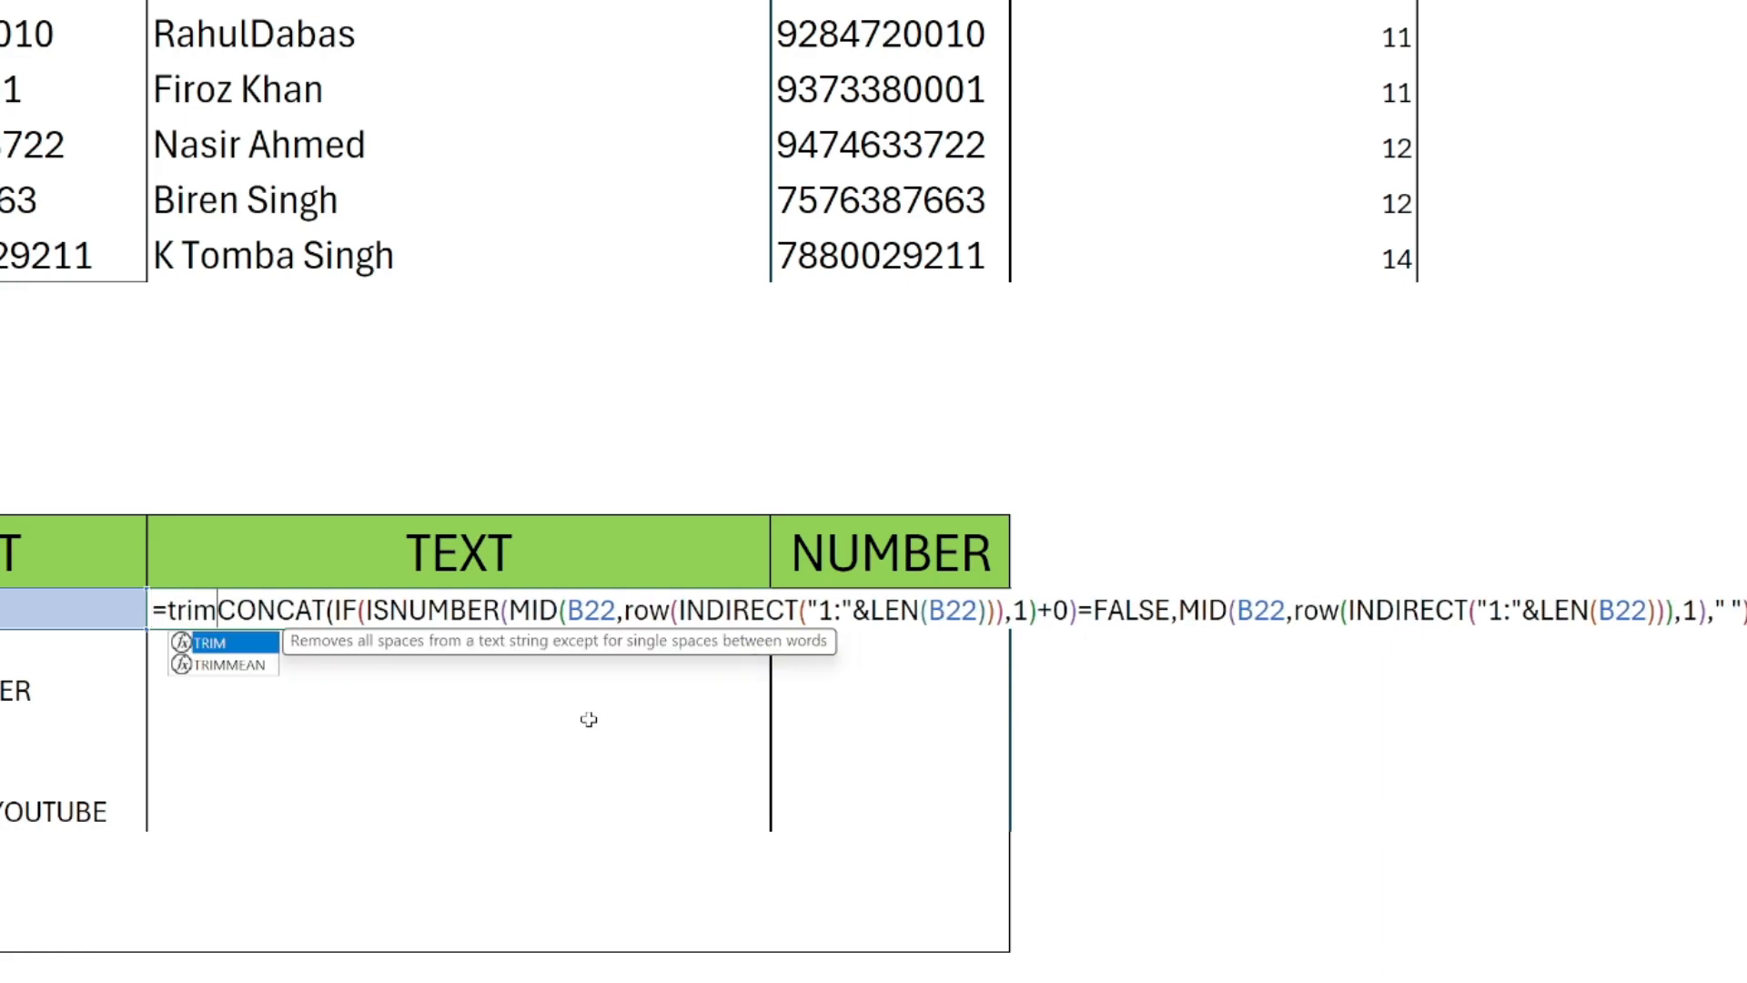
{"action": "key", "text": "Tab"}
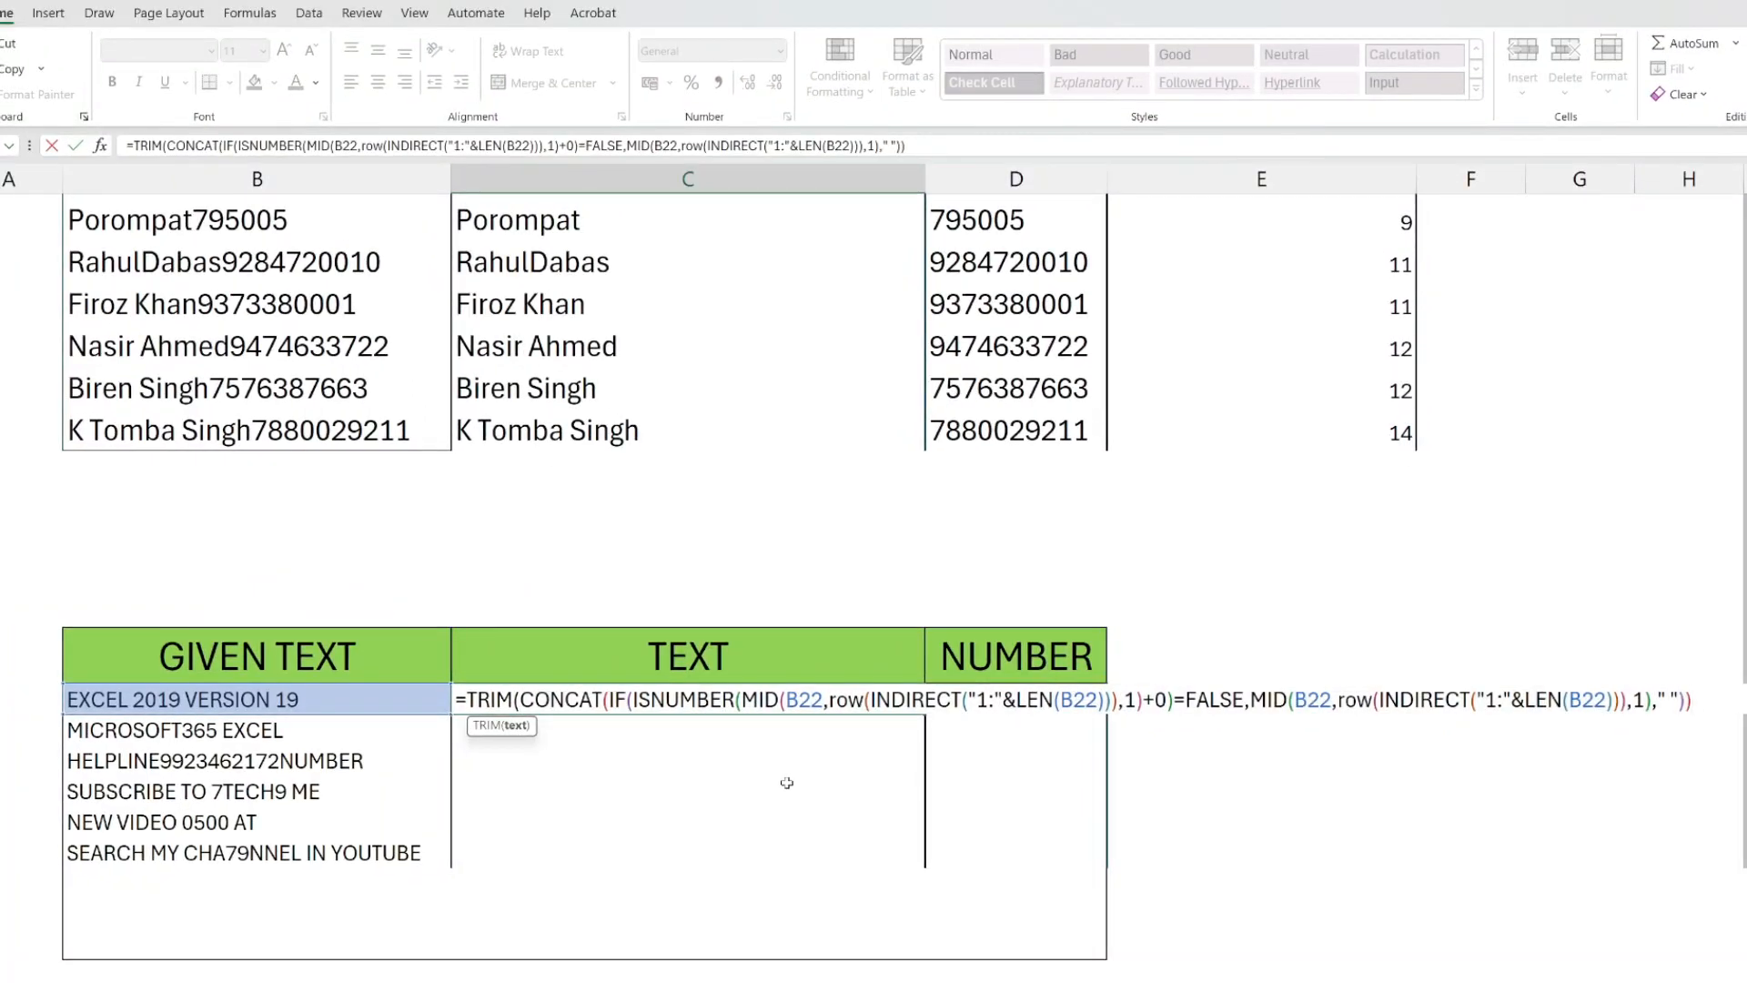
{"action": "type", "text": ")"}
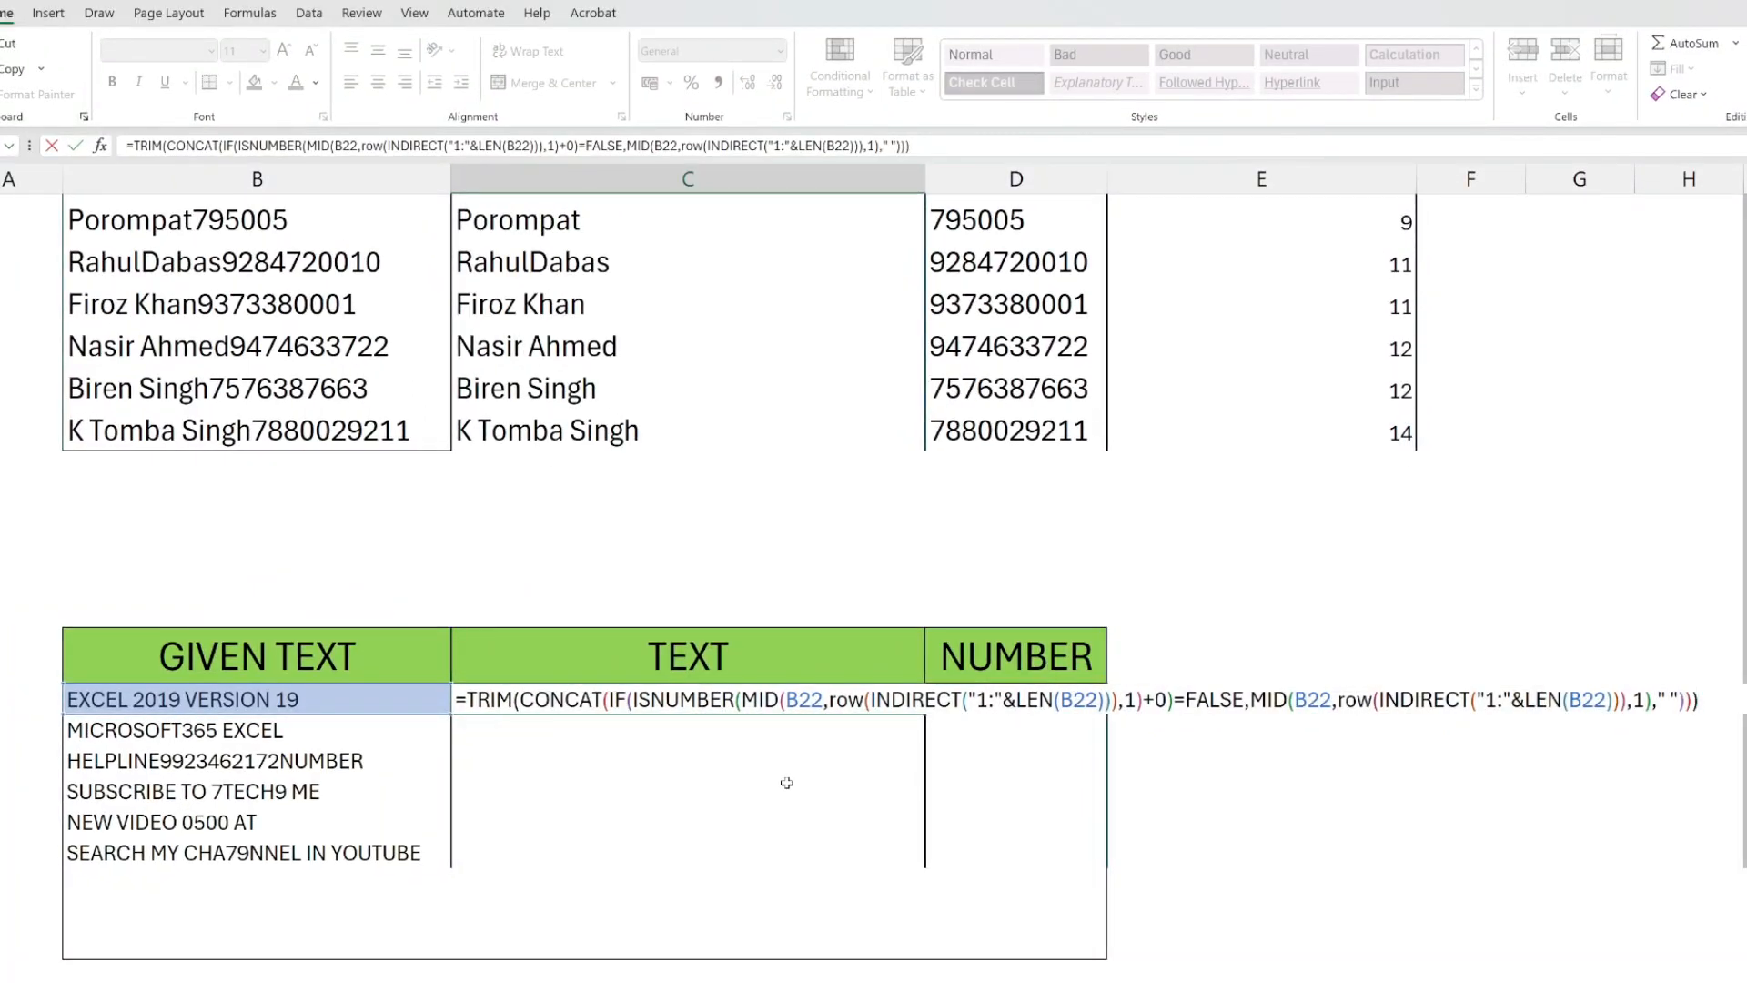
{"action": "key", "text": "Return"}
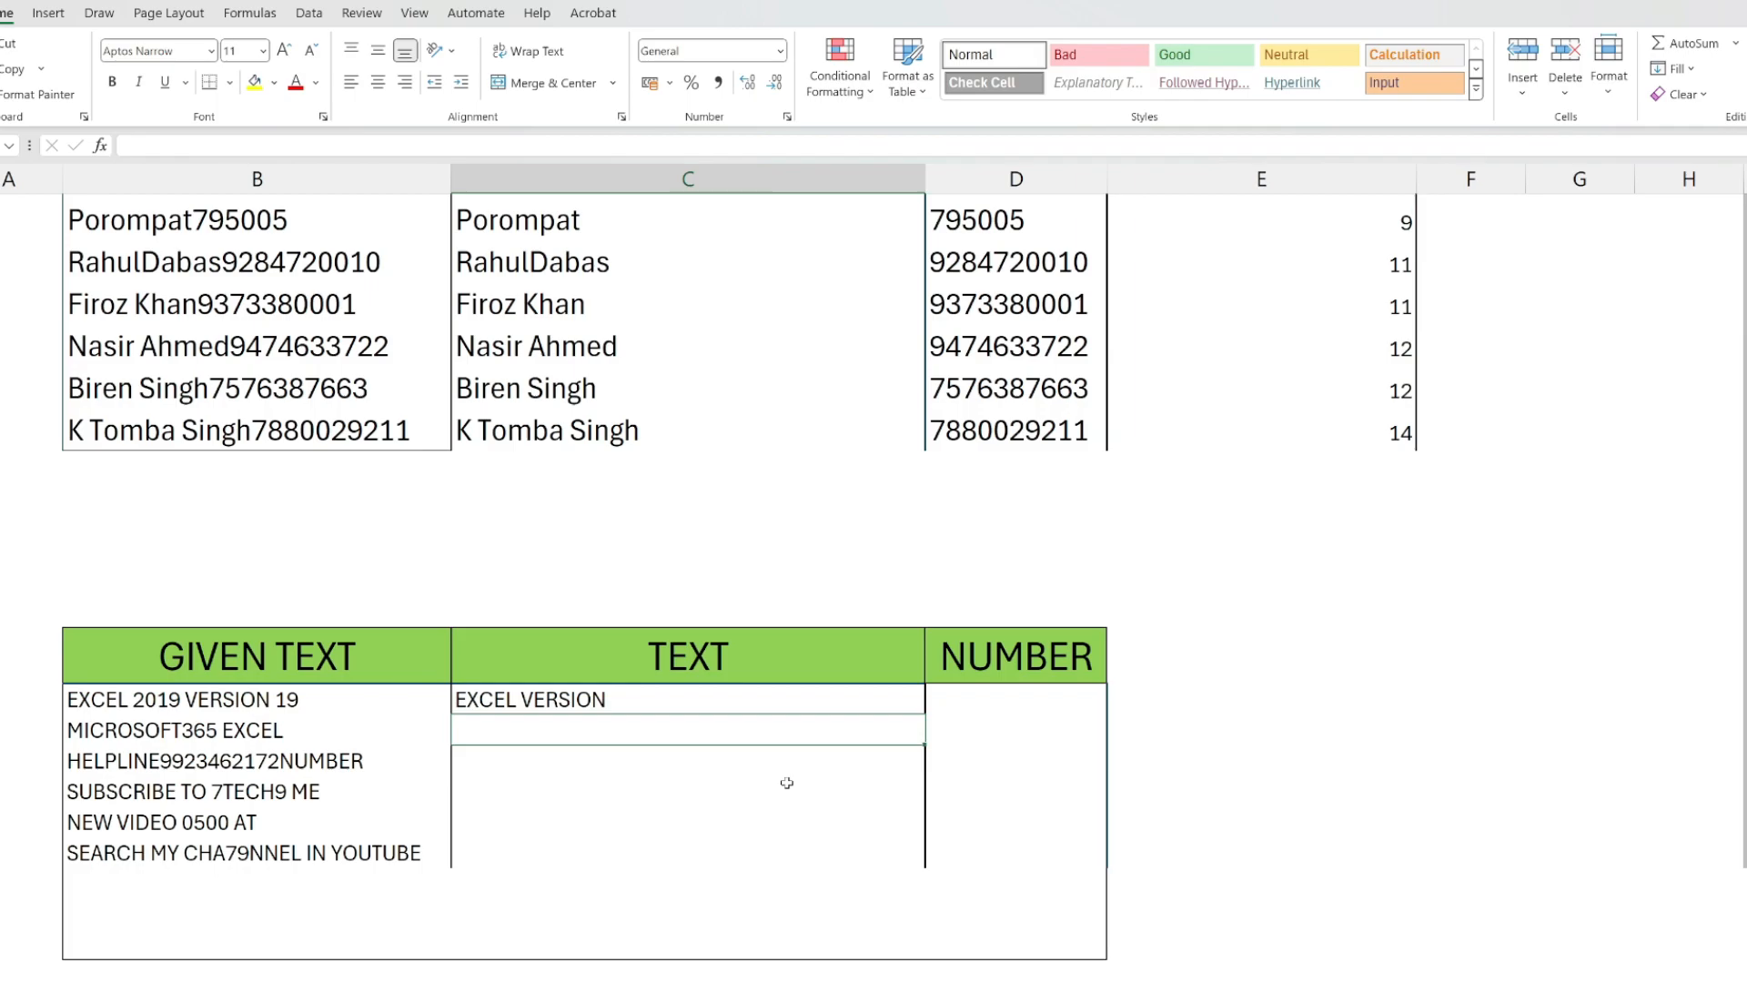
Fill the C22 formula down the TEXT column for all the remaining GIVEN TEXT rows.
{"action": "left_click", "coordinate": [556, 695]}
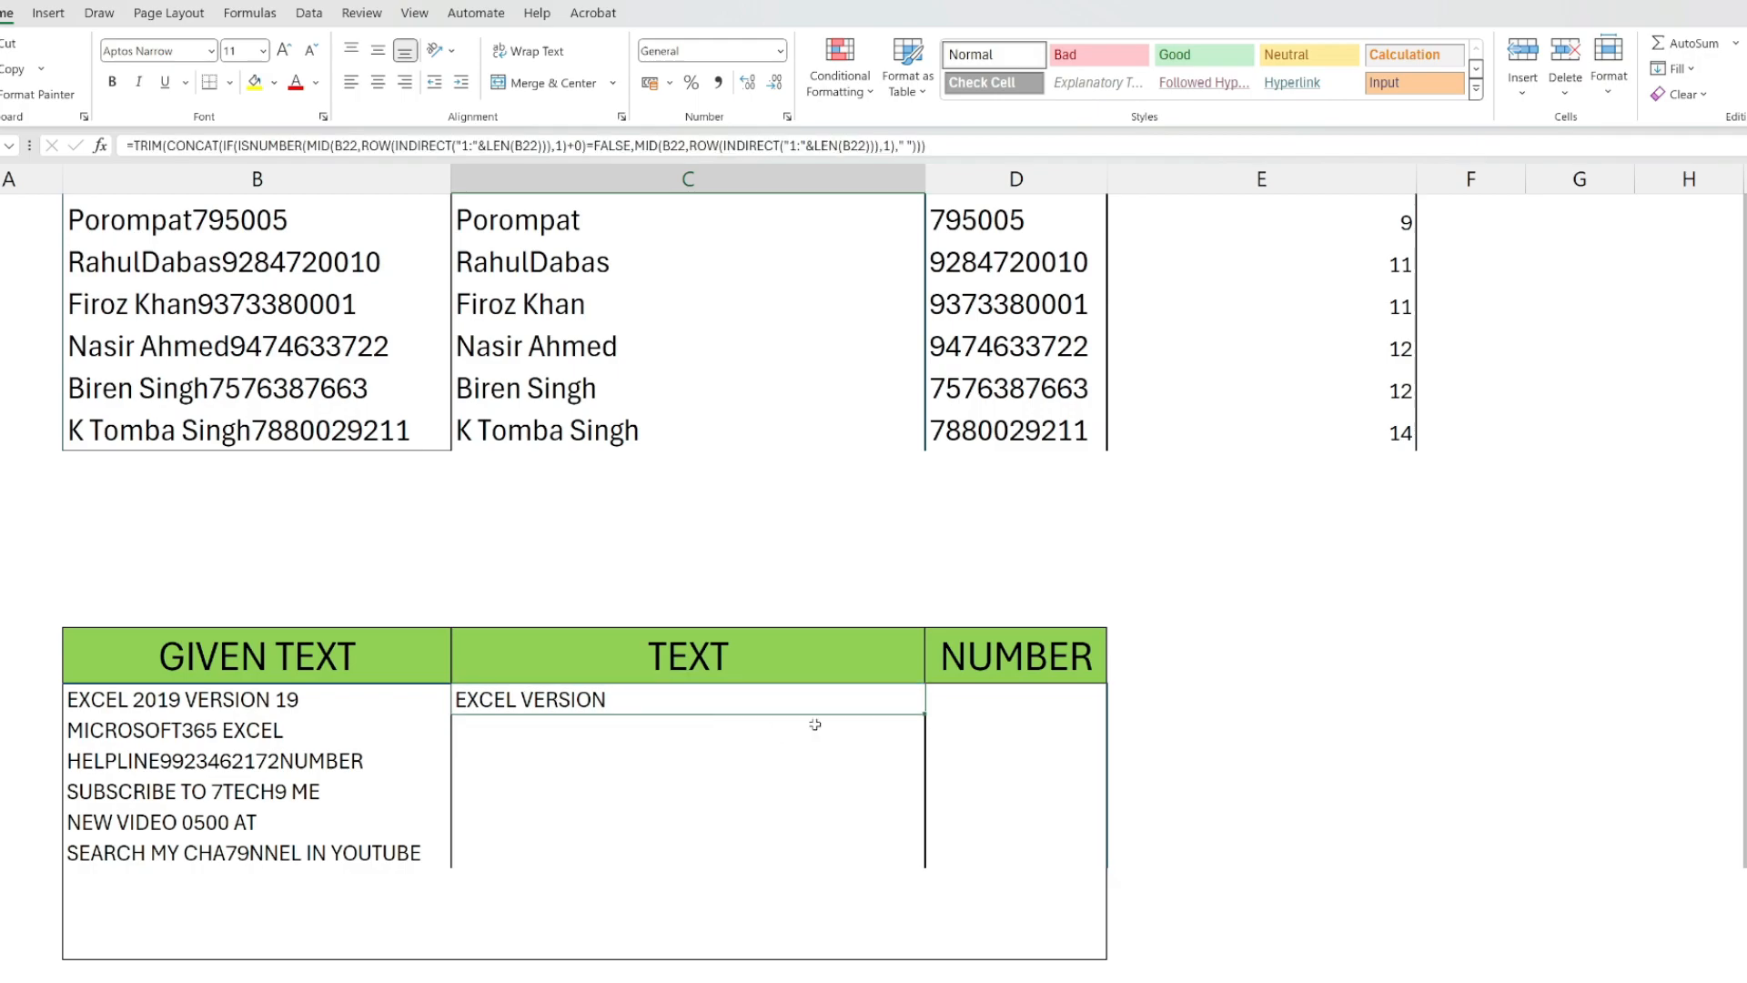
{"action": "double_click", "coordinate": [927, 713]}
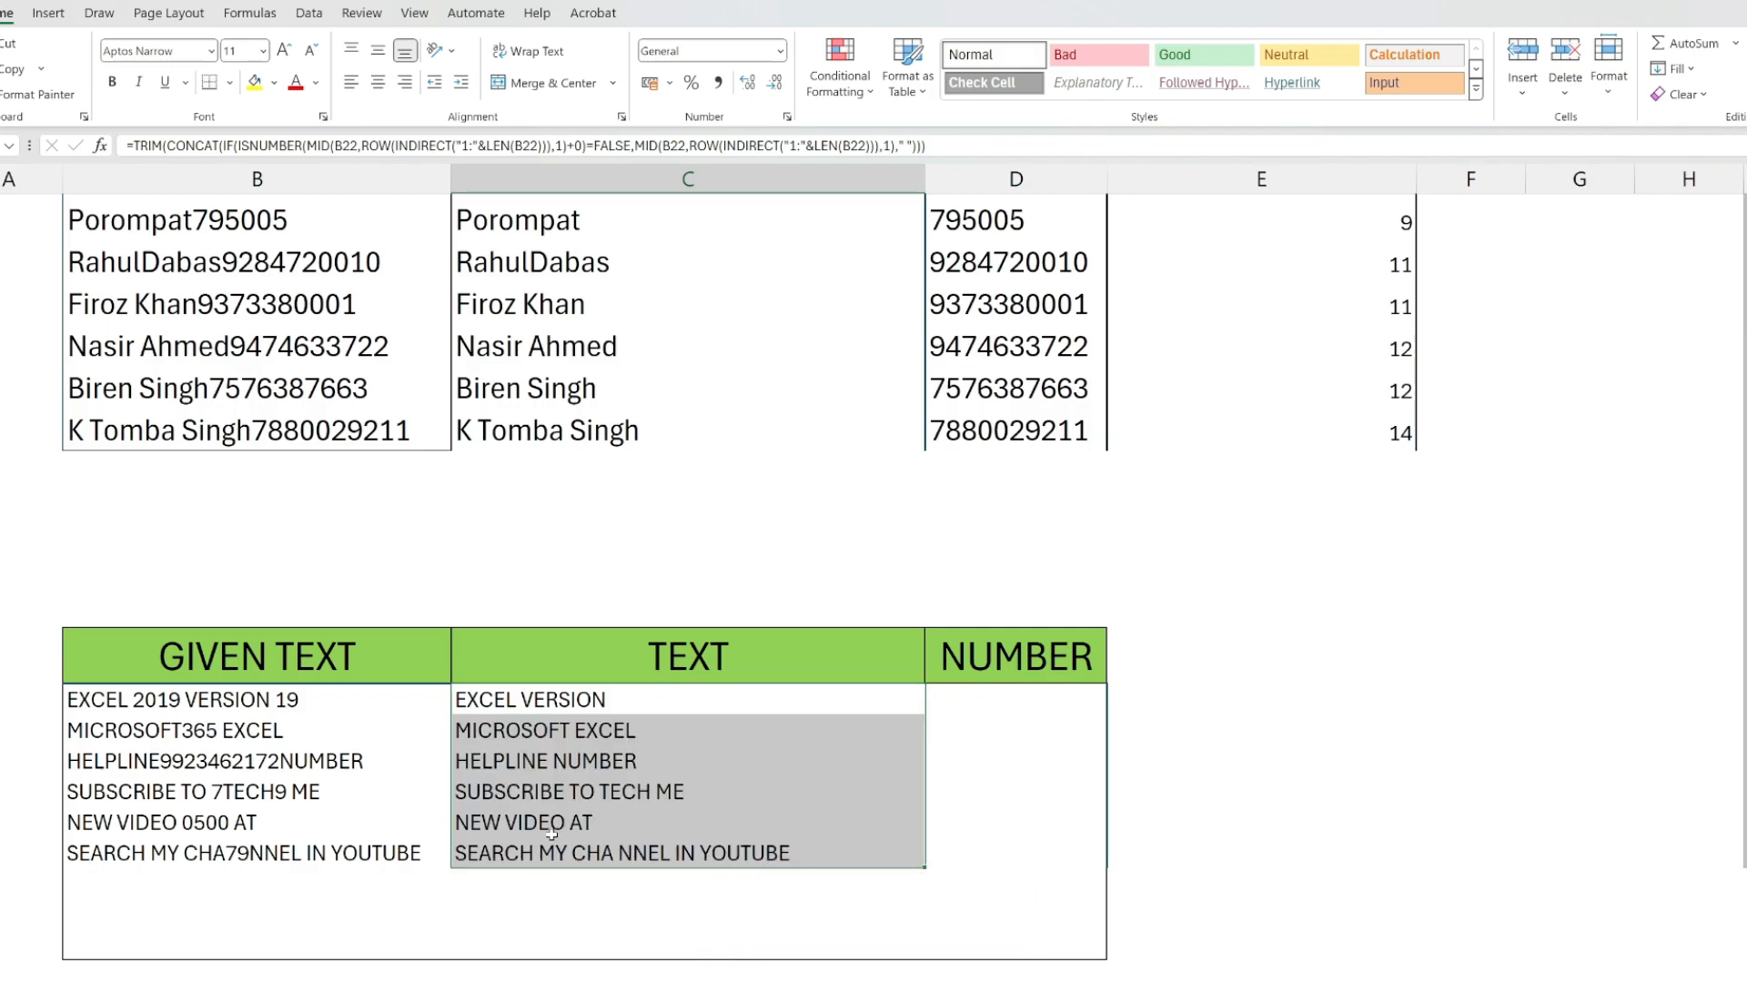
{"action": "left_click", "coordinate": [942, 705]}
Copy the formula from C22 into D22, the first cell of the NUMBER column.
{"action": "left_click", "coordinate": [752, 699]}
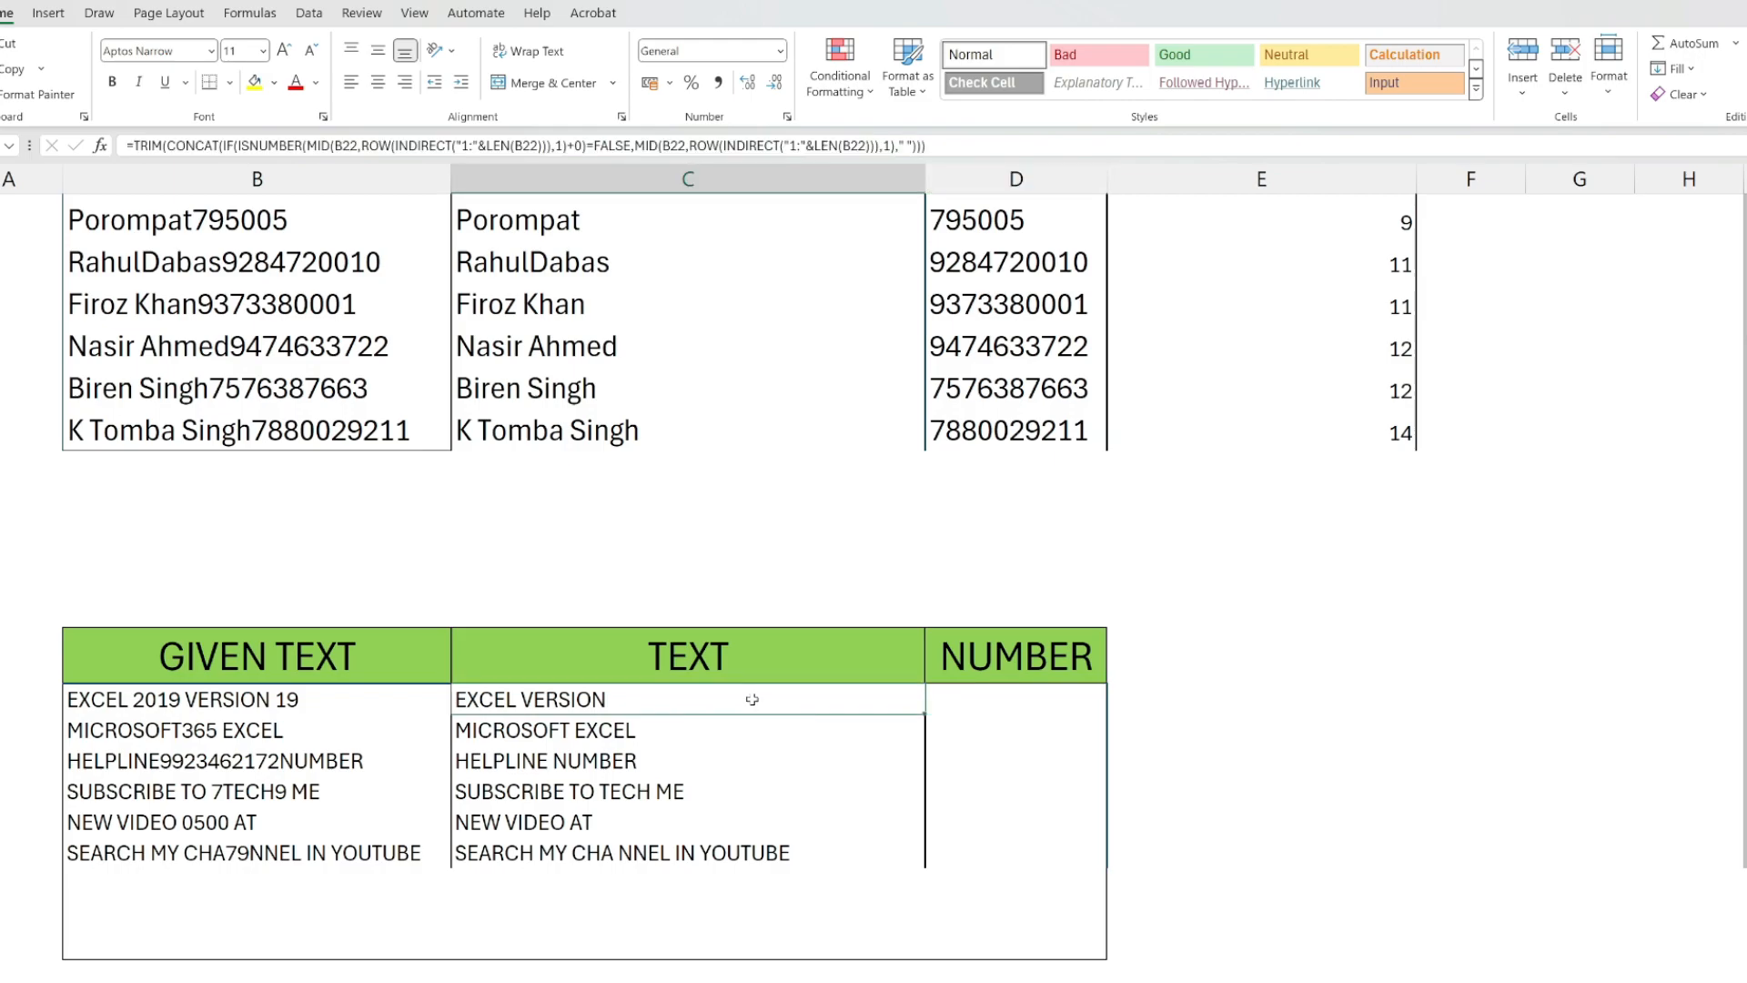
{"action": "key", "text": "ctrl+c"}
{"action": "left_click", "coordinate": [1001, 697]}
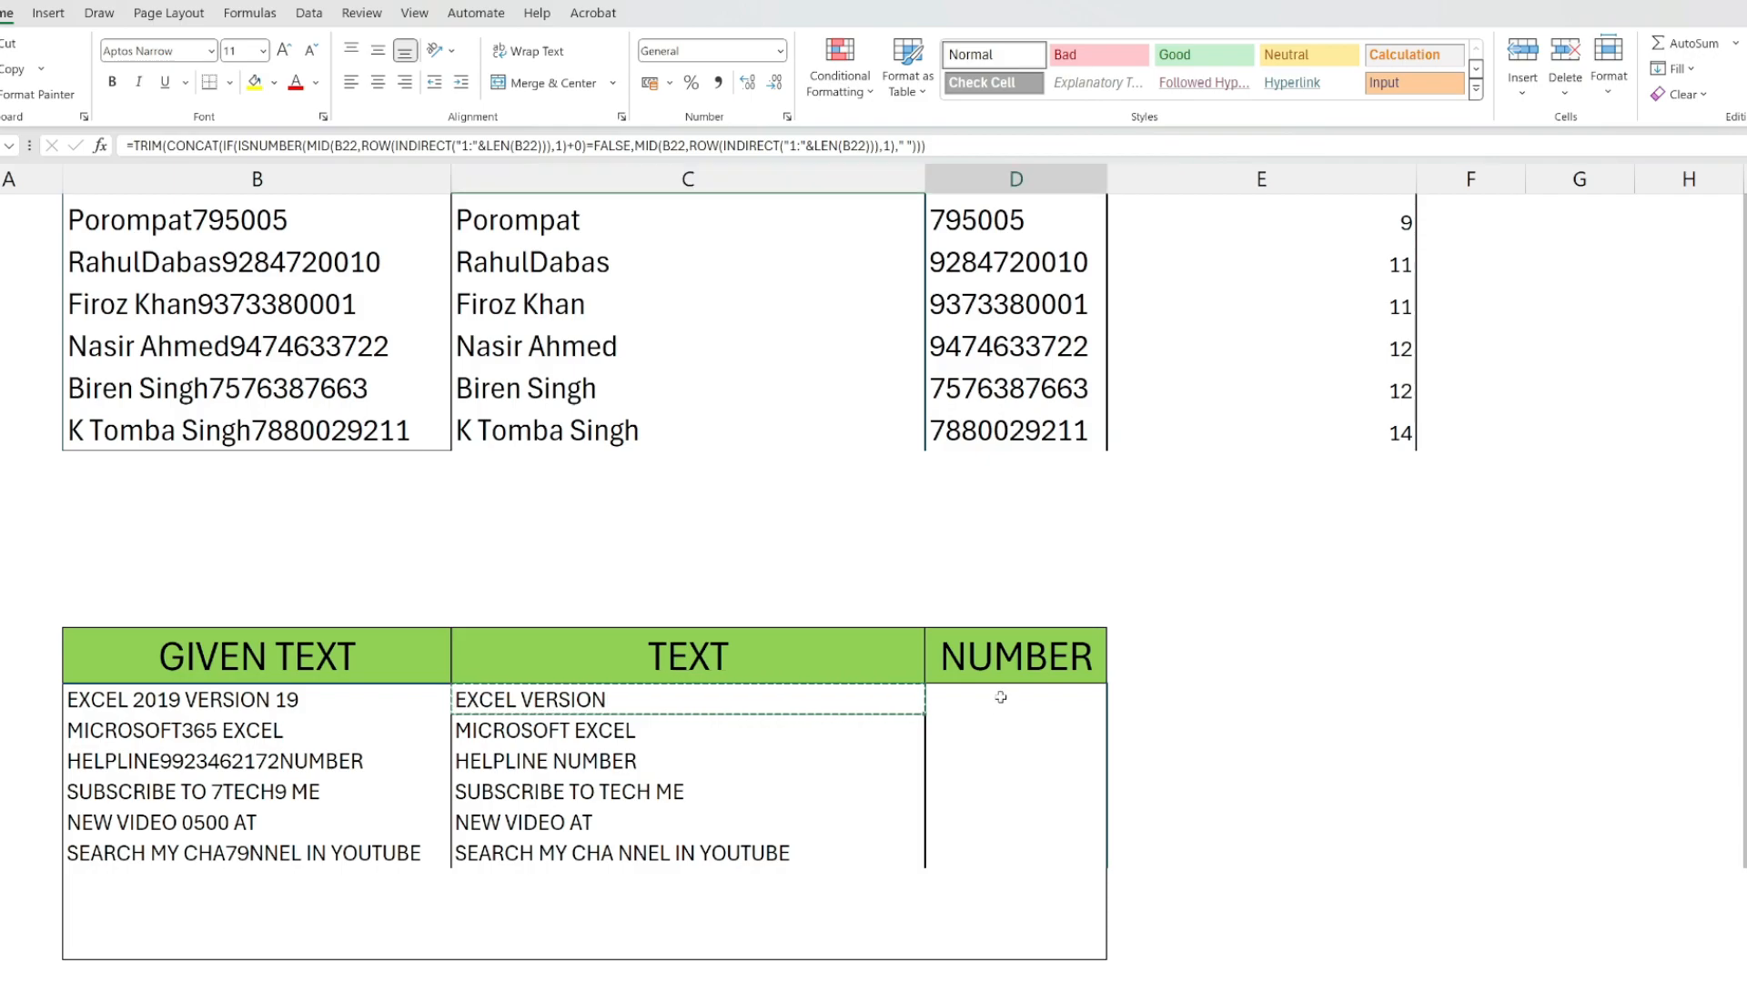
{"action": "key", "text": "Return"}
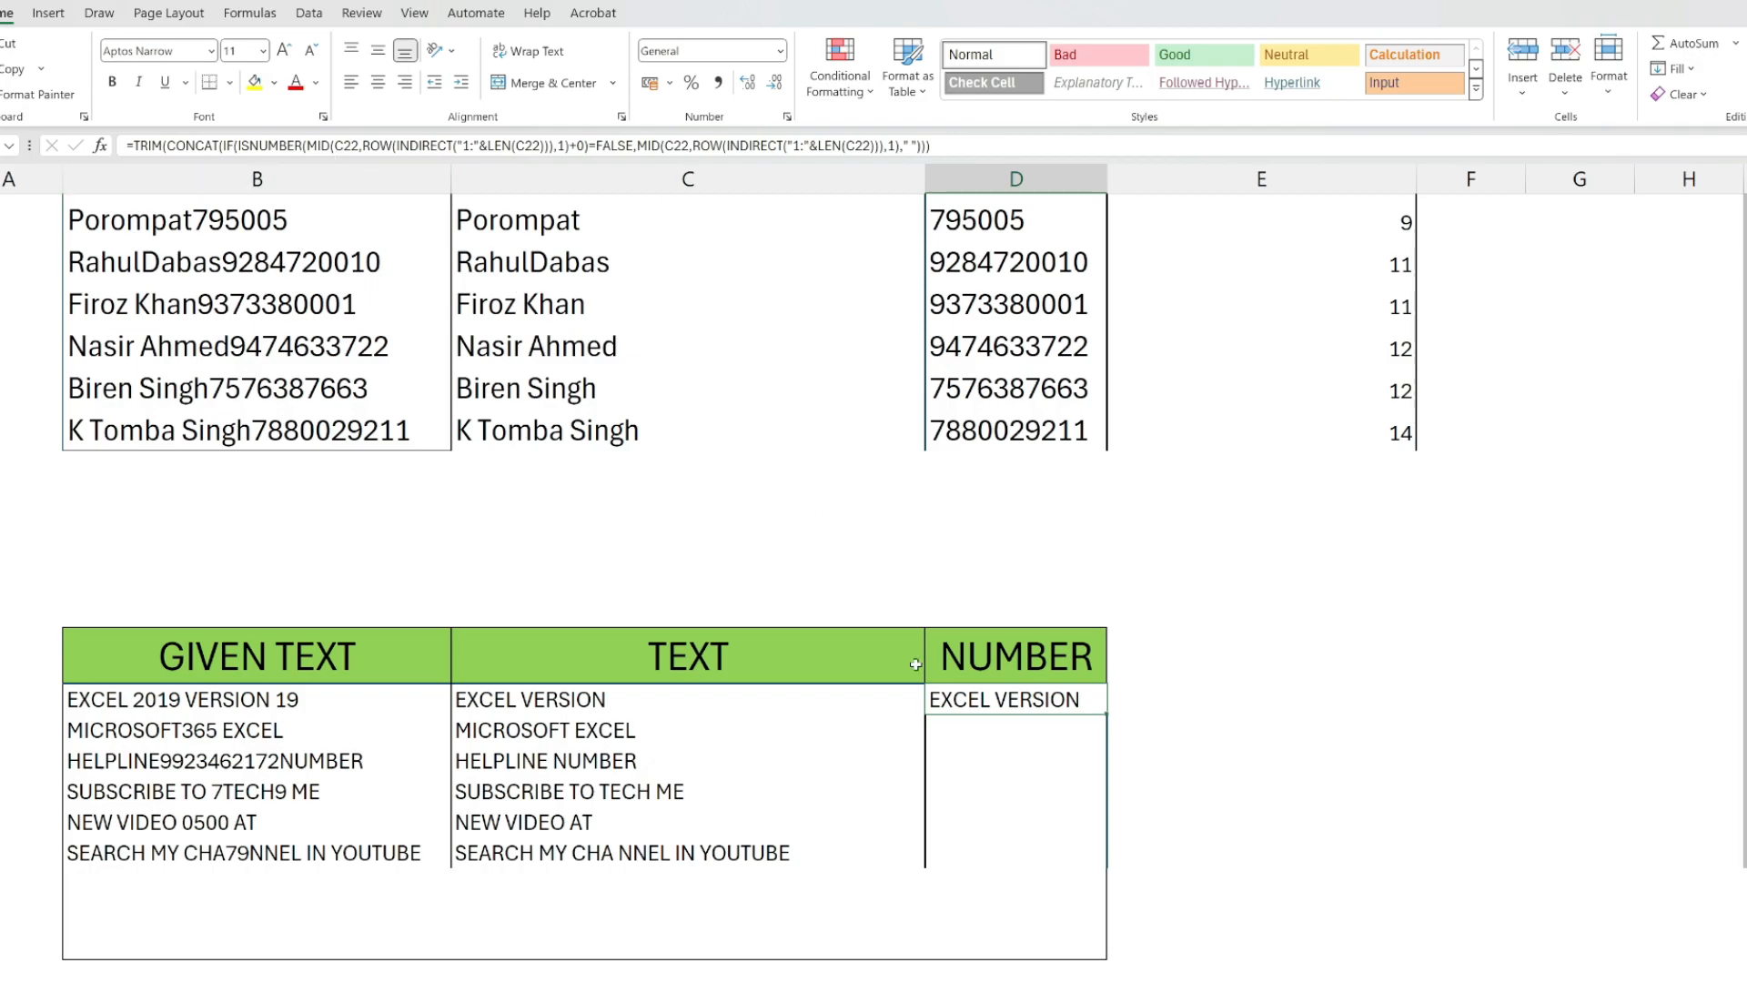
In the D22 formula, change the MID and LEN references inside the ISNUMBER test to B22.
{"action": "double_click", "coordinate": [951, 697]}
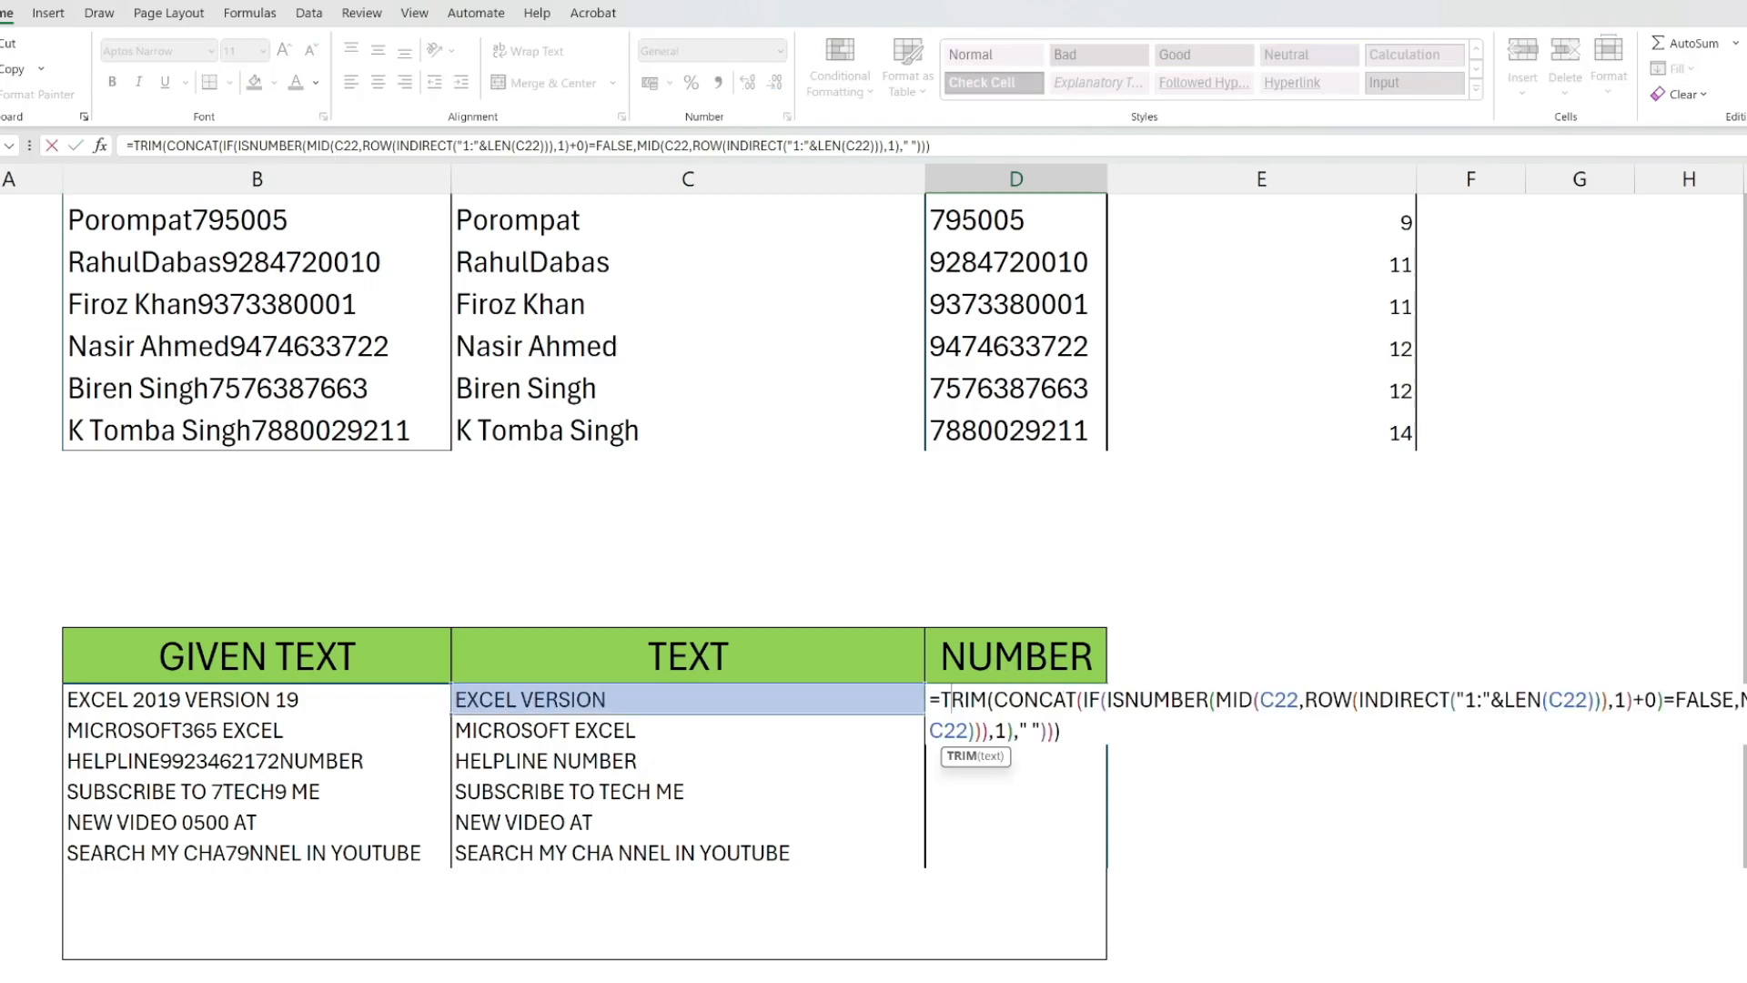
{"action": "left_click", "coordinate": [1299, 699]}
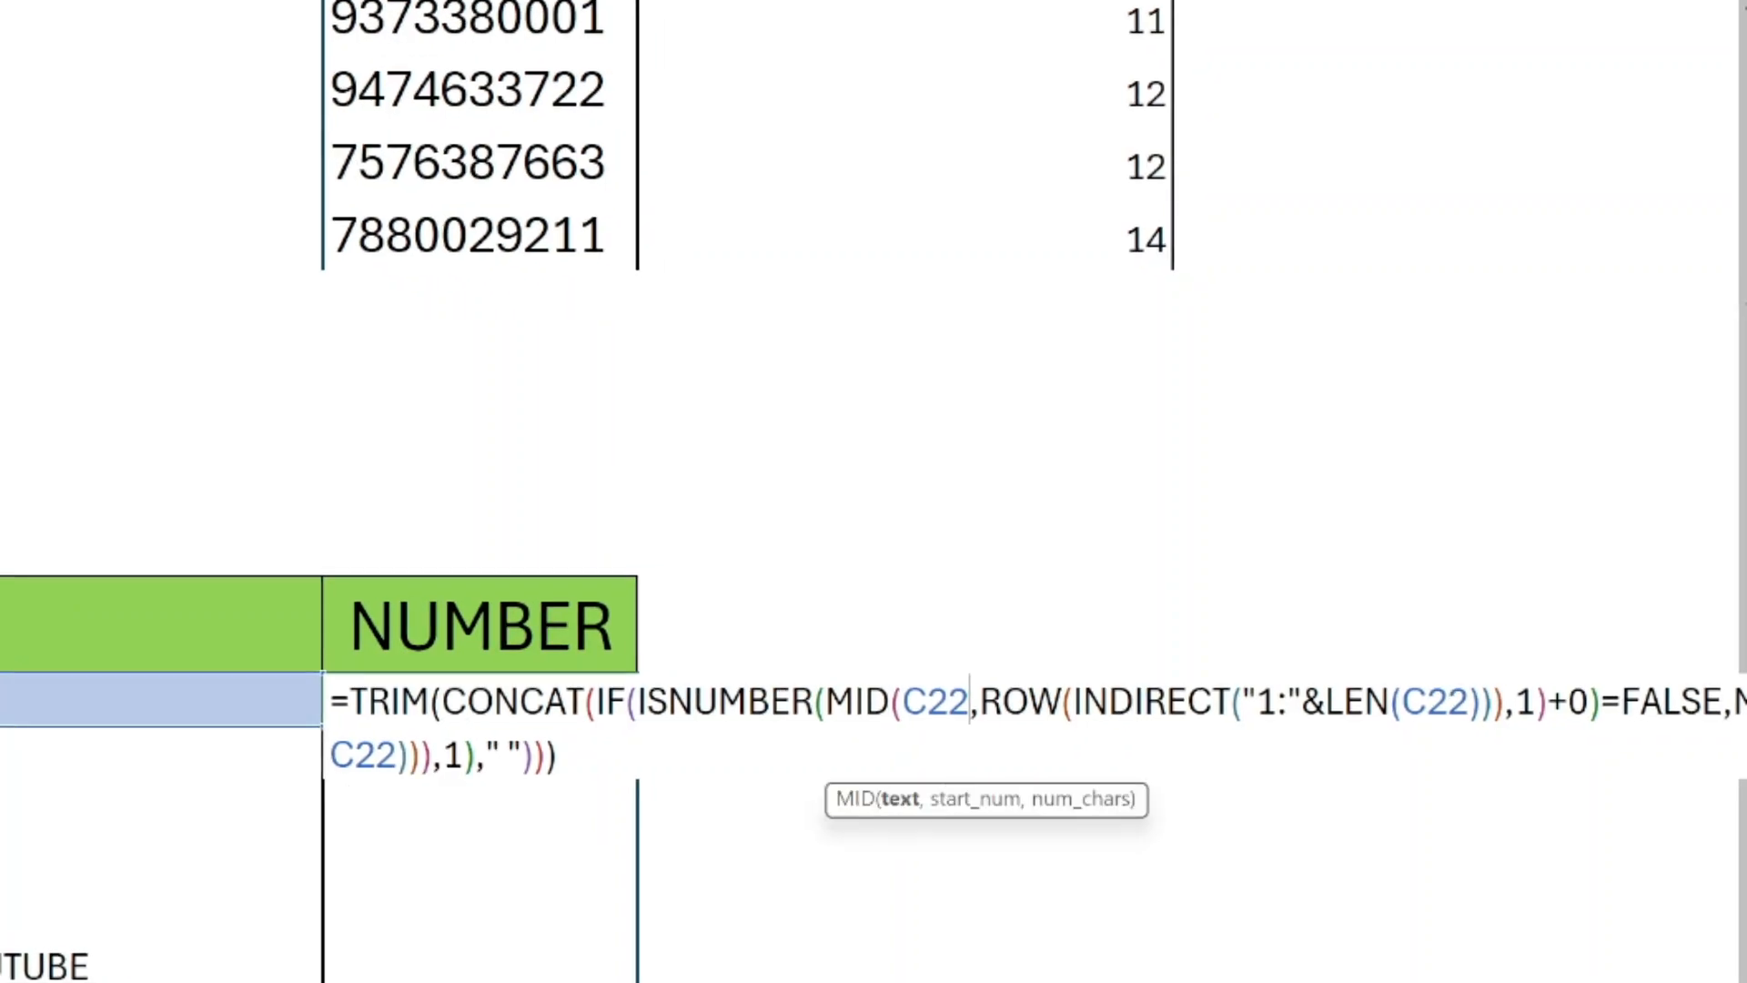
{"action": "double_click", "coordinate": [946, 701]}
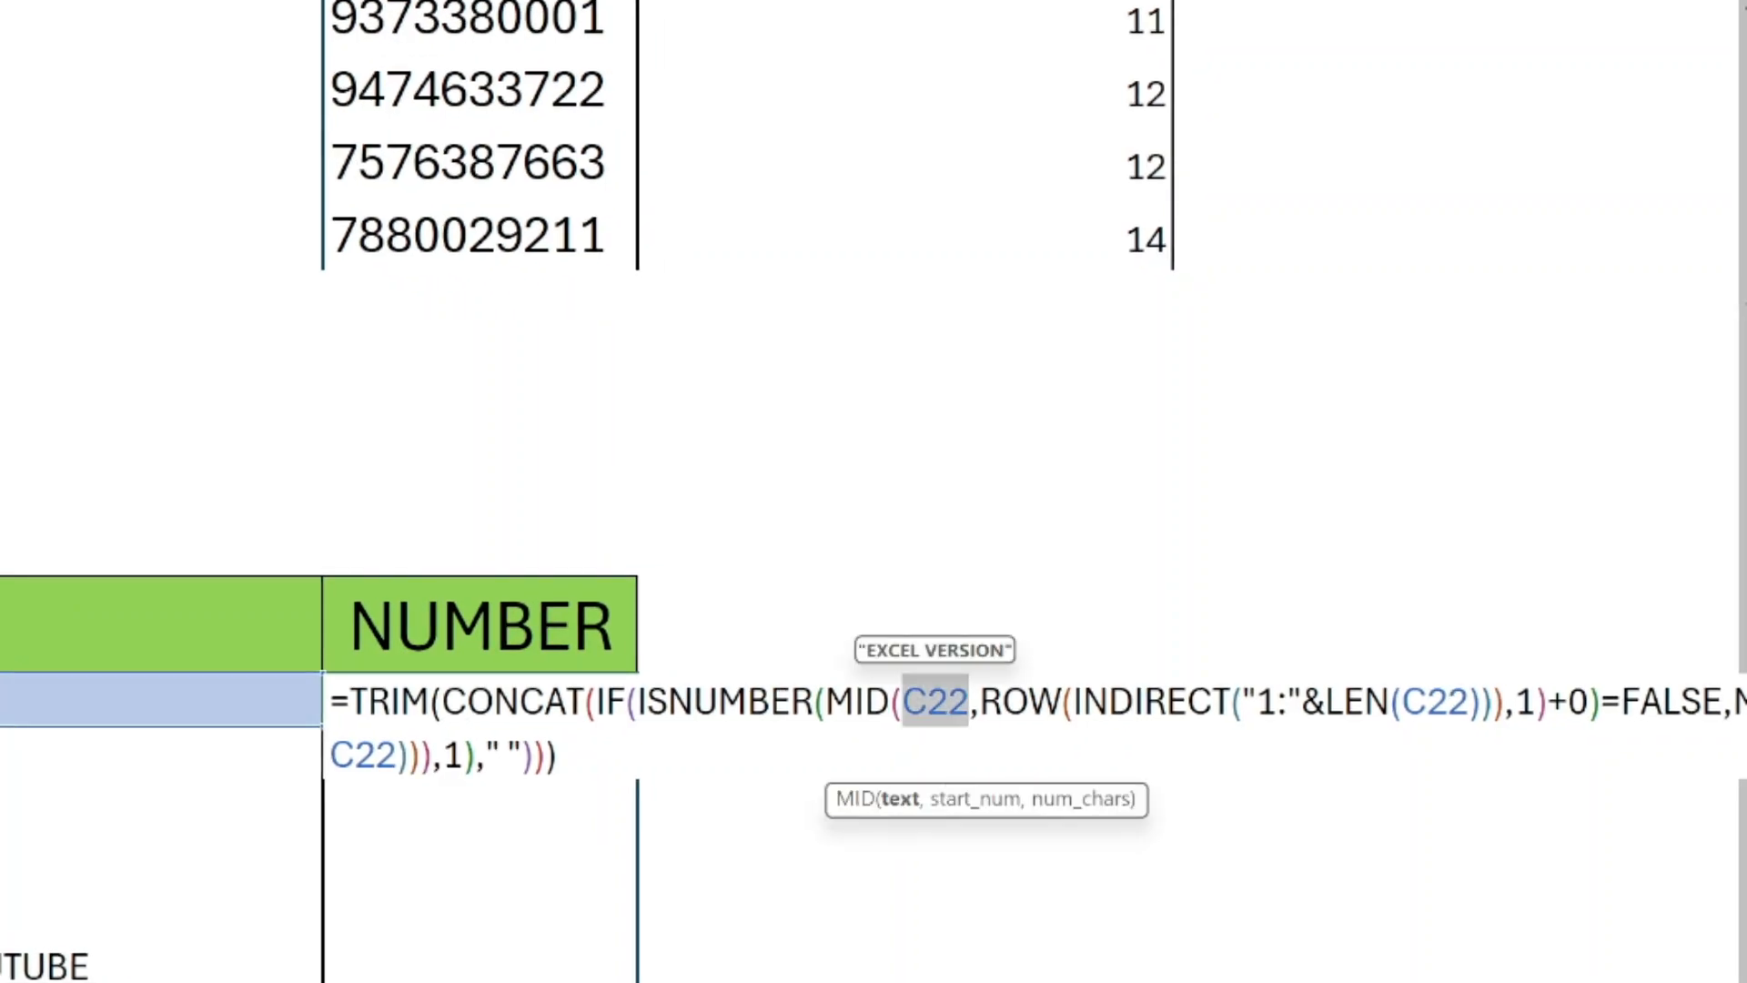
{"action": "type", "text": "b2"}
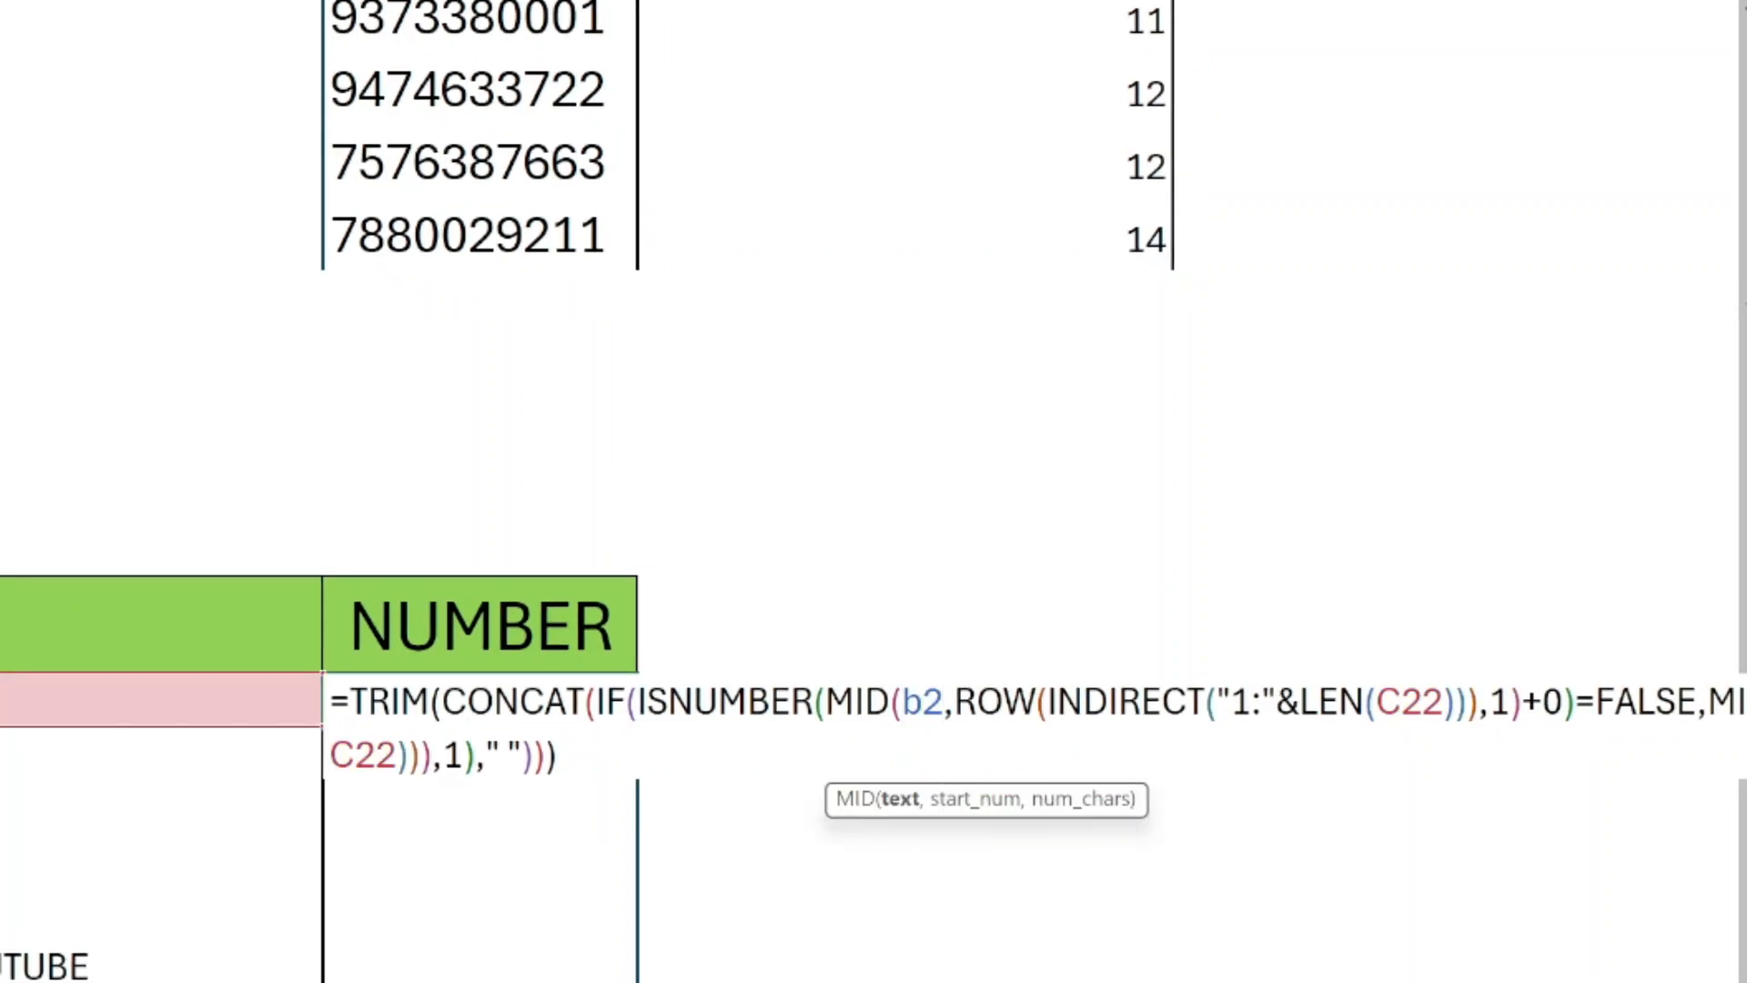
{"action": "type", "text": "2"}
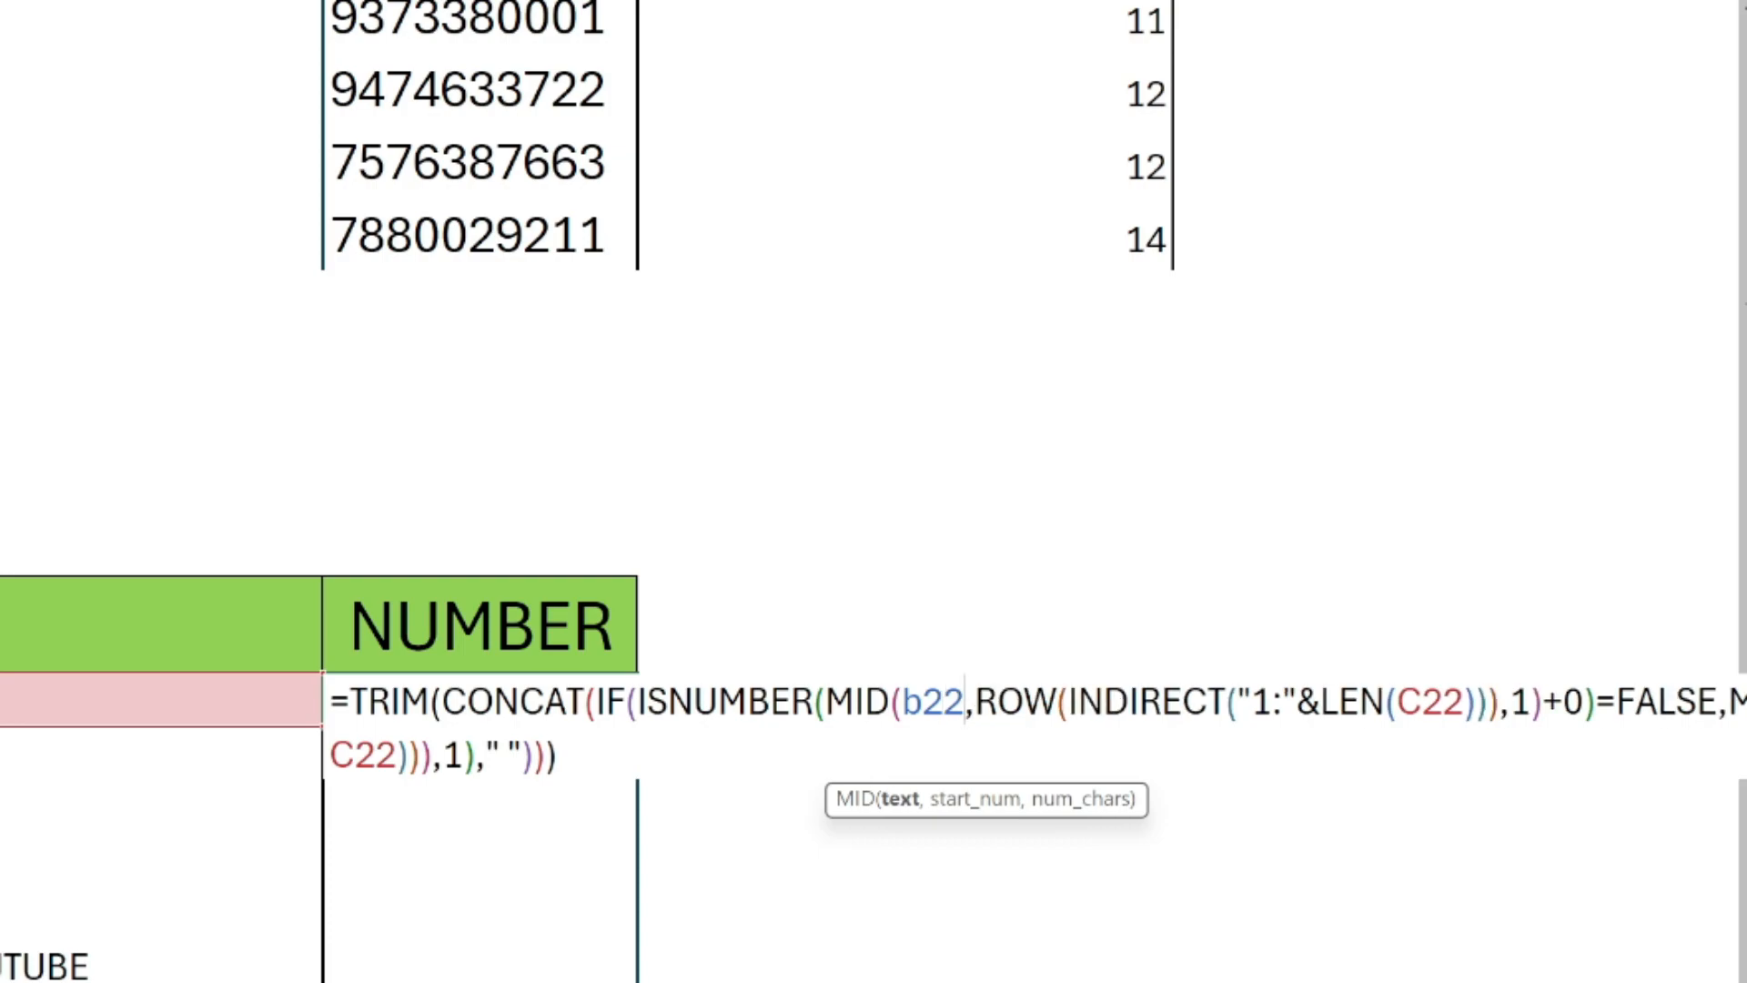
{"action": "left_click", "coordinate": [1443, 701]}
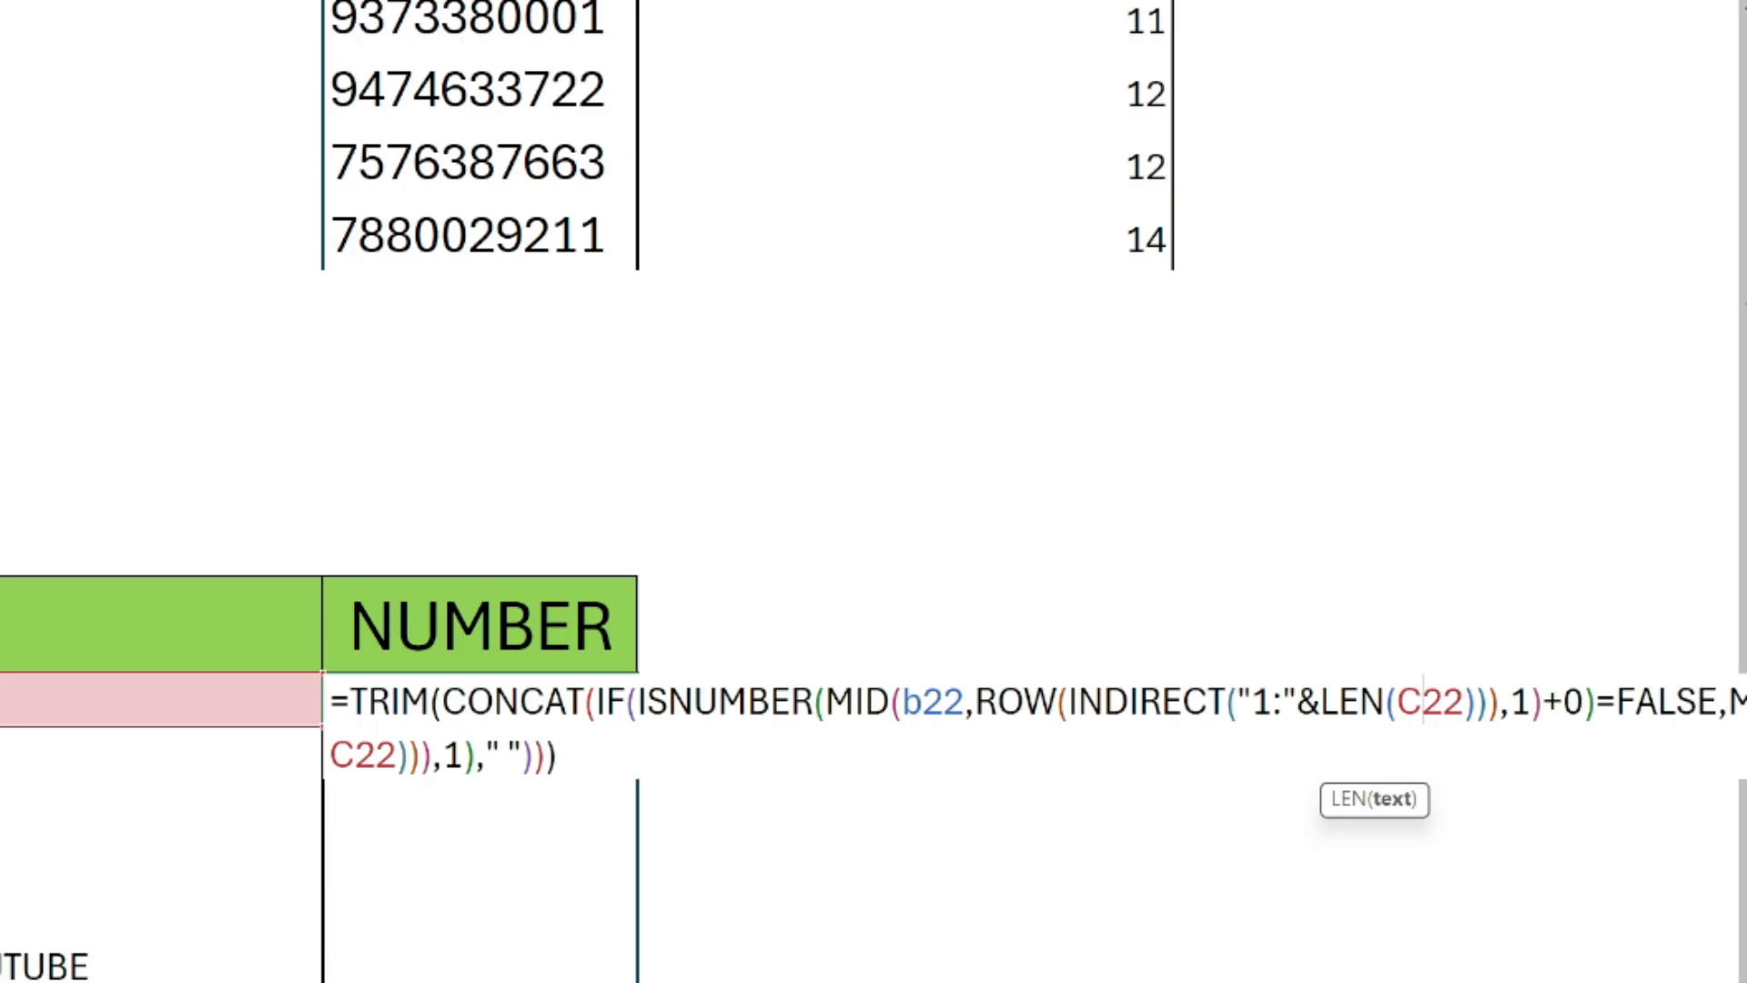
{"action": "key", "text": "BackSpace"}
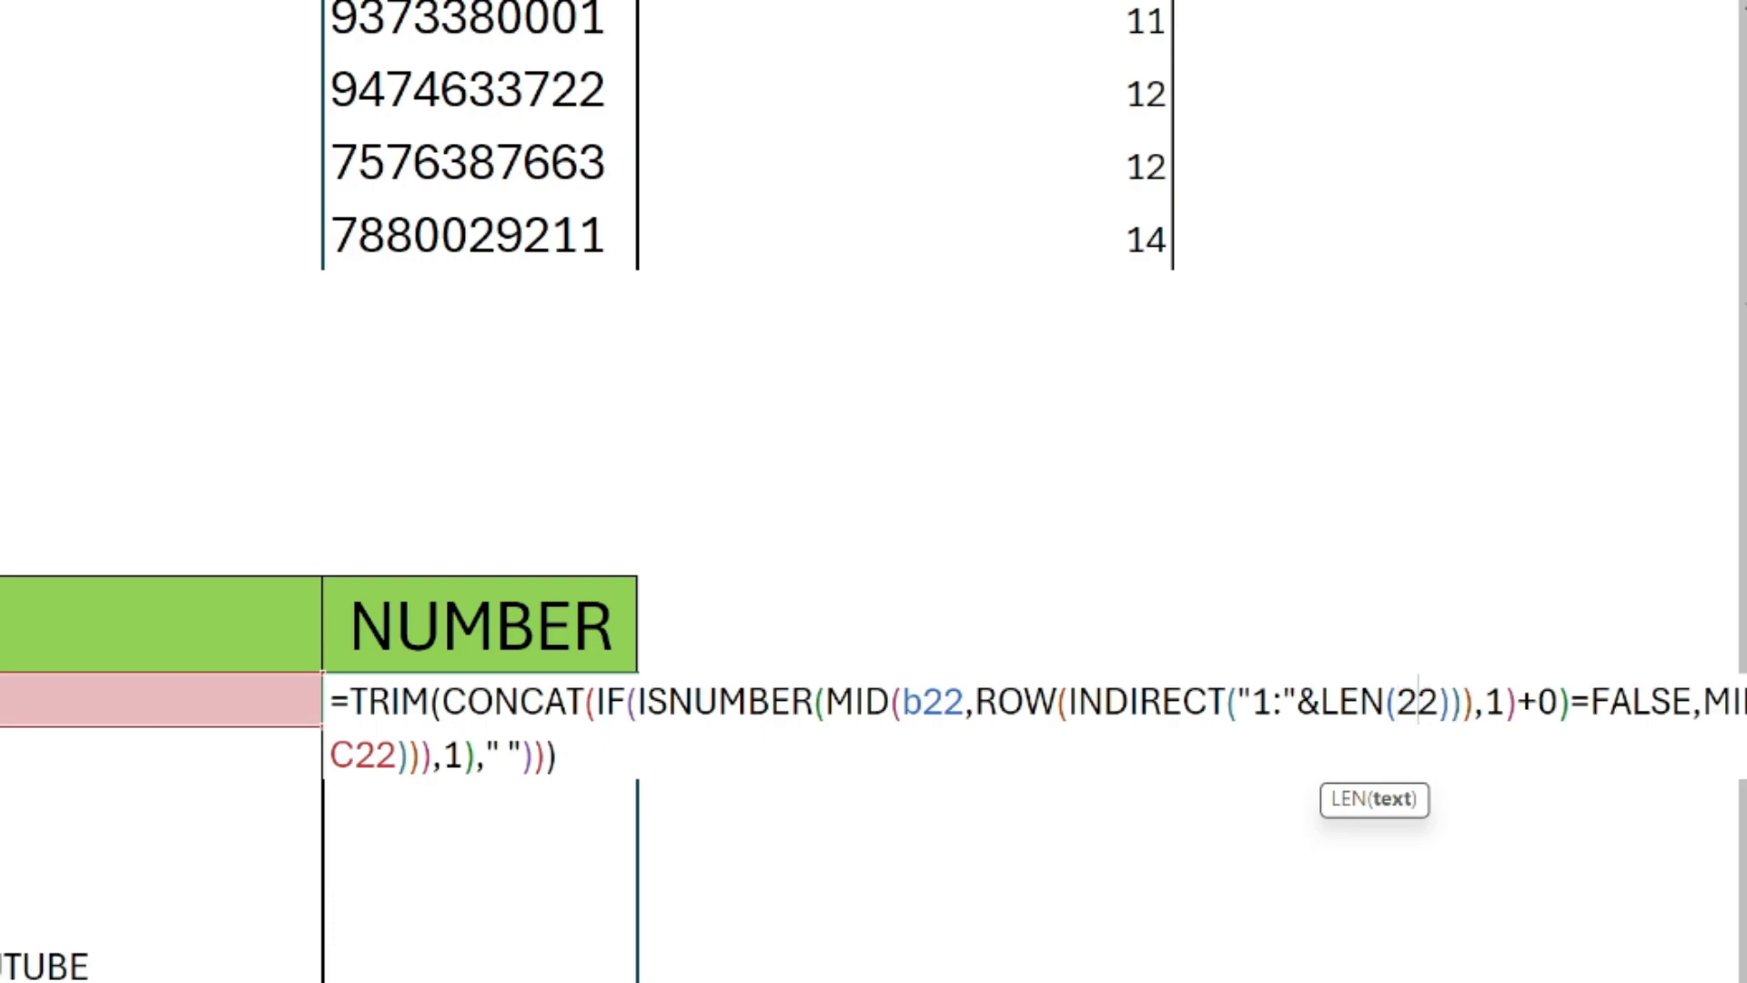
{"action": "type", "text": "b"}
Point the MID and LEN references in the IF function's value-if-true argument of D22 to B22.
{"action": "left_click", "coordinate": [1744, 702]}
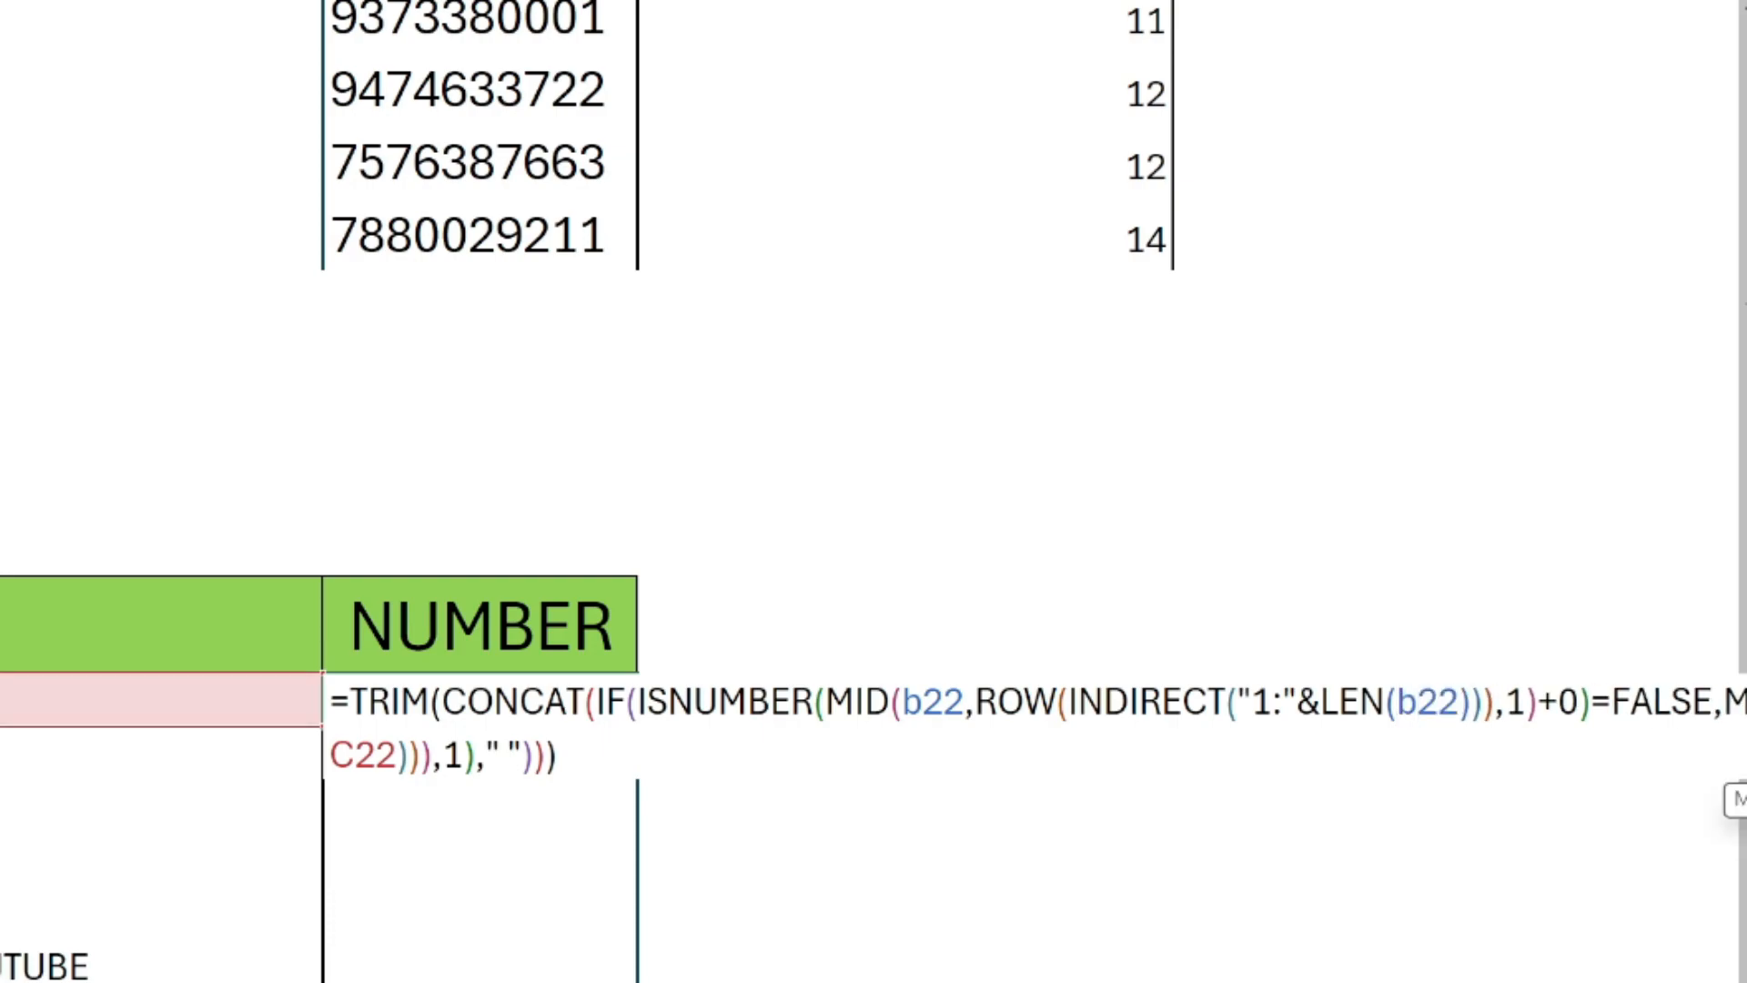
{"action": "key", "text": "BackSpace"}
{"action": "type", "text": "b"}
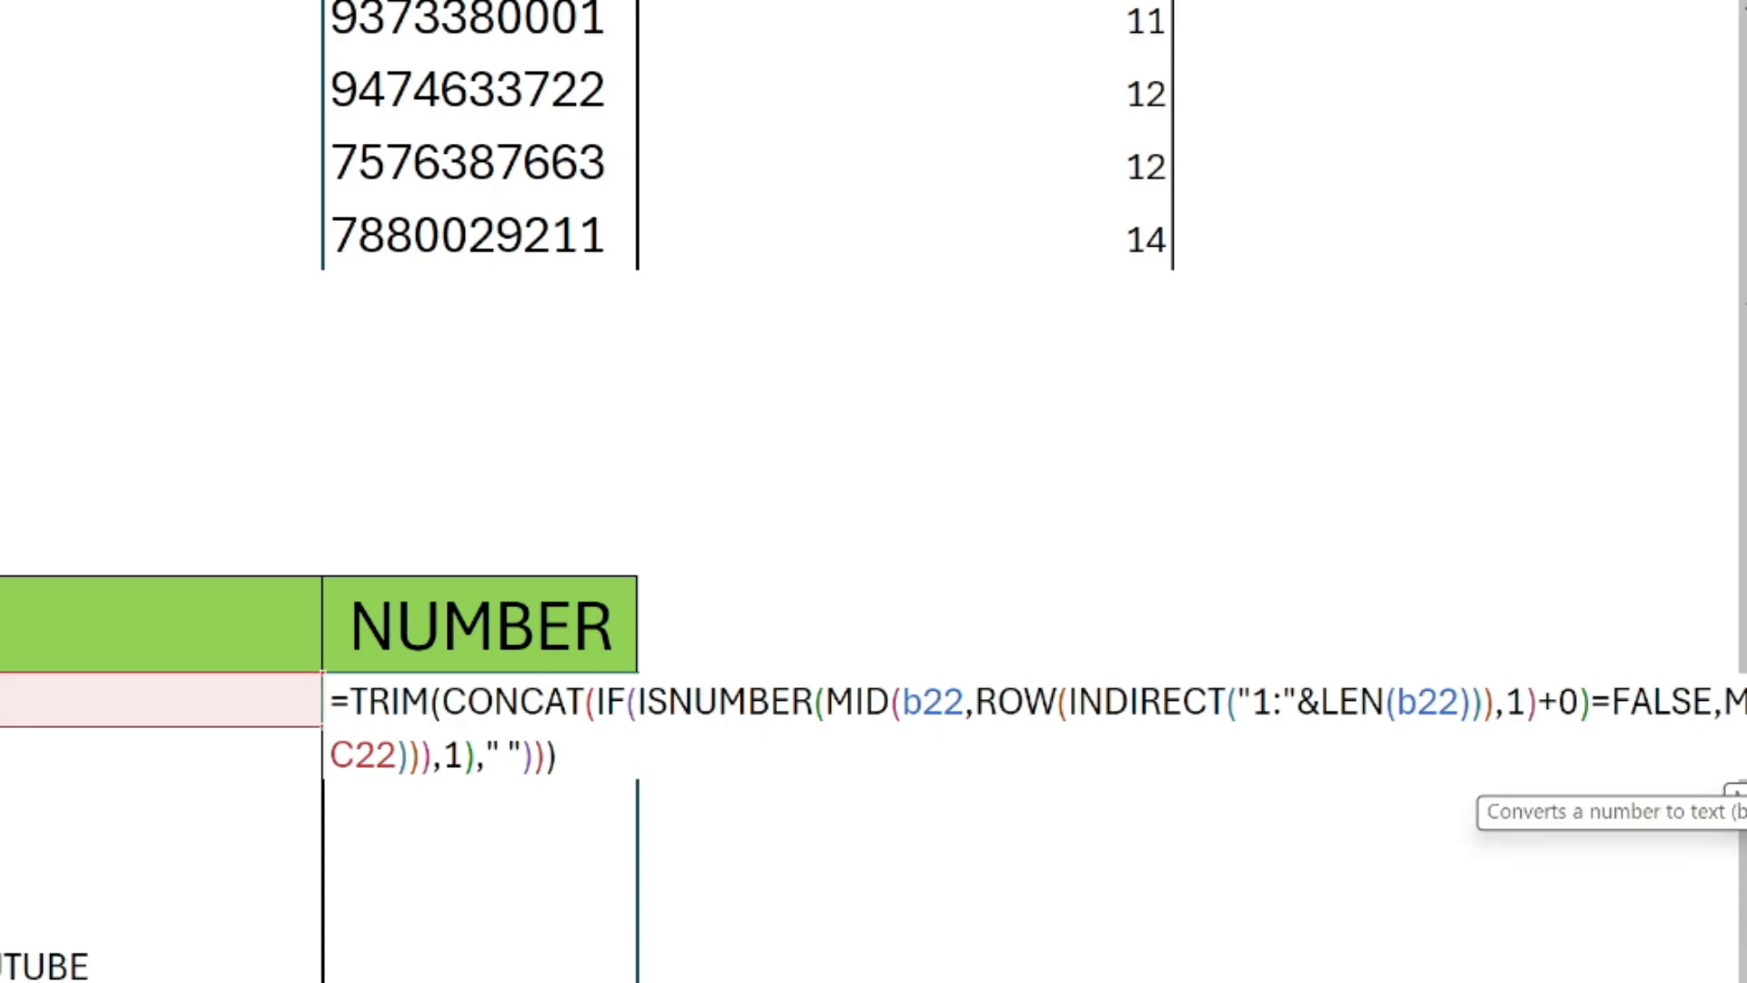
{"action": "left_click", "coordinate": [355, 755]}
{"action": "key", "text": "BackSpace"}
{"action": "type", "text": "b"}
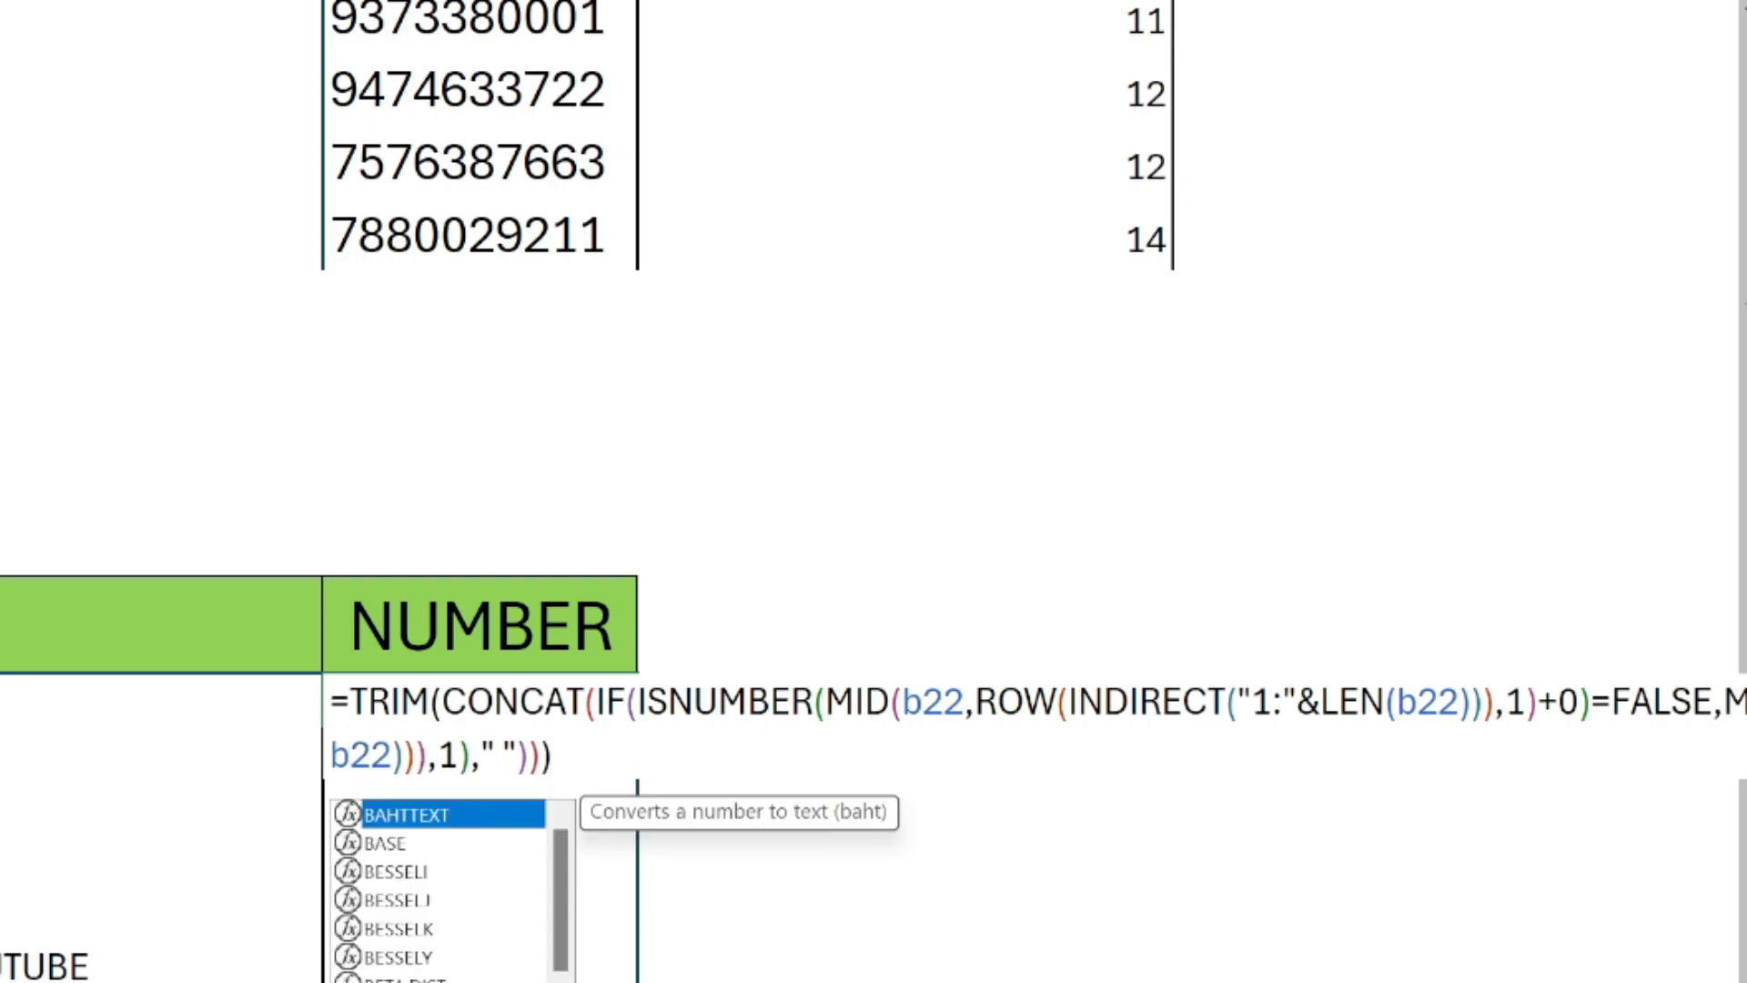
Set the ISNUMBER comparison in D22 to TRUE, commit the formula, and fill it down the remaining NUMBER rows.
{"action": "double_click", "coordinate": [1662, 702]}
{"action": "type", "text": "tru"}
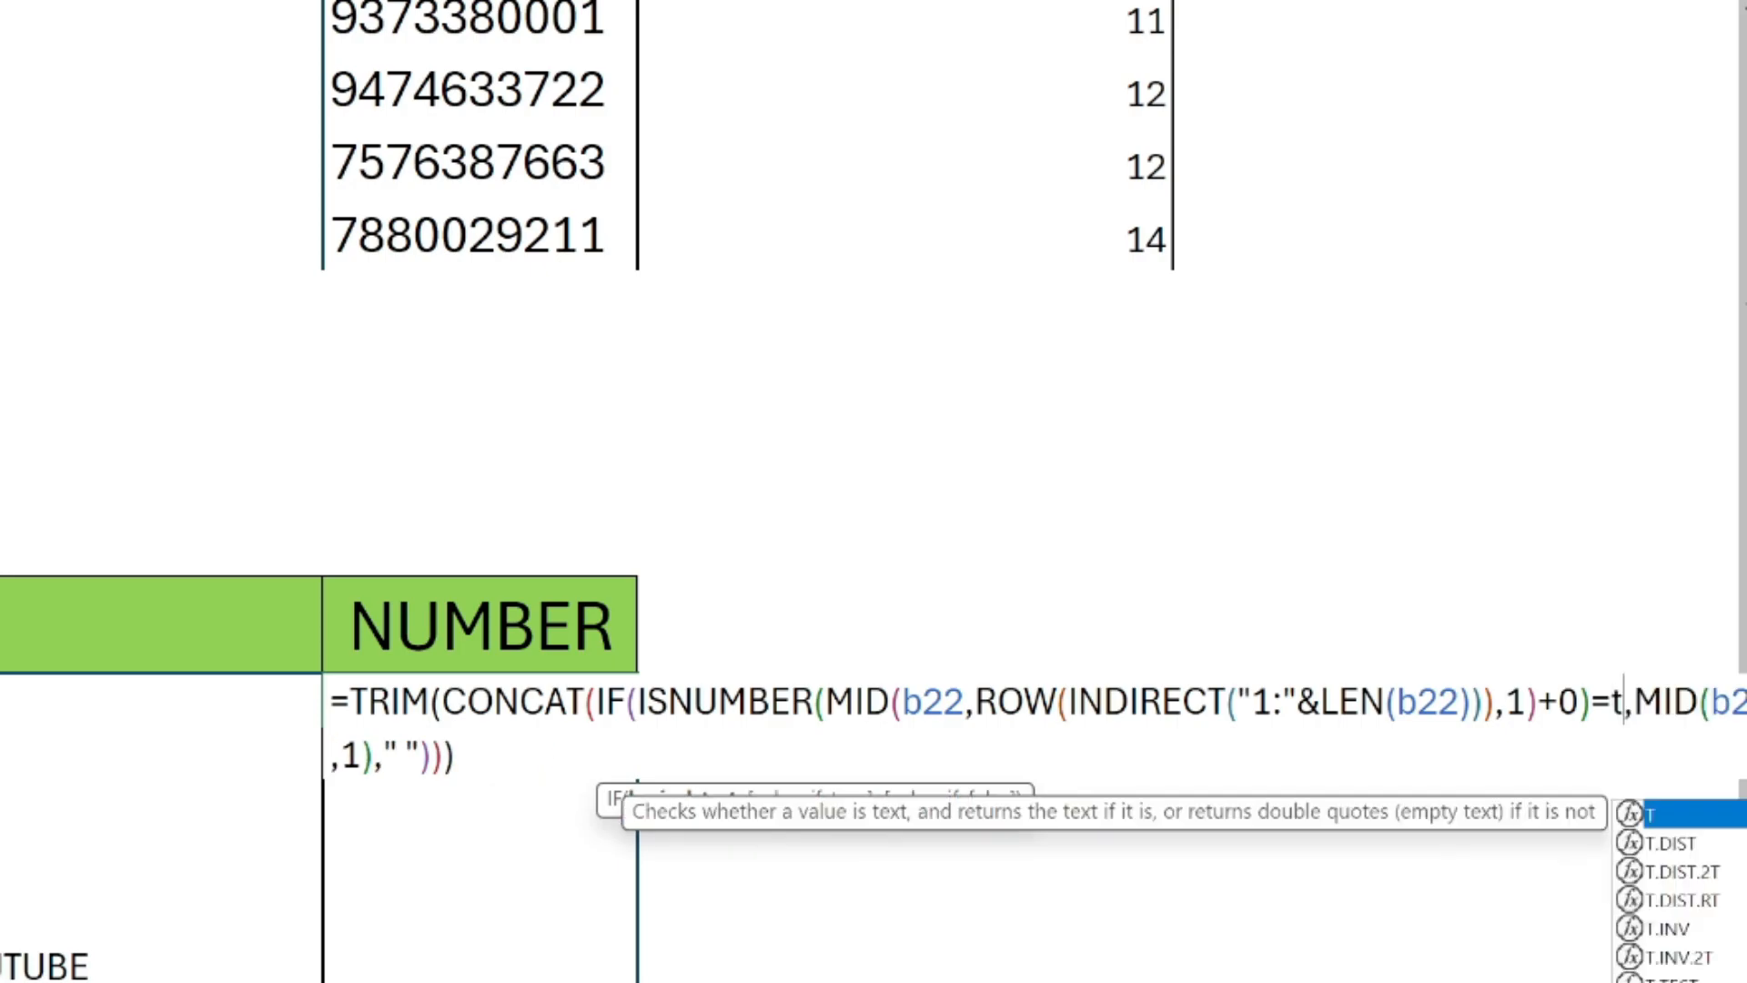
{"action": "key", "text": "Tab"}
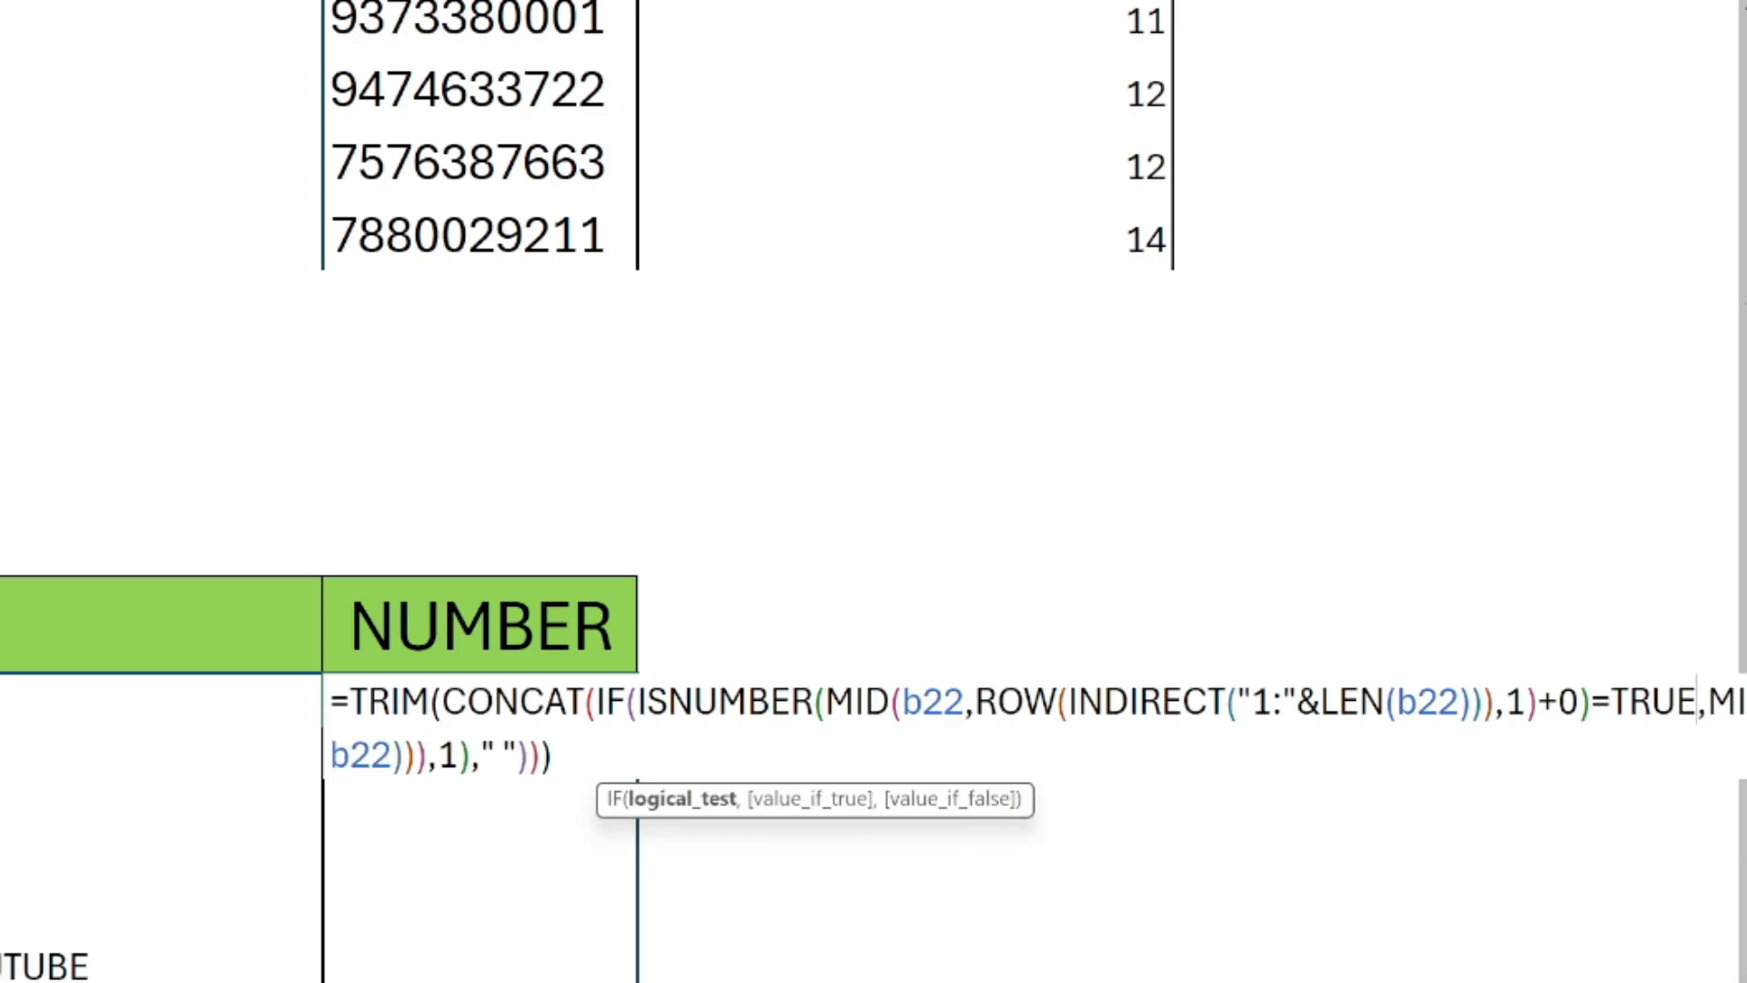
{"action": "key", "text": "Return"}
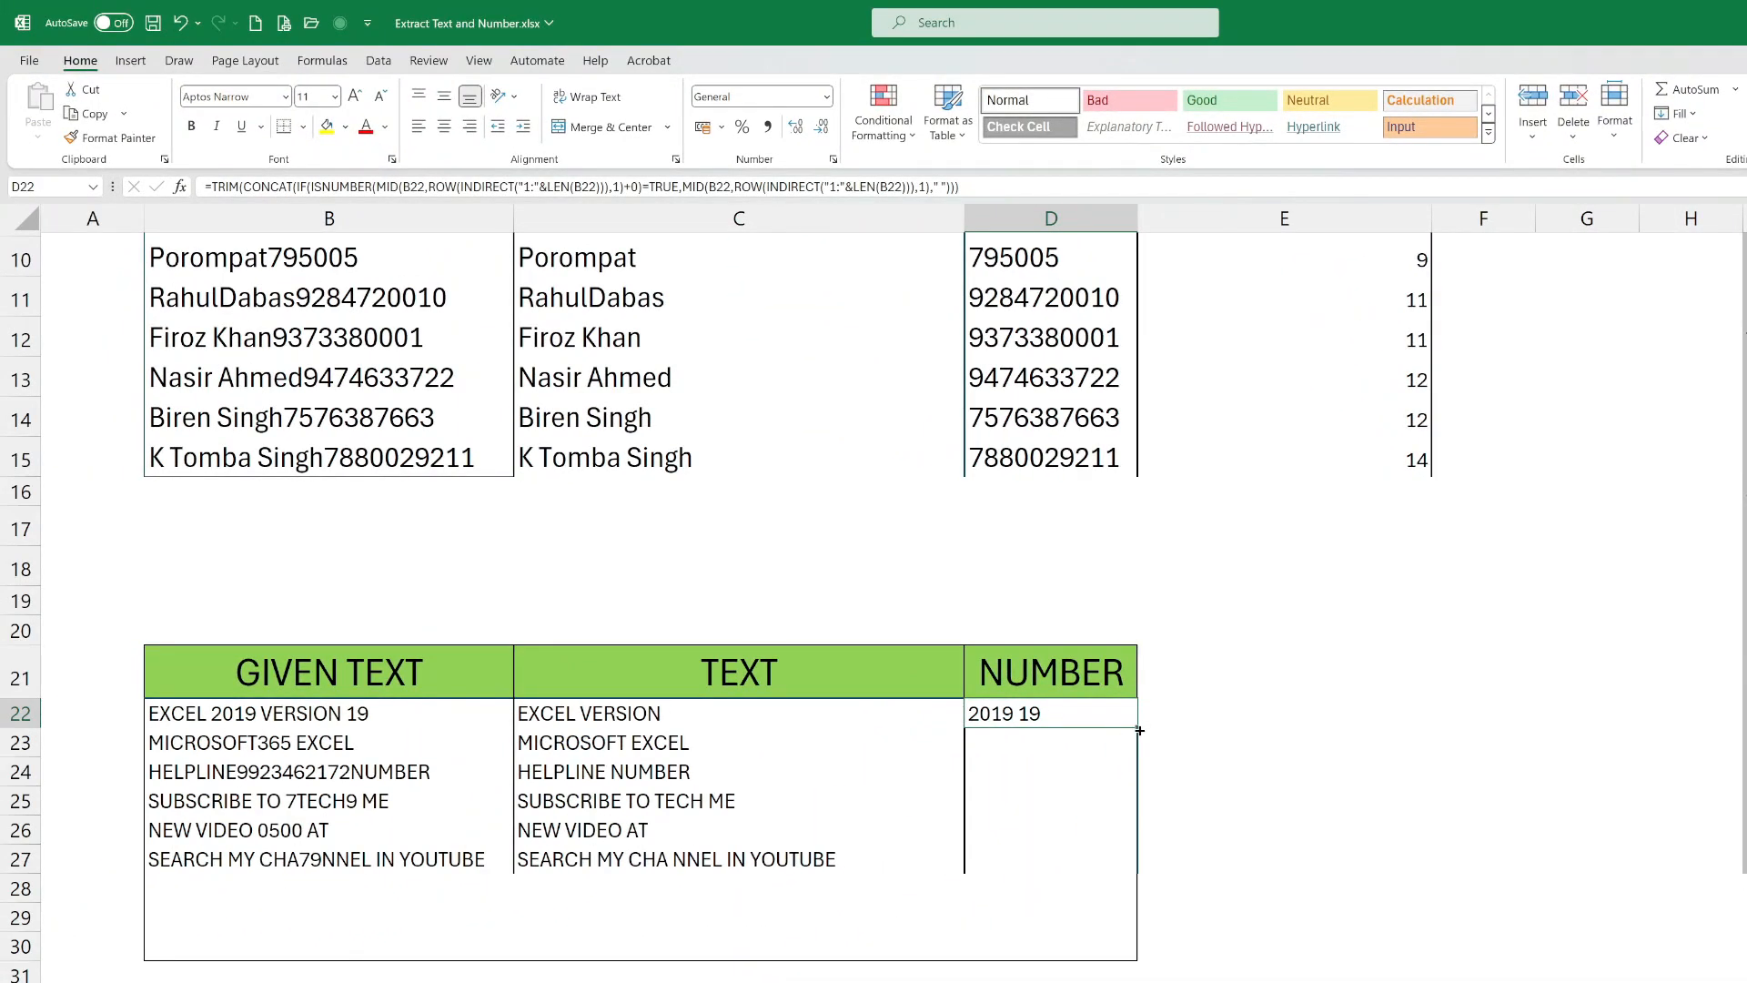
{"action": "double_click", "coordinate": [1137, 728]}
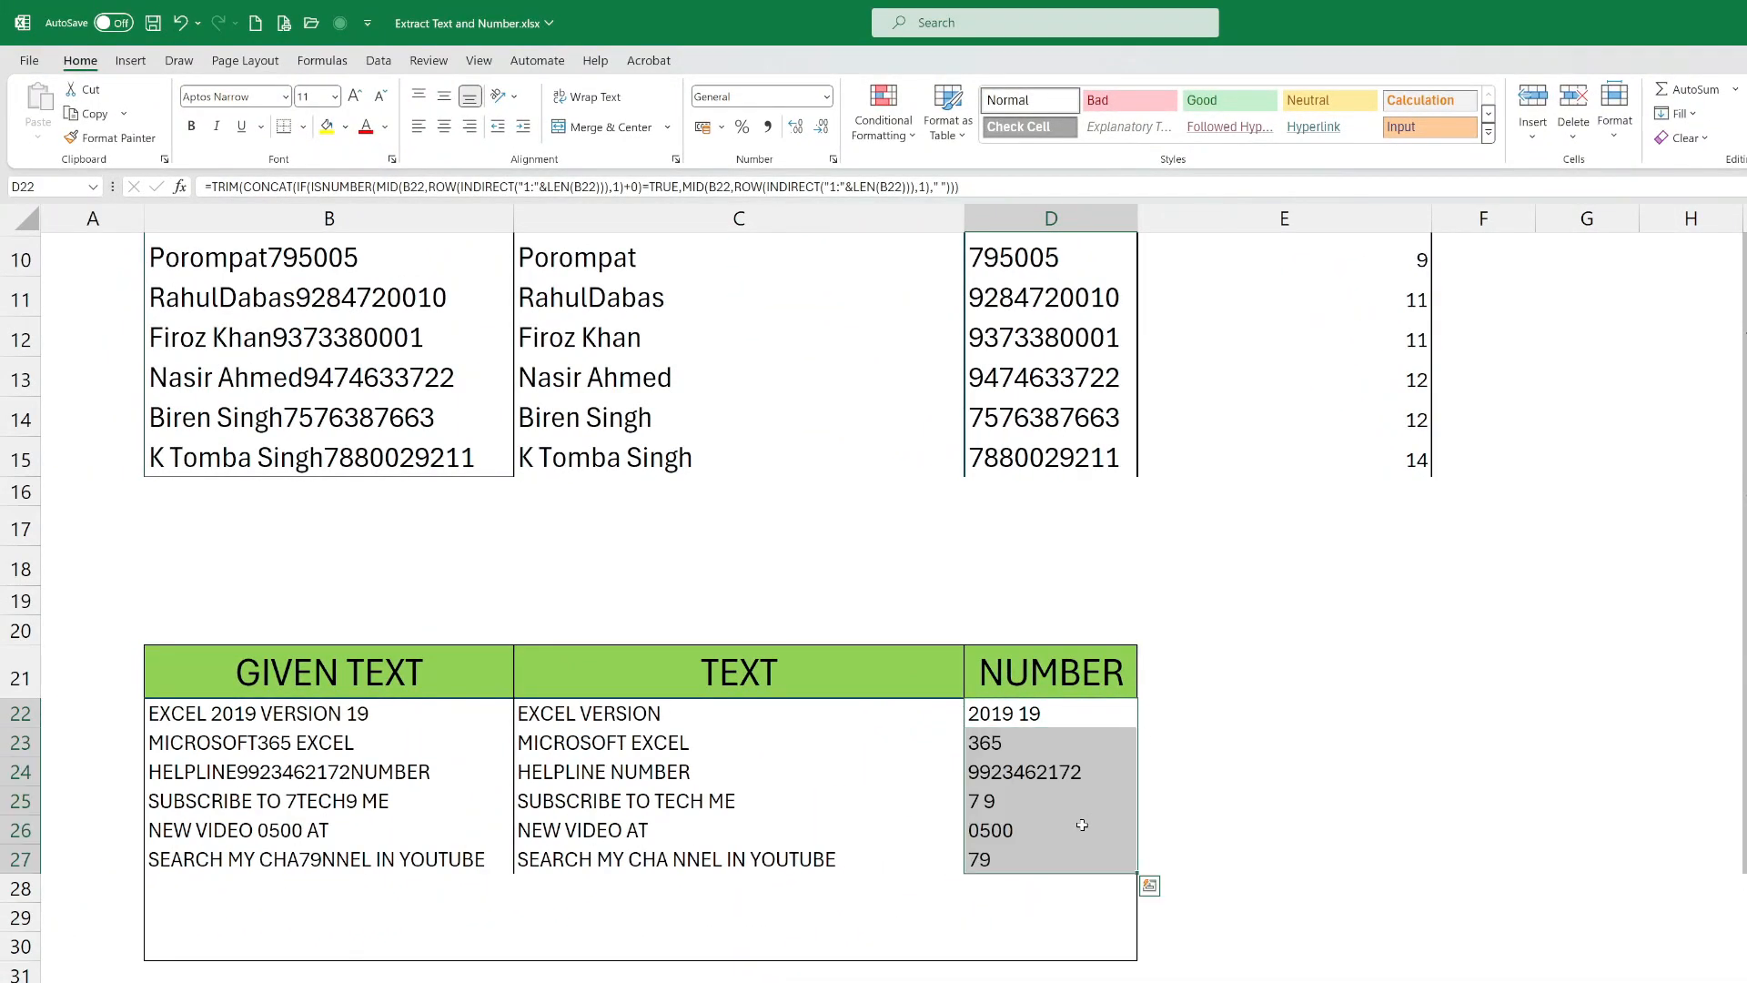
Open the formula in C22, the first cell of the TEXT column, for review.
{"action": "left_click", "coordinate": [659, 715]}
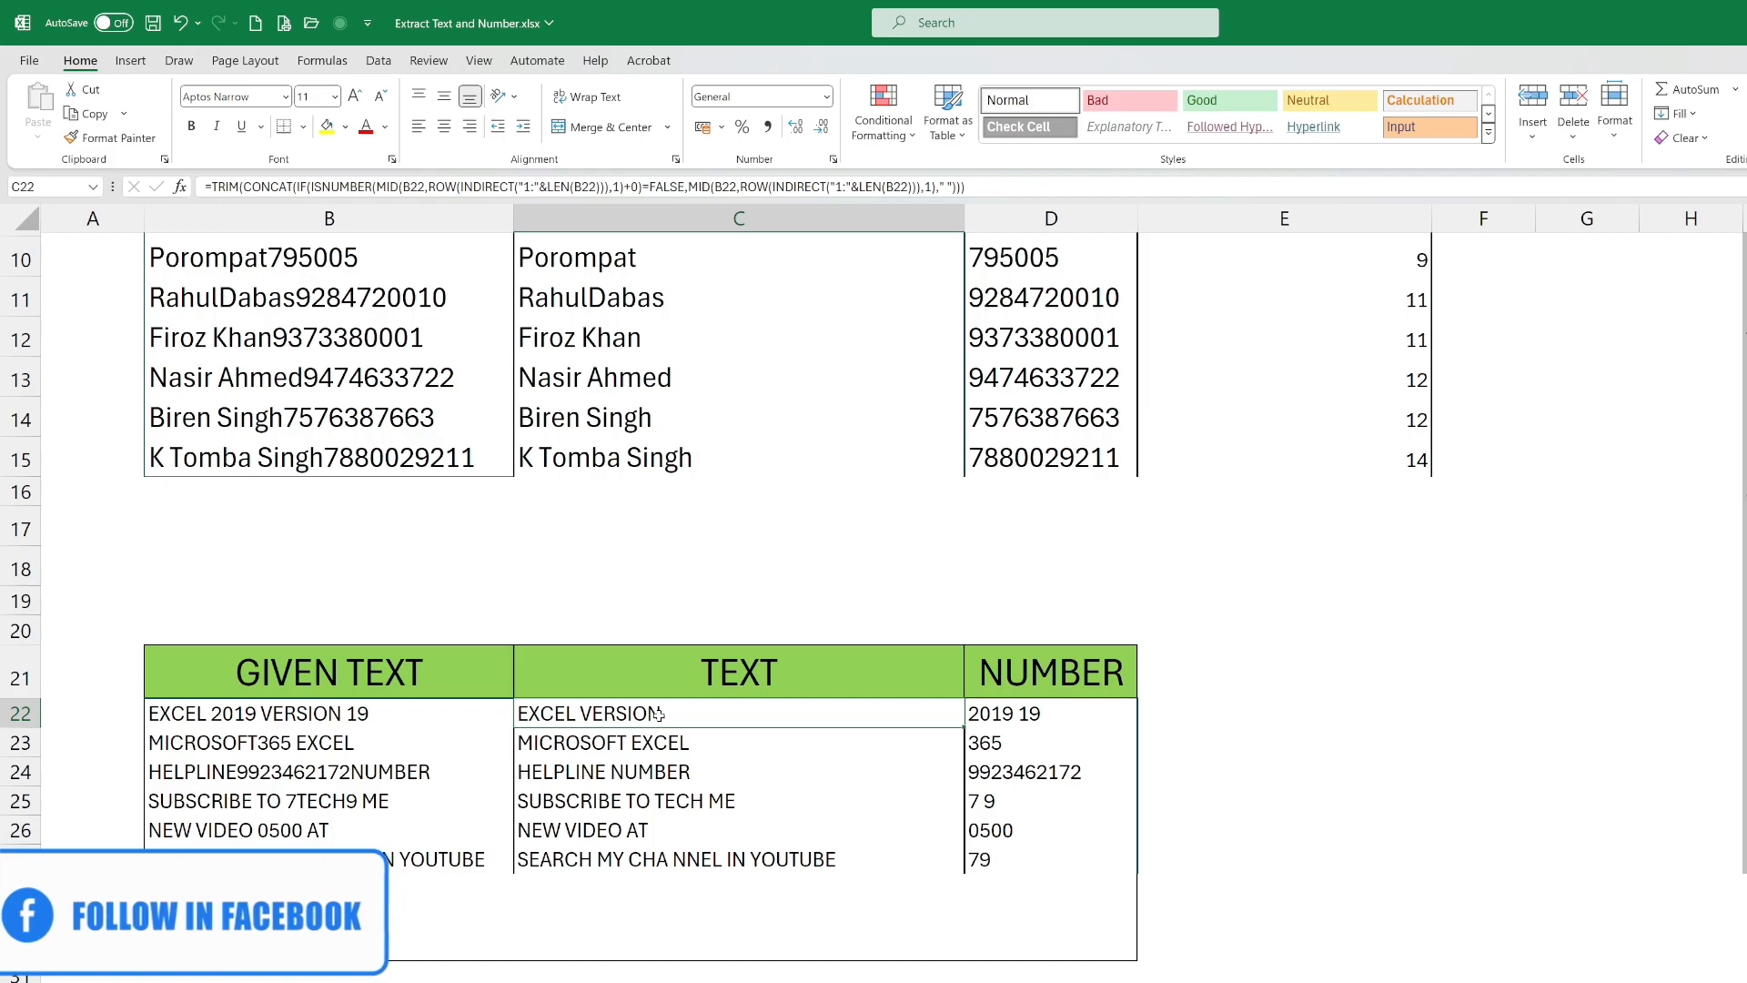
{"action": "double_click", "coordinate": [659, 714]}
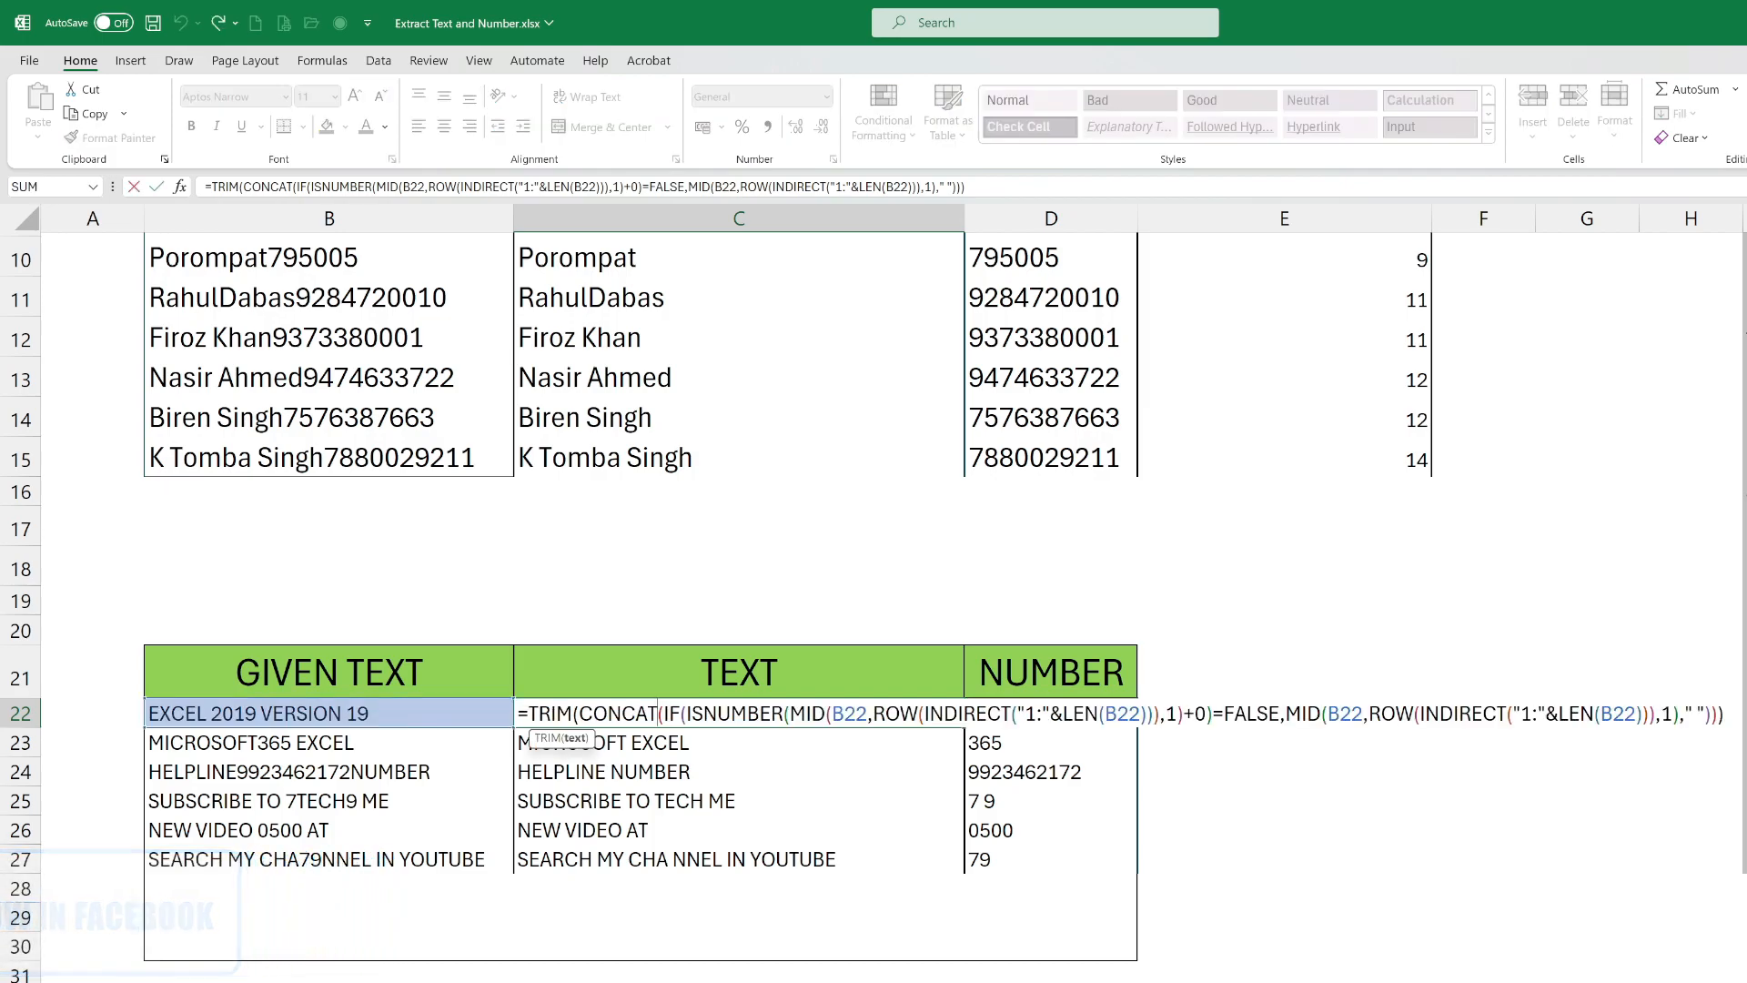